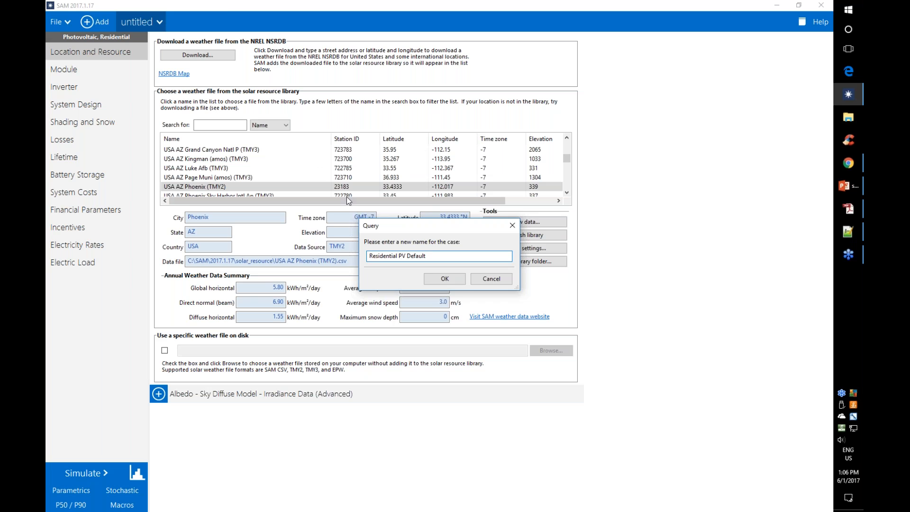
# - Rename the case as Residential PV Default
pyautogui.click(444, 278)
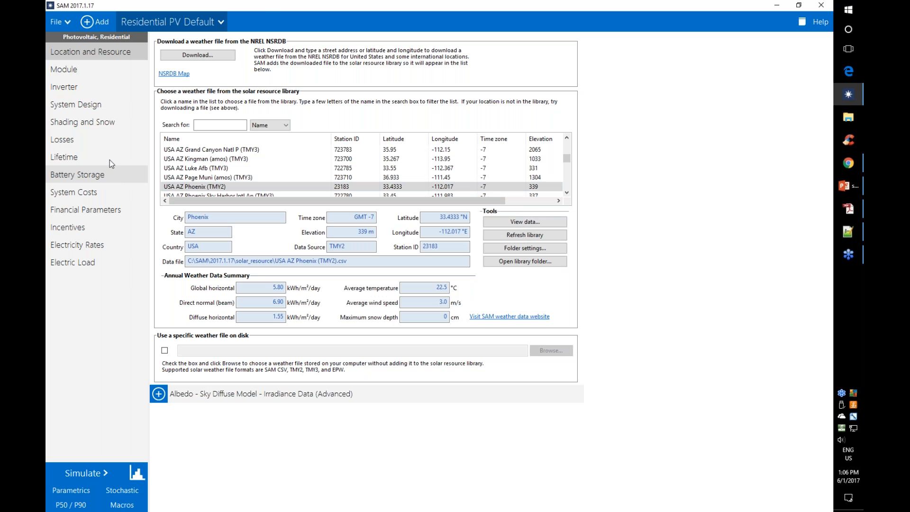
# - Review the system performance inputs for module, inverter, system design, shading and snow, losses, and lifetime
pyautogui.click(67, 69)
pyautogui.click(125, 86)
pyautogui.click(126, 105)
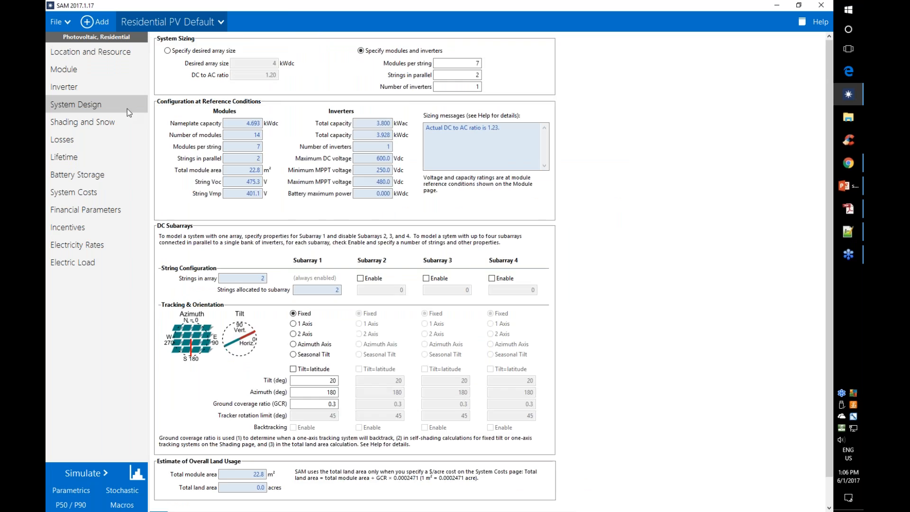
pyautogui.click(127, 121)
pyautogui.click(107, 70)
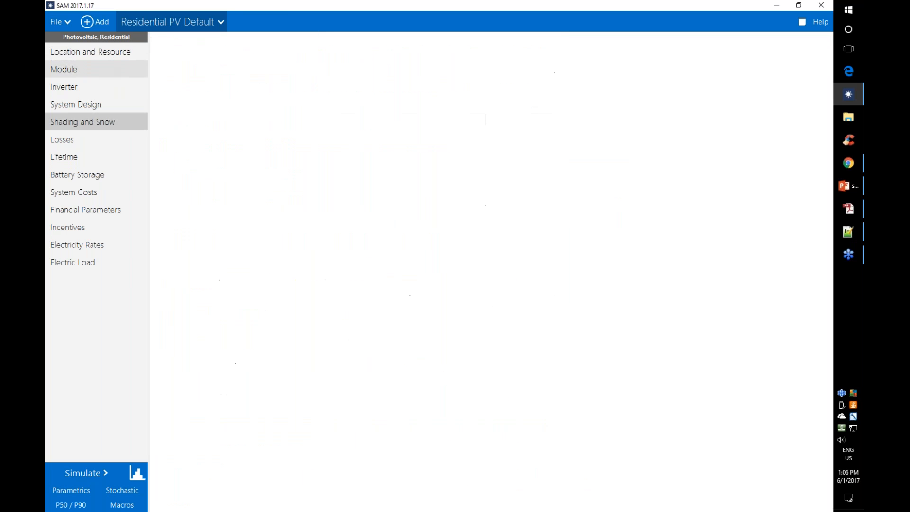
pyautogui.click(109, 85)
pyautogui.click(121, 105)
pyautogui.click(126, 123)
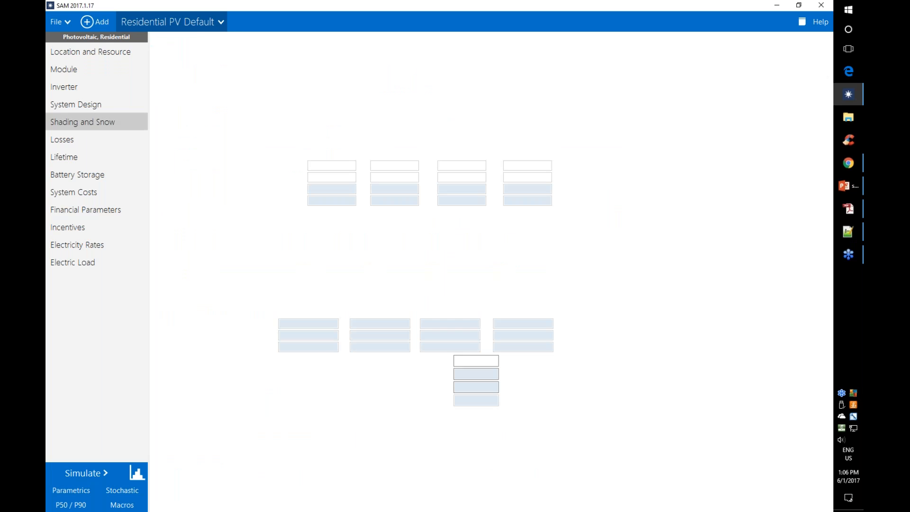
pyautogui.click(124, 139)
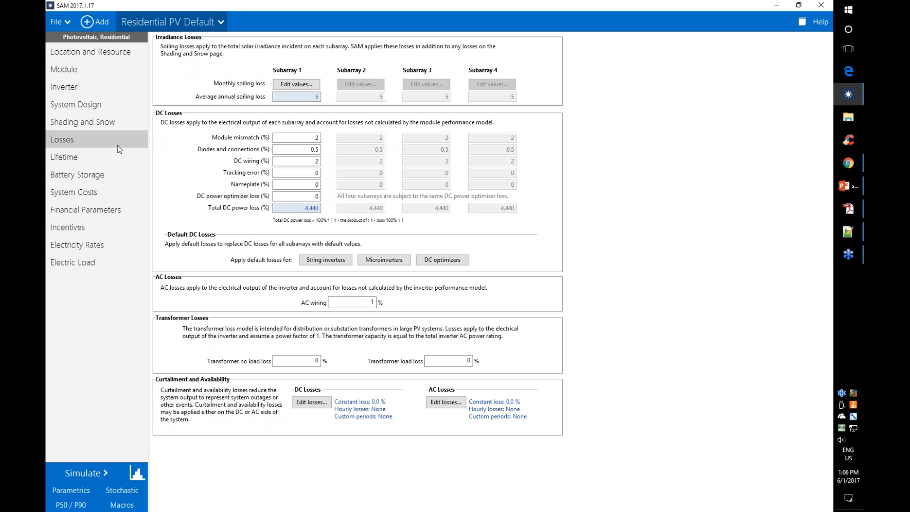
pyautogui.click(124, 158)
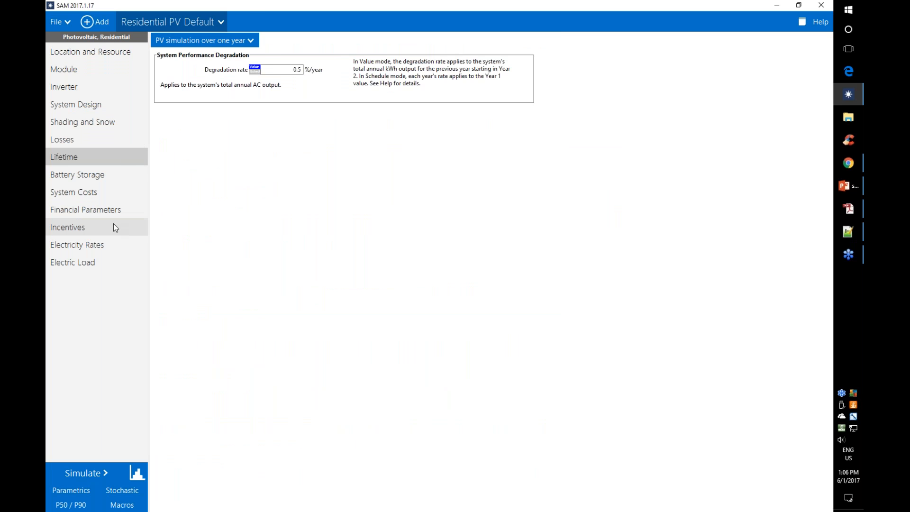
# - Review the system costs, financial parameters, incentives, electricity rates, and electric load inputs
pyautogui.click(116, 194)
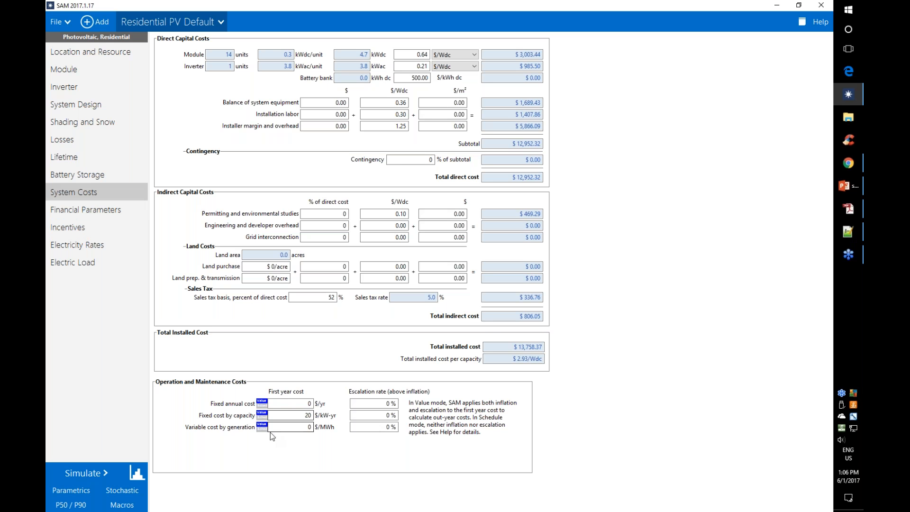
pyautogui.click(86, 209)
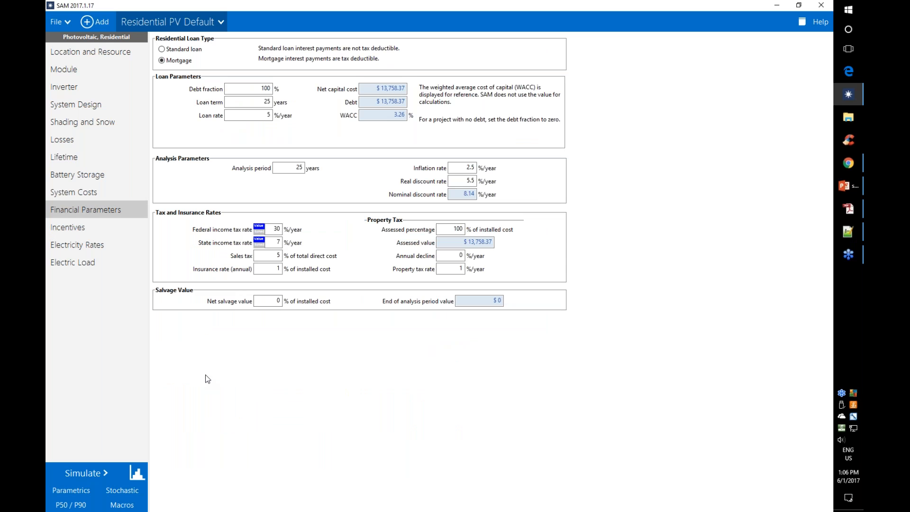
pyautogui.click(112, 230)
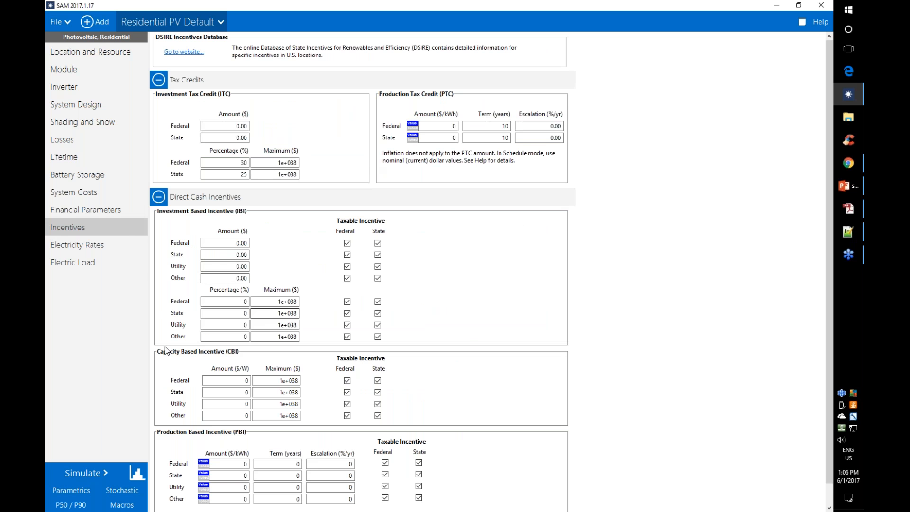
pyautogui.click(112, 245)
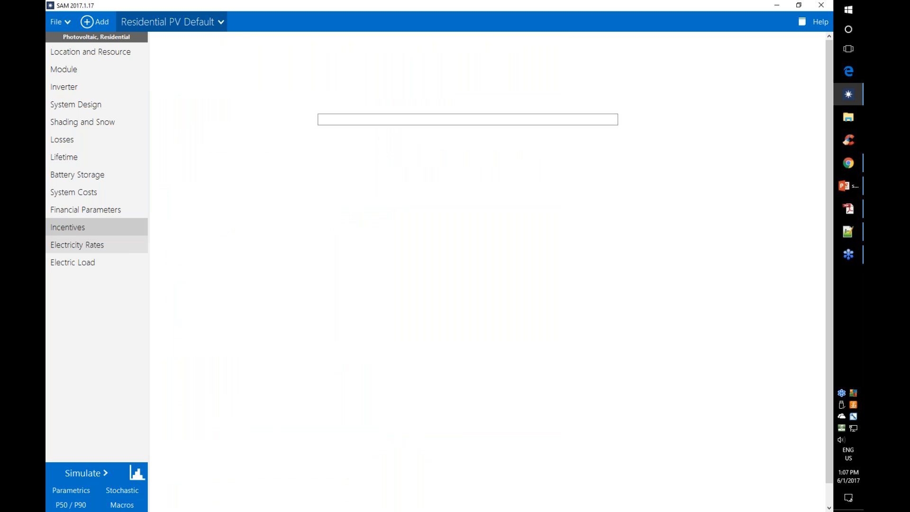
pyautogui.click(112, 262)
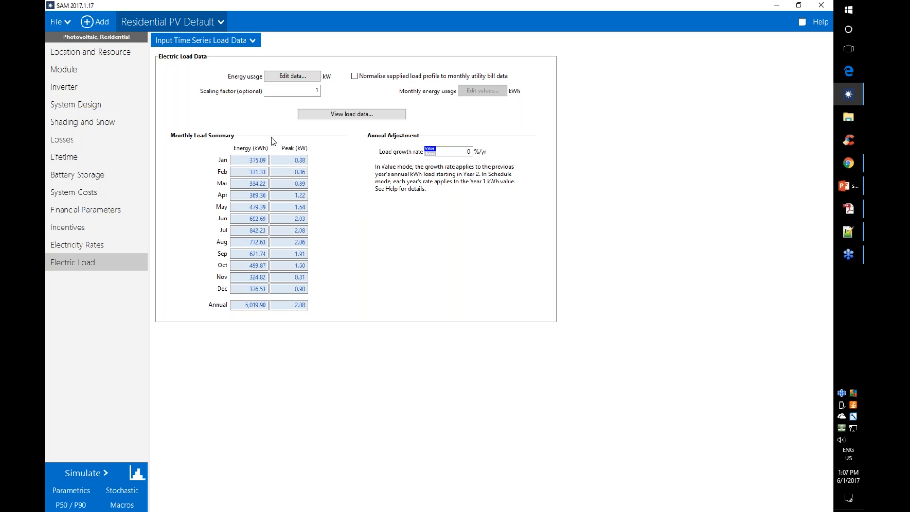
# - View the electric load data as an hourly plot, heat map, and monthly profiles, and close the data viewer
pyautogui.click(351, 114)
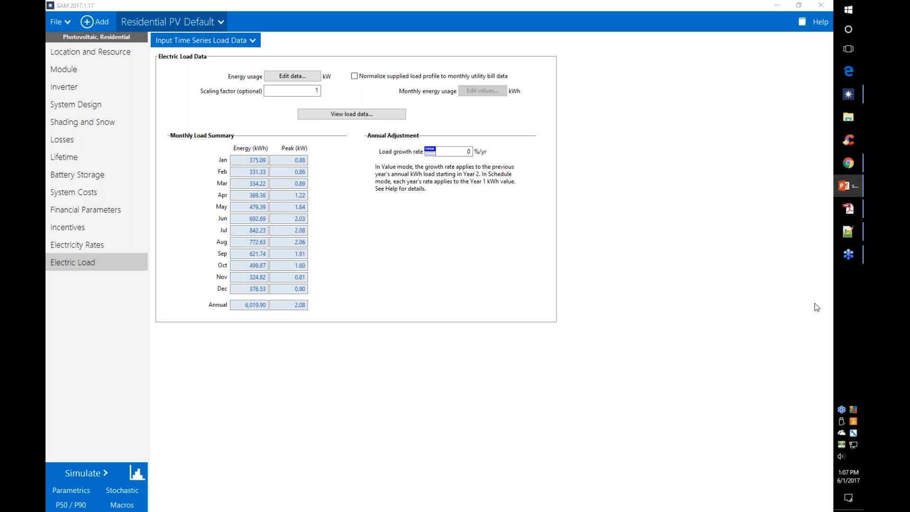
pyautogui.click(368, 116)
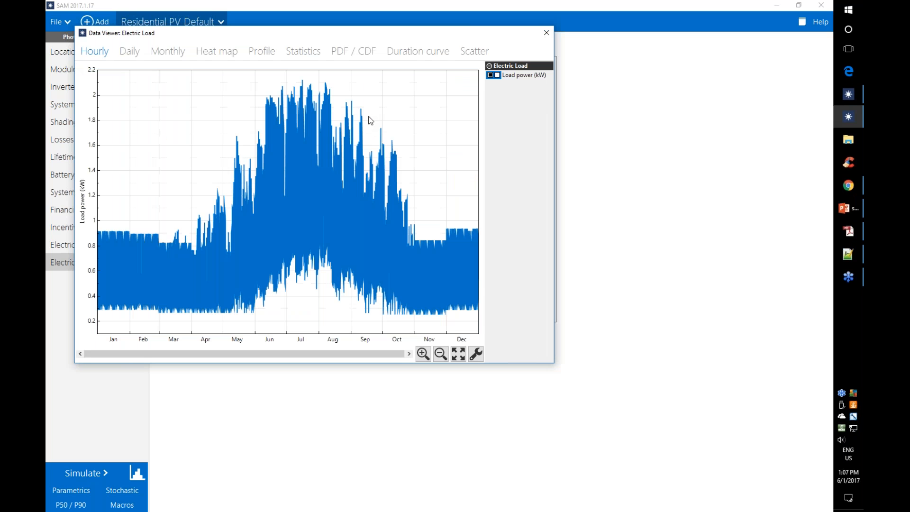
pyautogui.moveTo(271, 33); pyautogui.dragTo(446, 180)
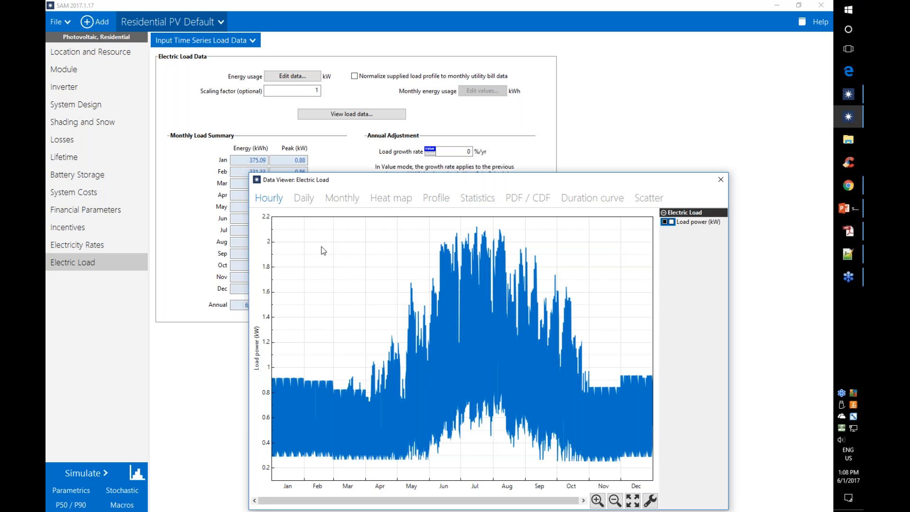
pyautogui.click(391, 199)
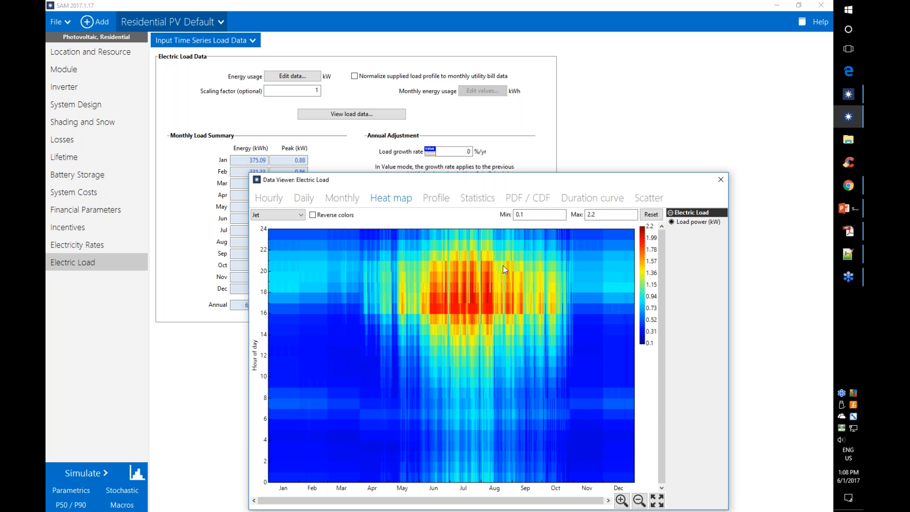
pyautogui.click(436, 198)
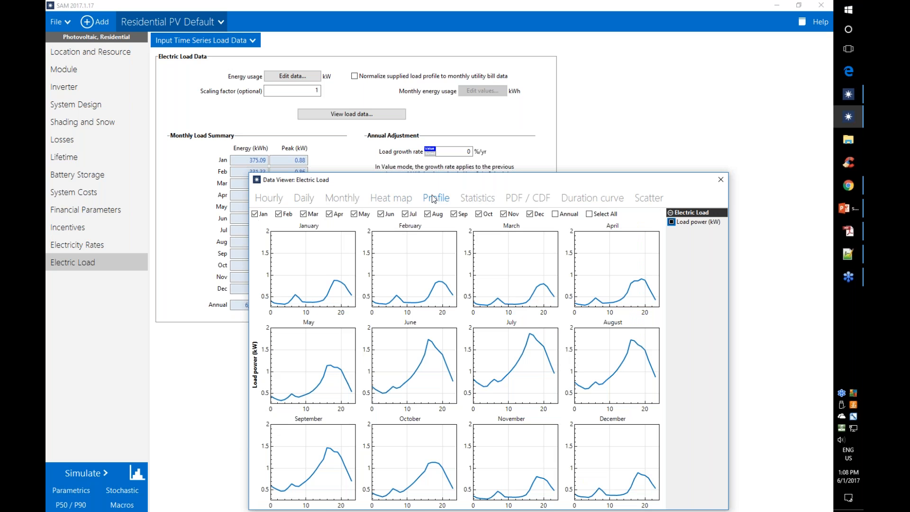
pyautogui.click(720, 179)
pyautogui.hotkey('alt', 'Tab')
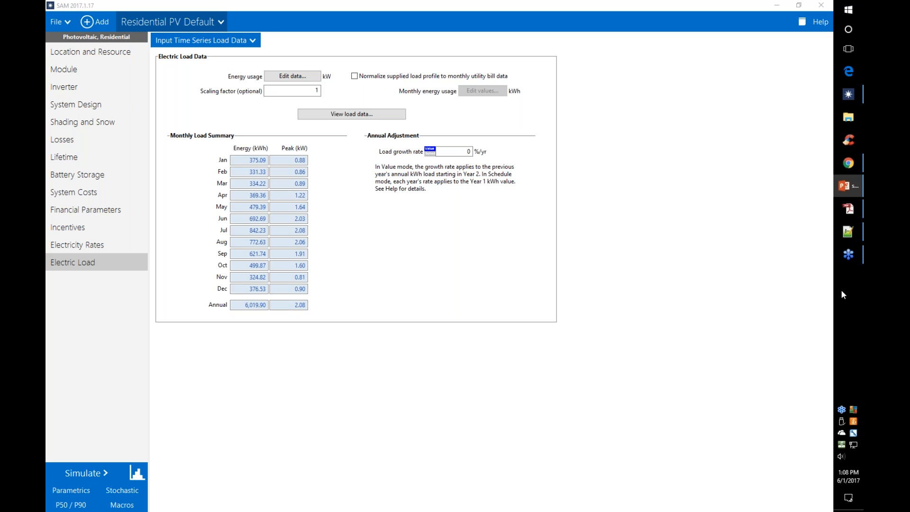
# - Open the energy usage load data for editing and place its window clear of the monthly load summary
pyautogui.click(283, 75)
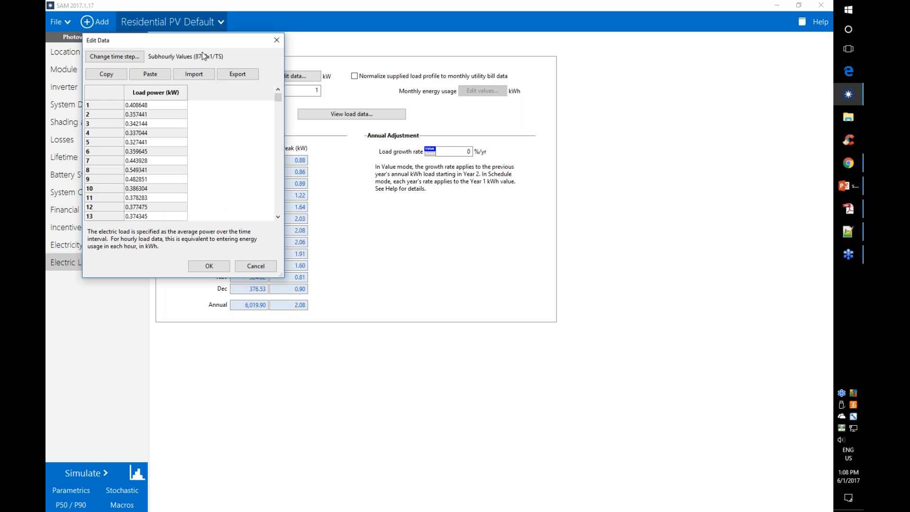
pyautogui.moveTo(201, 42); pyautogui.dragTo(327, 148)
pyautogui.moveTo(469, 184); pyautogui.dragTo(602, 126)
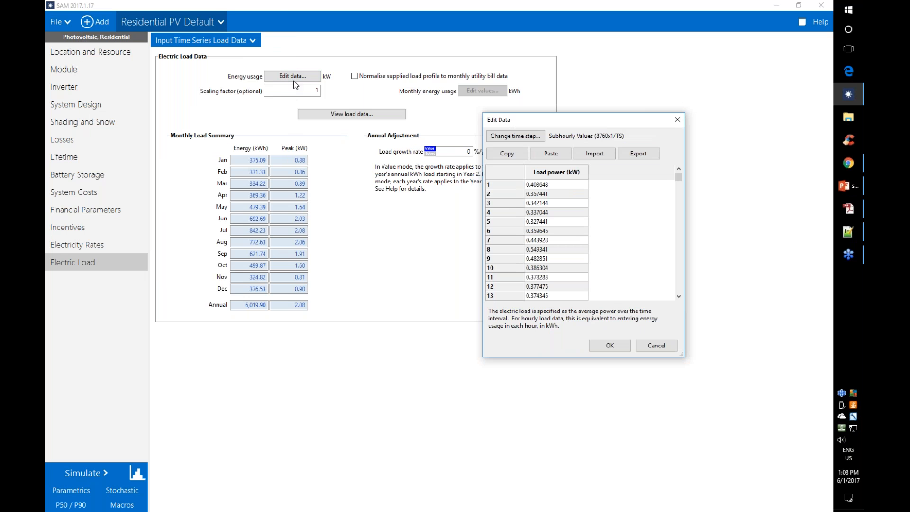
pyautogui.moveTo(680, 178)
pyautogui.mouseDown()
pyautogui.moveTo(671, 307)
pyautogui.moveTo(684, 171)
pyautogui.mouseUp()
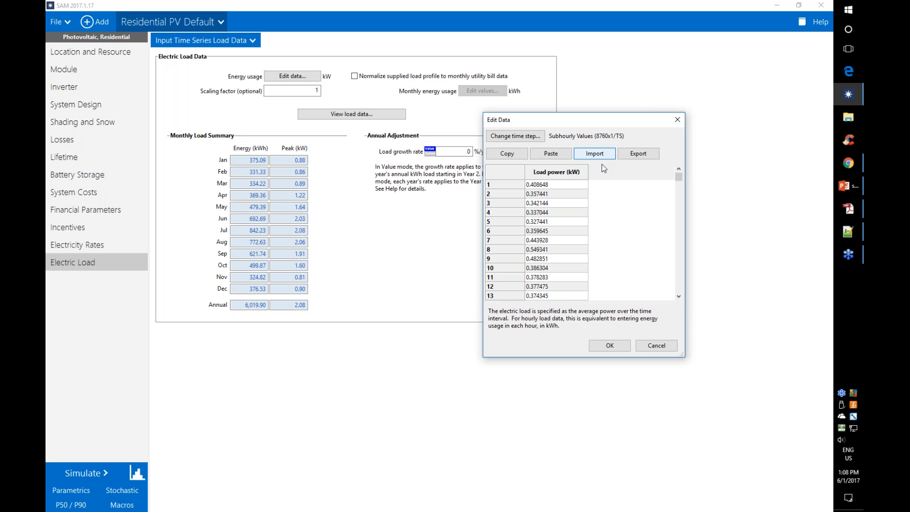
# - Switch to Notepad++, examine the header line and the load values through the end of load.txt, and close the editor
pyautogui.moveTo(846, 236)
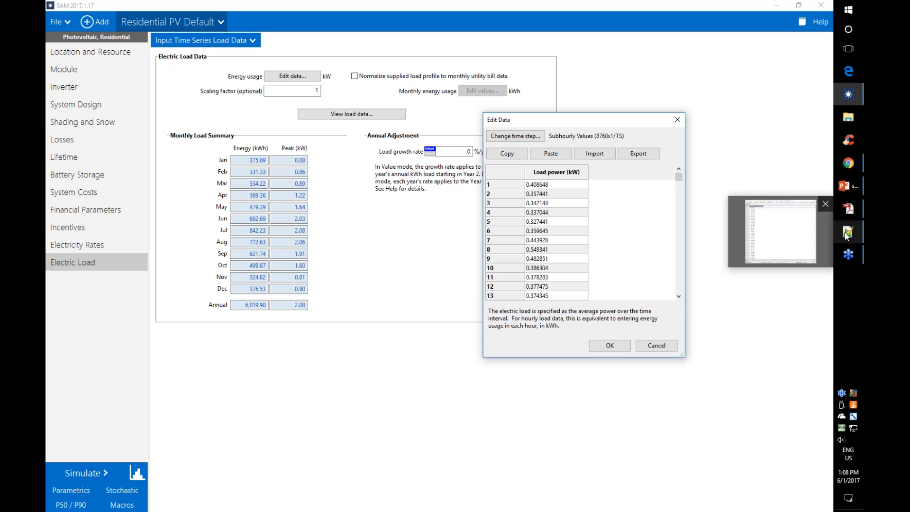
pyautogui.click(846, 236)
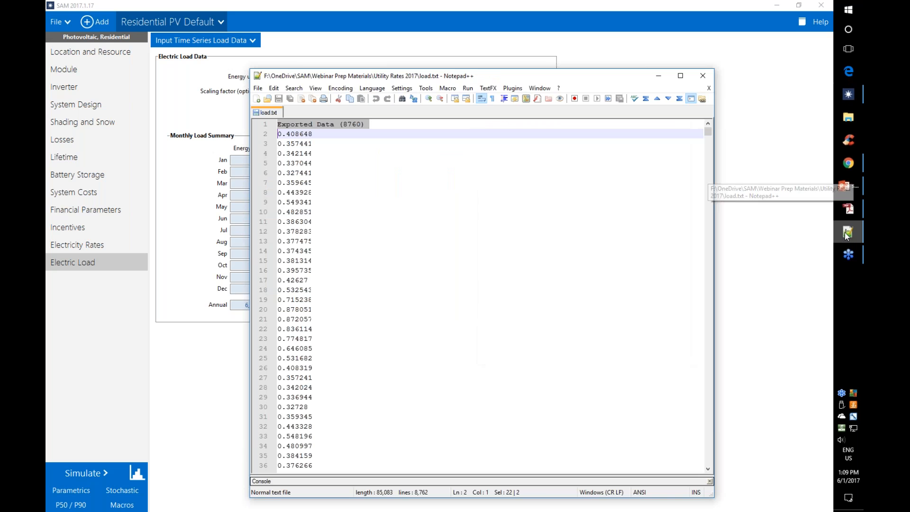
pyautogui.moveTo(499, 76); pyautogui.dragTo(369, 76)
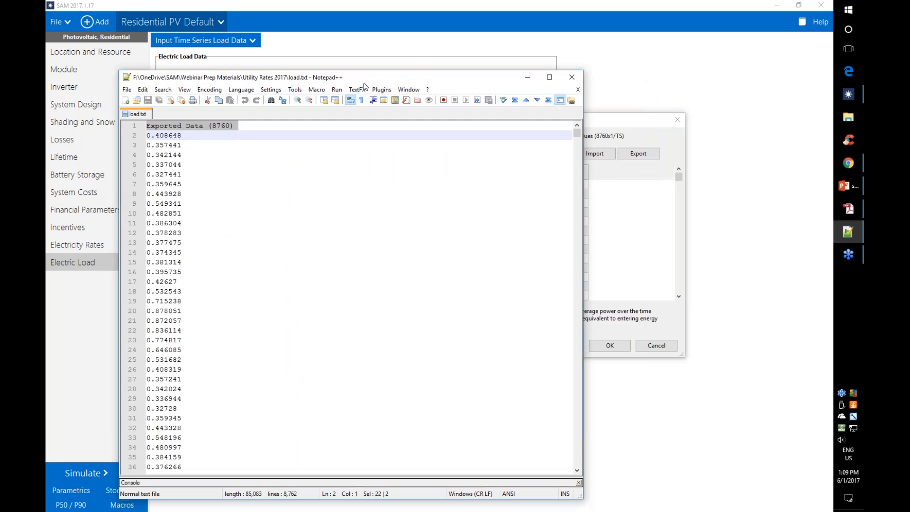
pyautogui.tripleClick(197, 127)
pyautogui.moveTo(578, 134); pyautogui.dragTo(567, 470)
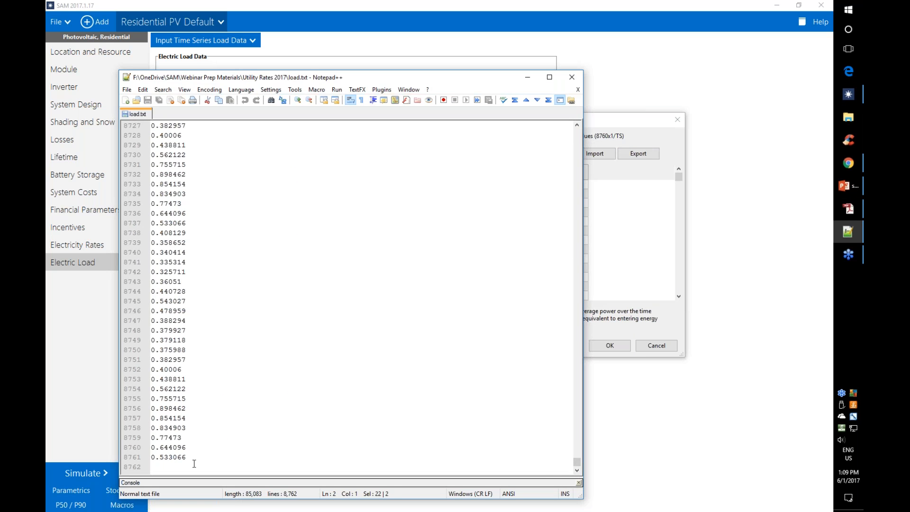
pyautogui.moveTo(190, 457); pyautogui.dragTo(146, 126)
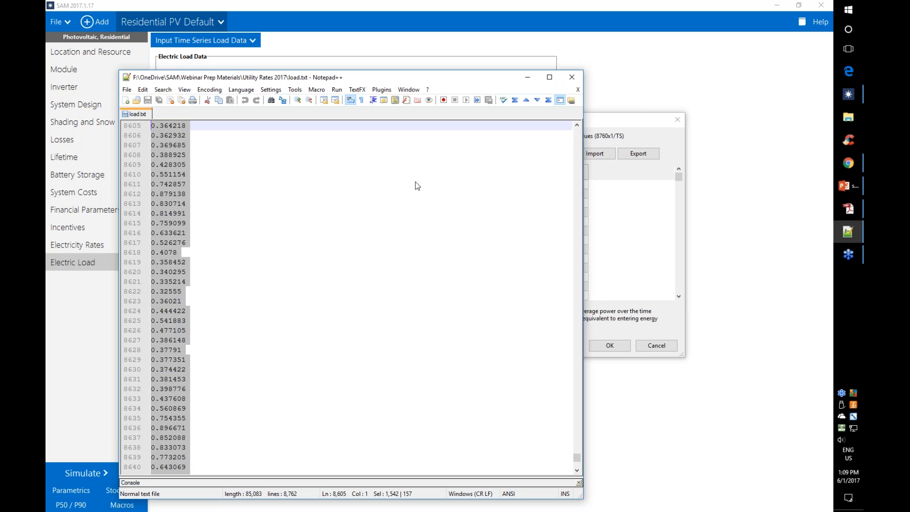
pyautogui.moveTo(576, 456); pyautogui.dragTo(573, 108)
pyautogui.click(572, 77)
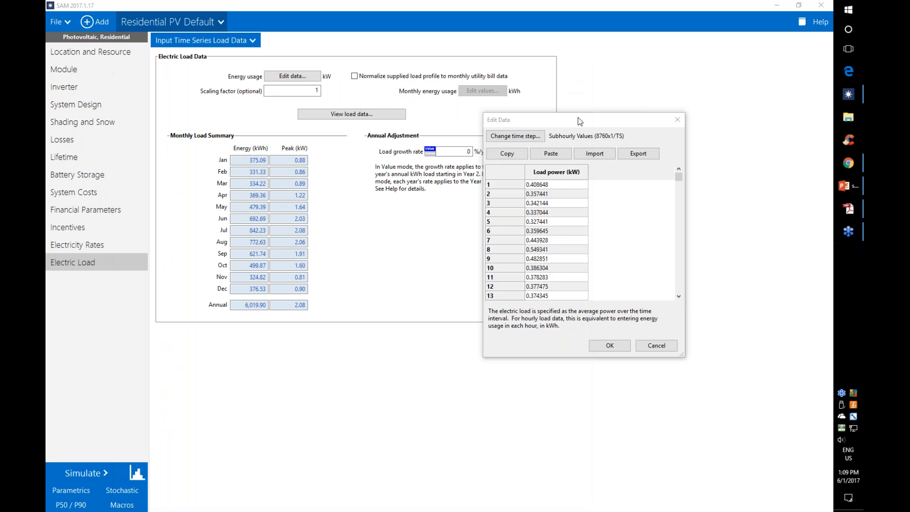
# - Import a load data file from the Temp folder on the Desktop into the energy usage data and accept it
pyautogui.click(594, 153)
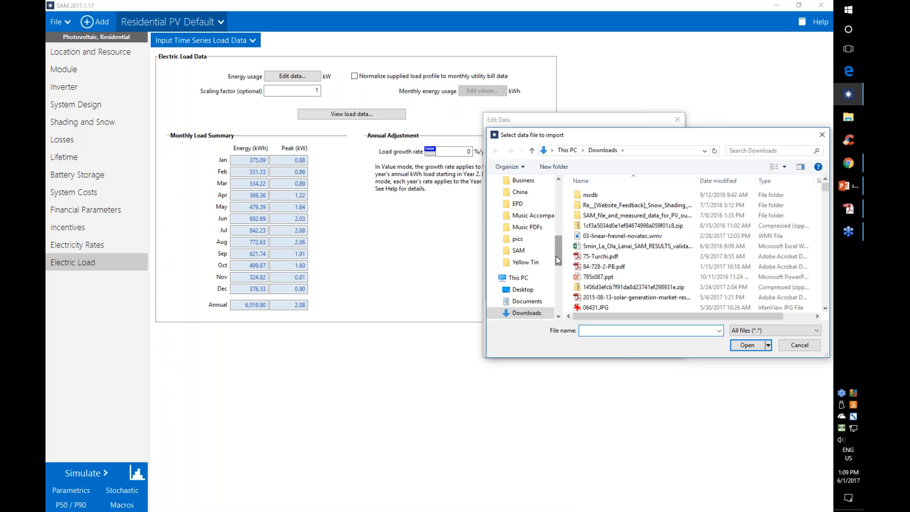
pyautogui.click(523, 289)
pyautogui.doubleClick(597, 195)
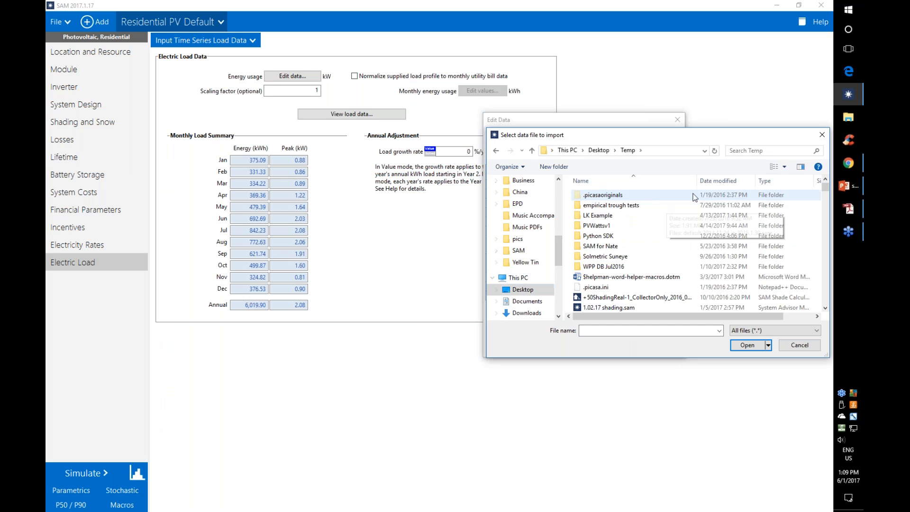
pyautogui.click(715, 183)
pyautogui.doubleClick(626, 194)
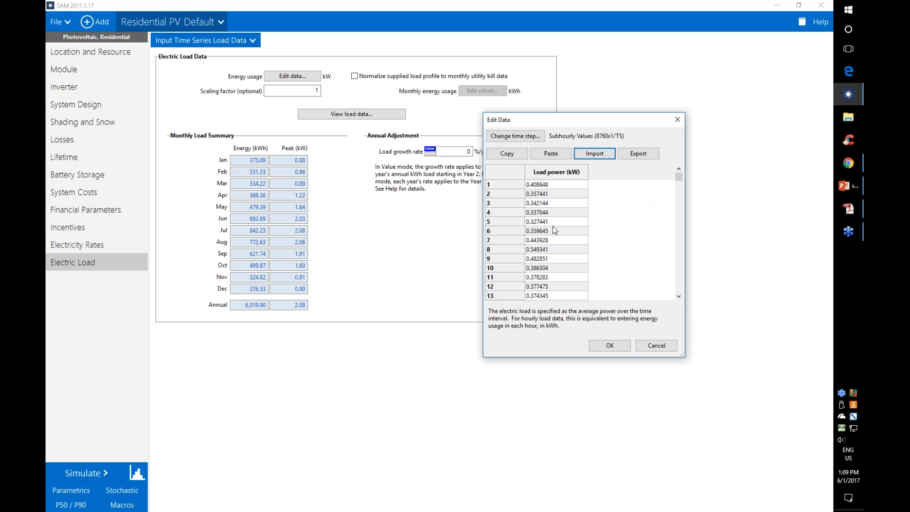
pyautogui.click(615, 348)
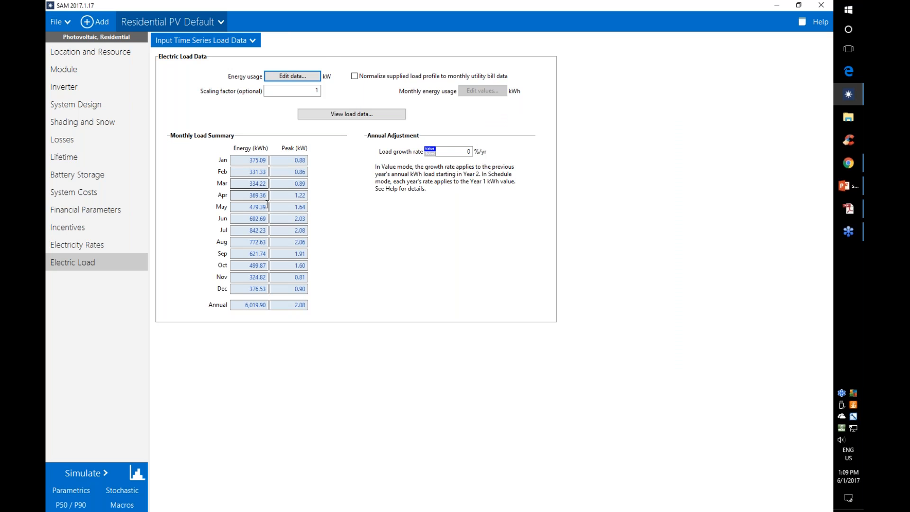
# - Try a 15-minute time step for the energy usage load data, select the load power column, and cancel the edit
pyautogui.click(310, 79)
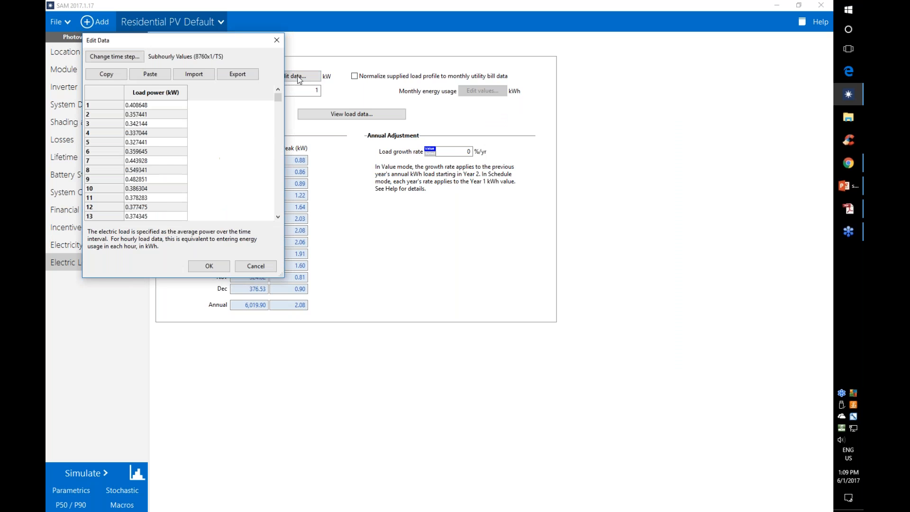
pyautogui.moveTo(234, 124); pyautogui.dragTo(464, 155)
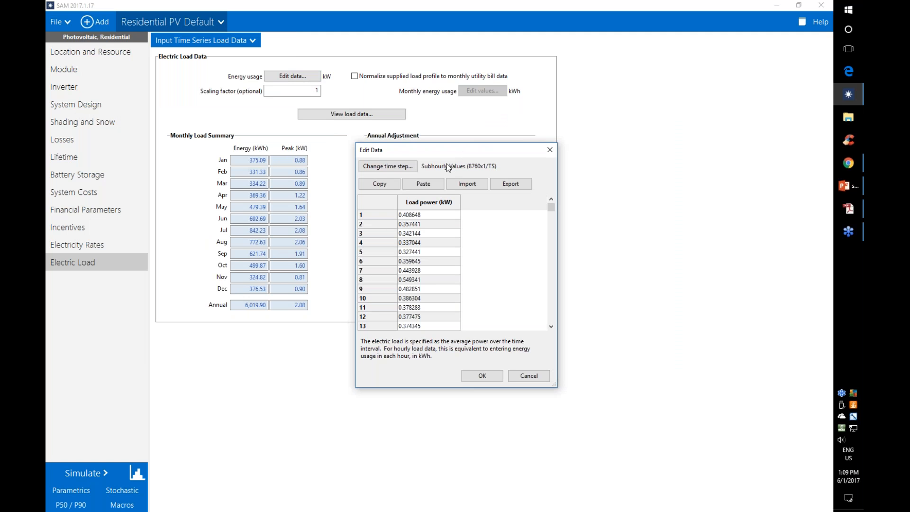
pyautogui.click(414, 171)
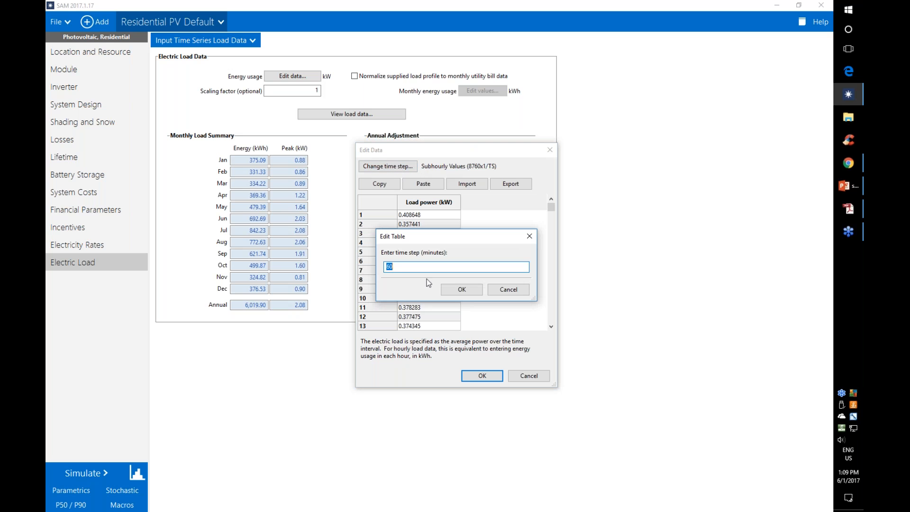
pyautogui.write('15')
pyautogui.click(458, 290)
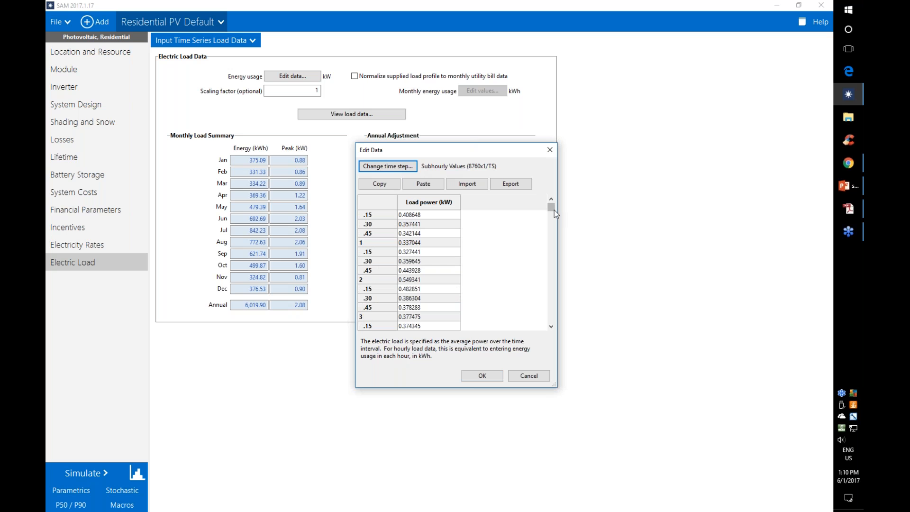
pyautogui.moveTo(553, 208); pyautogui.dragTo(578, 166)
pyautogui.click(417, 203)
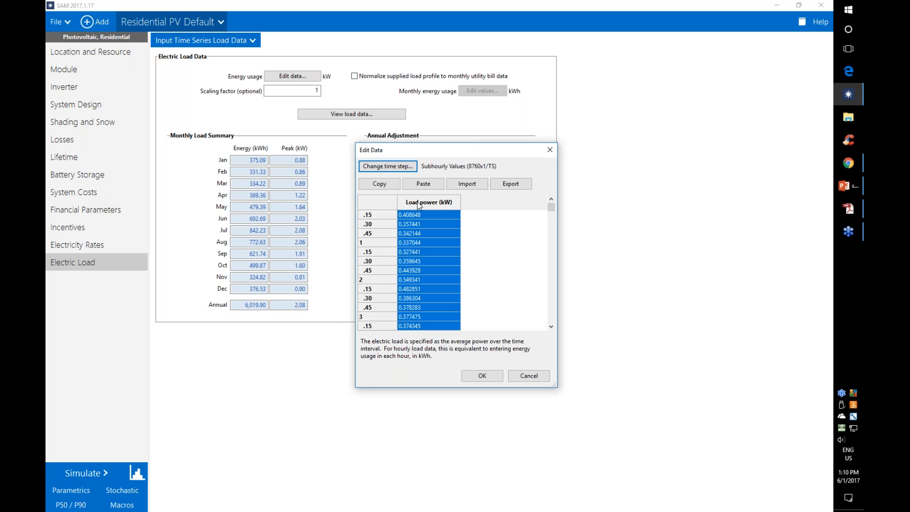
pyautogui.click(417, 200)
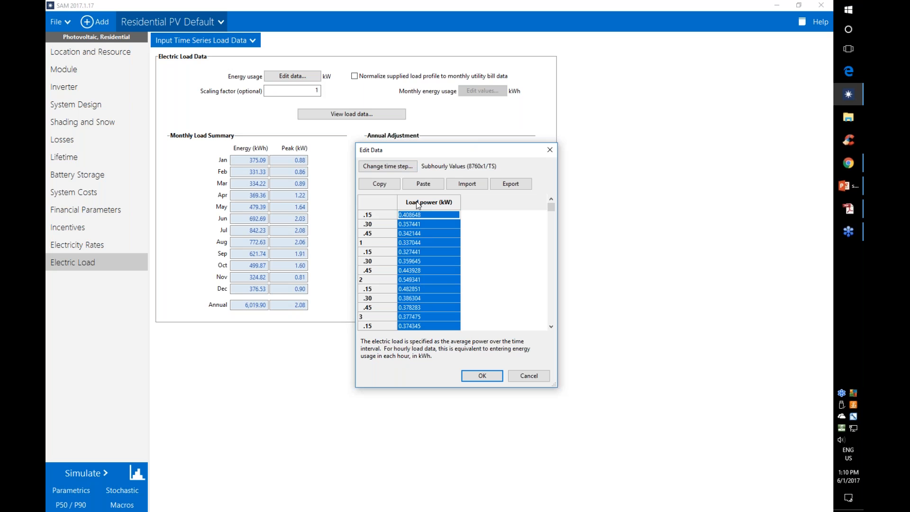
pyautogui.click(522, 376)
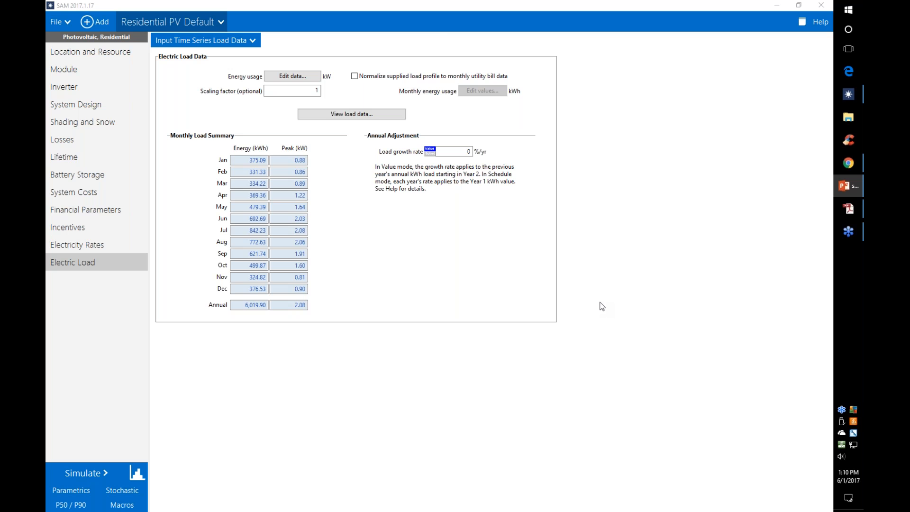
# - Check the energy usage data, view the hourly load plot zoomed in on August 3 to 10, and close the data viewer
pyautogui.click(317, 76)
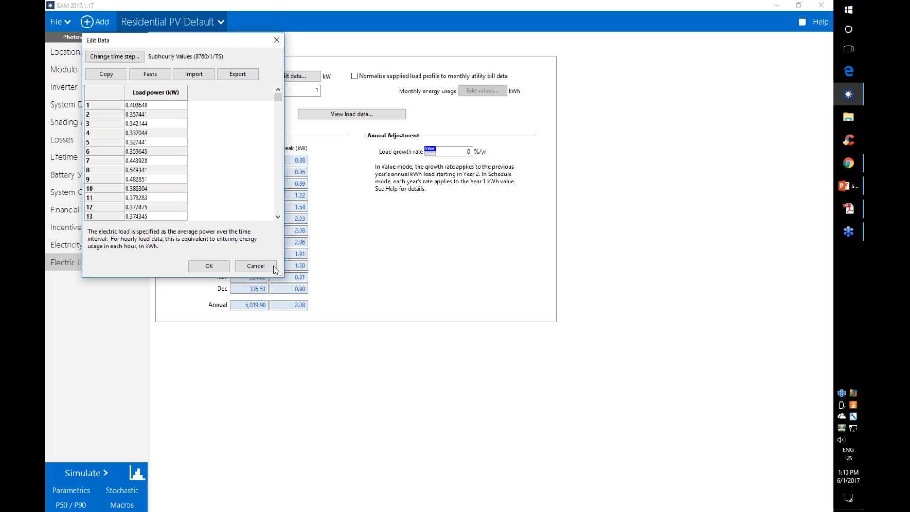
pyautogui.click(272, 265)
pyautogui.click(365, 118)
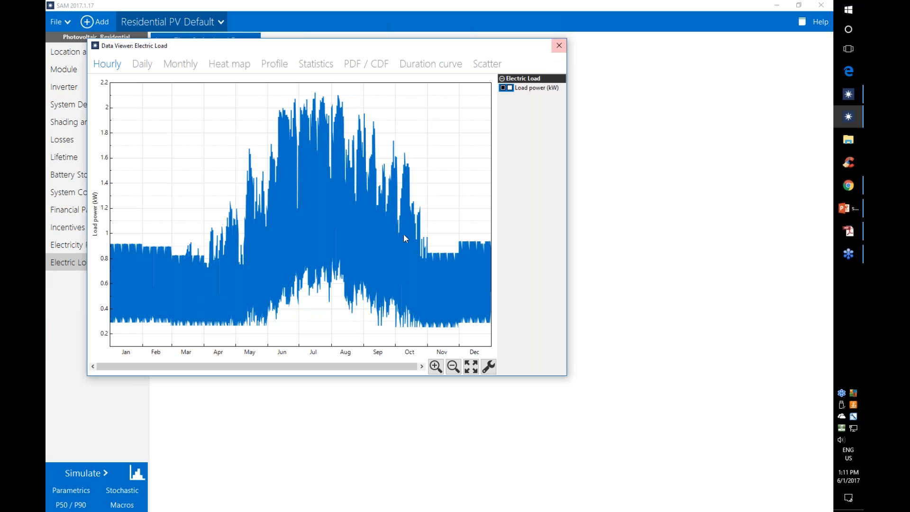
pyautogui.moveTo(305, 255); pyautogui.dragTo(350, 257)
pyautogui.moveTo(262, 256); pyautogui.dragTo(407, 247)
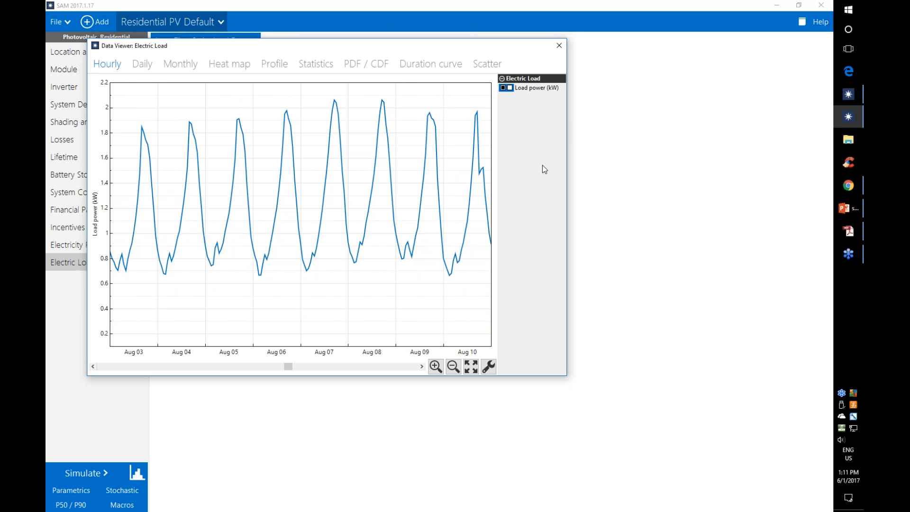
pyautogui.click(559, 46)
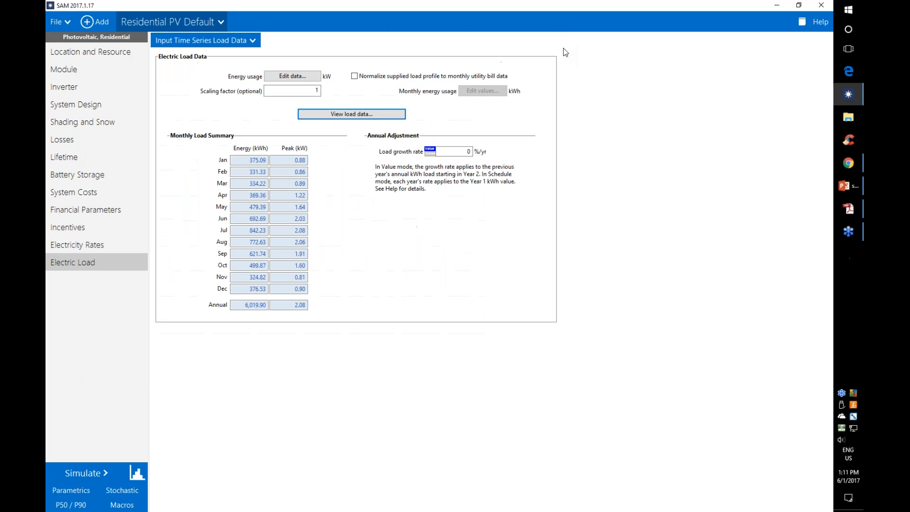
# - Normalize the load profile to monthly utility bills of 100, 235, and 560 kWh for January through March, and view the scaled load plot
pyautogui.click(357, 78)
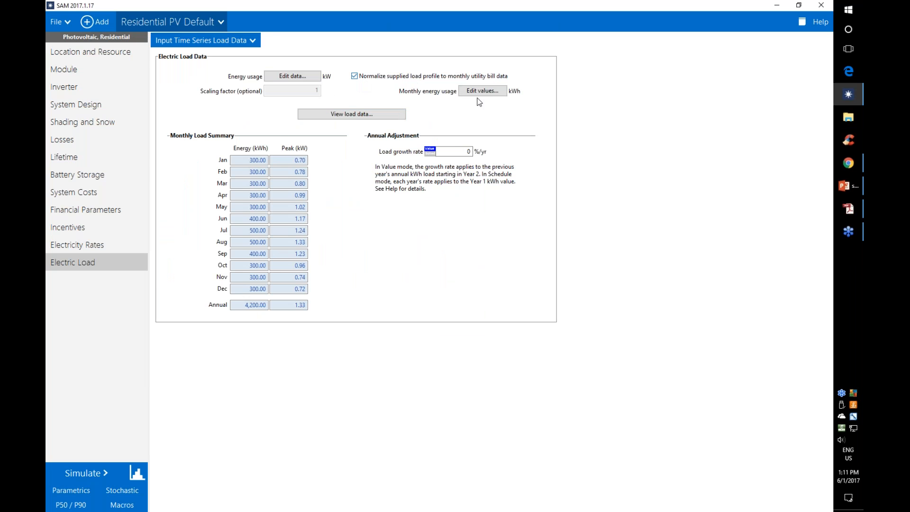
pyautogui.click(483, 92)
pyautogui.moveTo(166, 43); pyautogui.dragTo(541, 189)
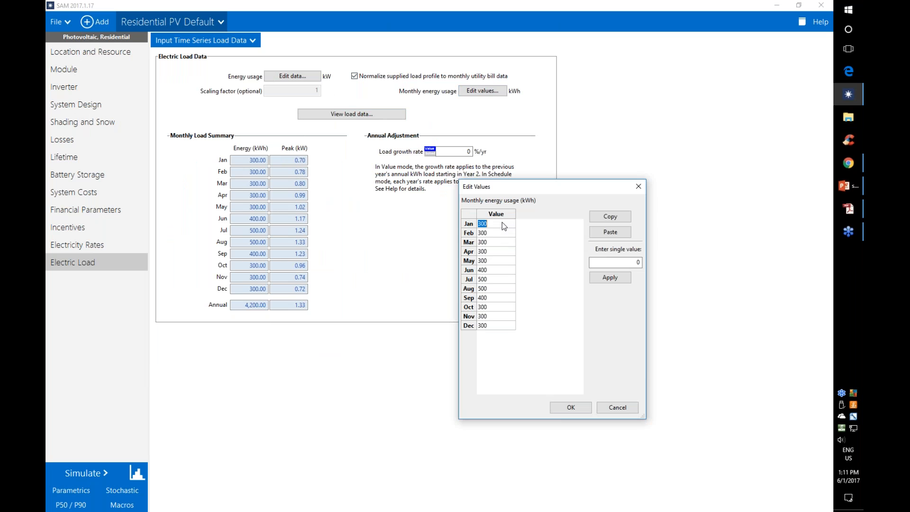
pyautogui.write('100')
pyautogui.press('Return')
pyautogui.write('235')
pyautogui.press('Return')
pyautogui.write('560')
pyautogui.press('Return')
pyautogui.click(570, 408)
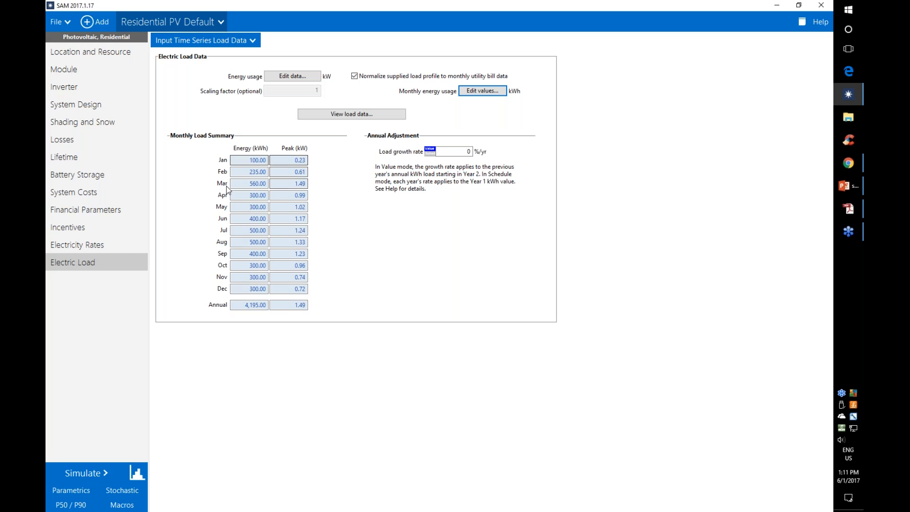
pyautogui.click(341, 114)
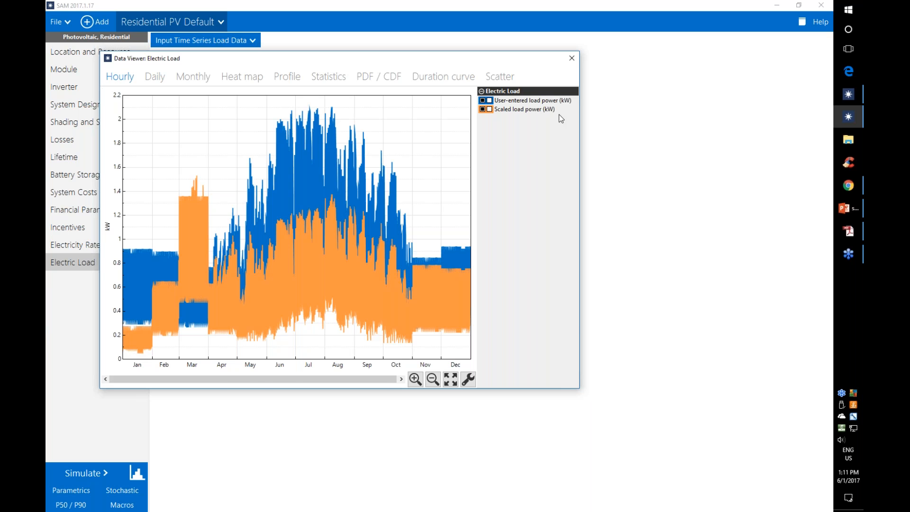
pyautogui.click(576, 62)
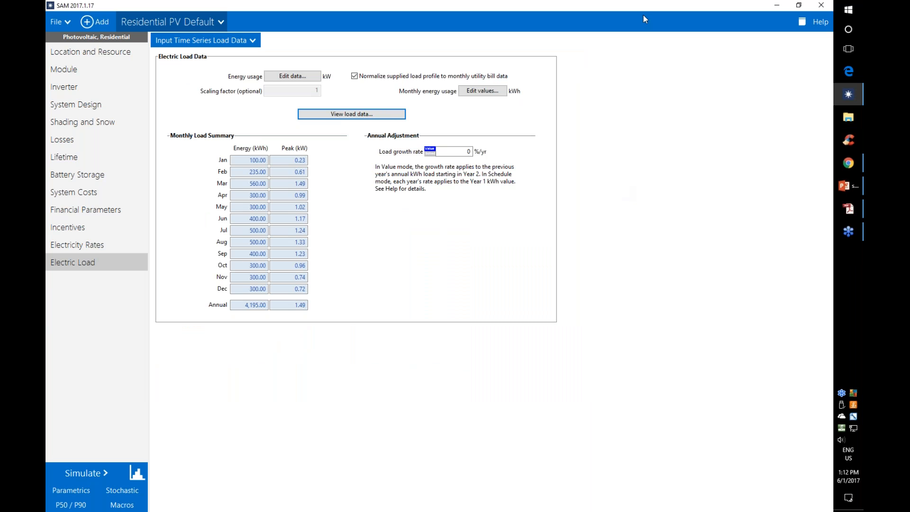
# - Turn off normalization to monthly utility bill data and set the load scaling factor to 2
pyautogui.click(356, 78)
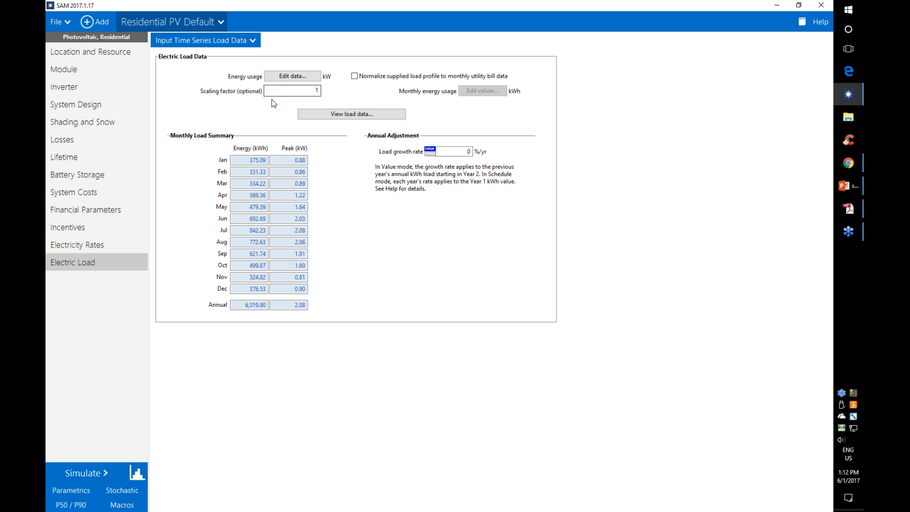
pyautogui.click(285, 91)
pyautogui.doubleClick(285, 91)
pyautogui.write('2')
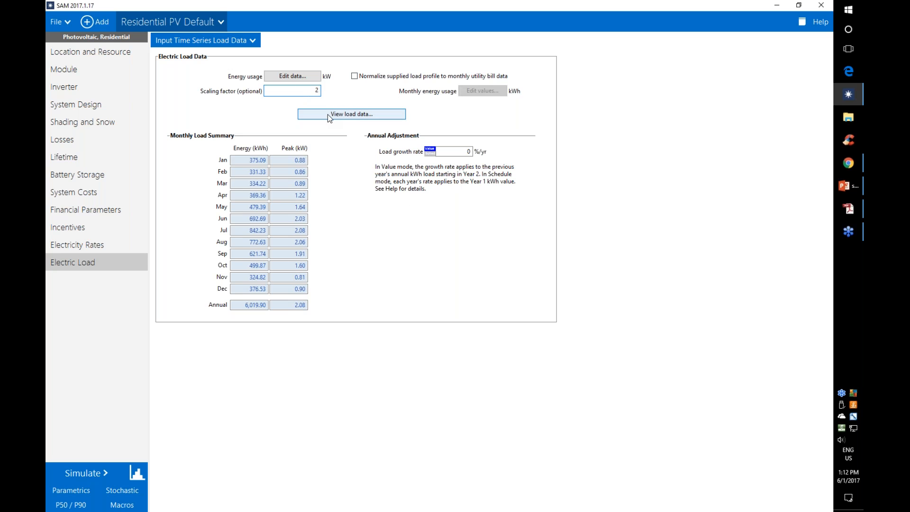
# - Compare the user-entered and scaled hourly load plots, zoomed in on July and August, and close the data viewer
pyautogui.click(328, 114)
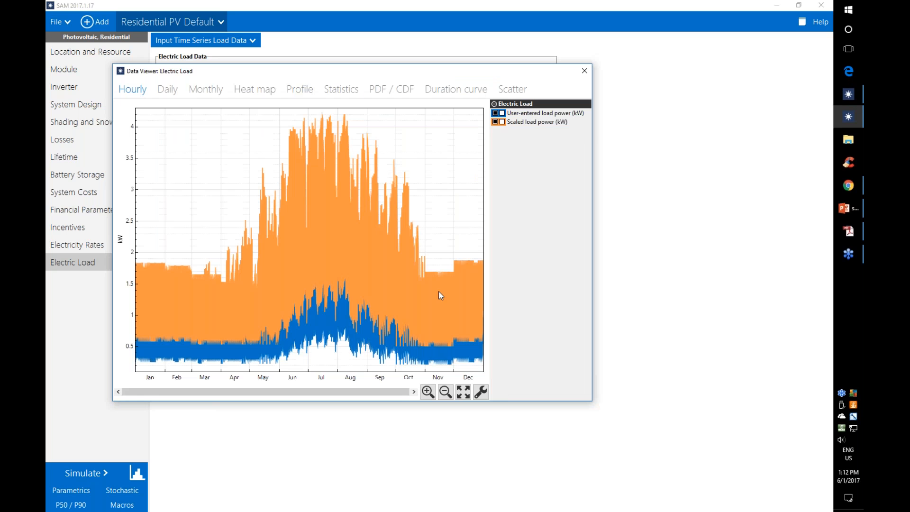
pyautogui.moveTo(271, 303); pyautogui.dragTo(431, 308)
pyautogui.moveTo(250, 322); pyautogui.dragTo(337, 323)
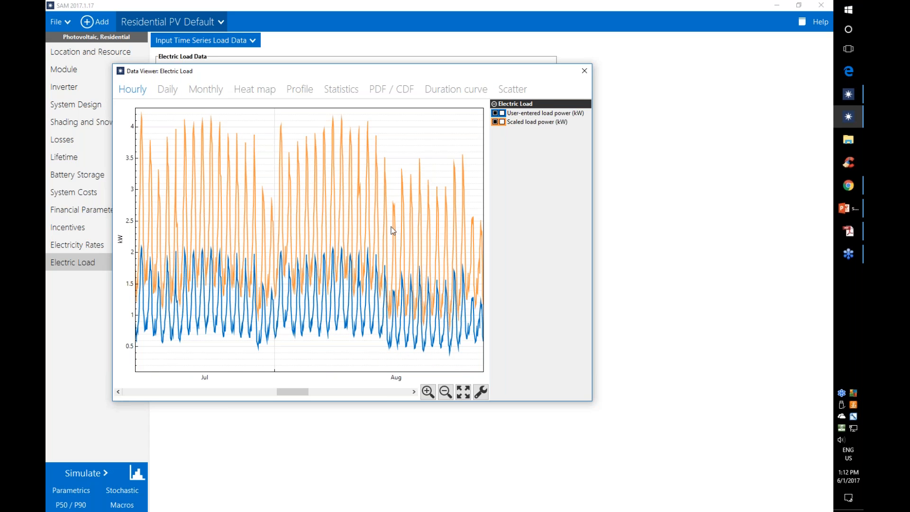
pyautogui.click(584, 71)
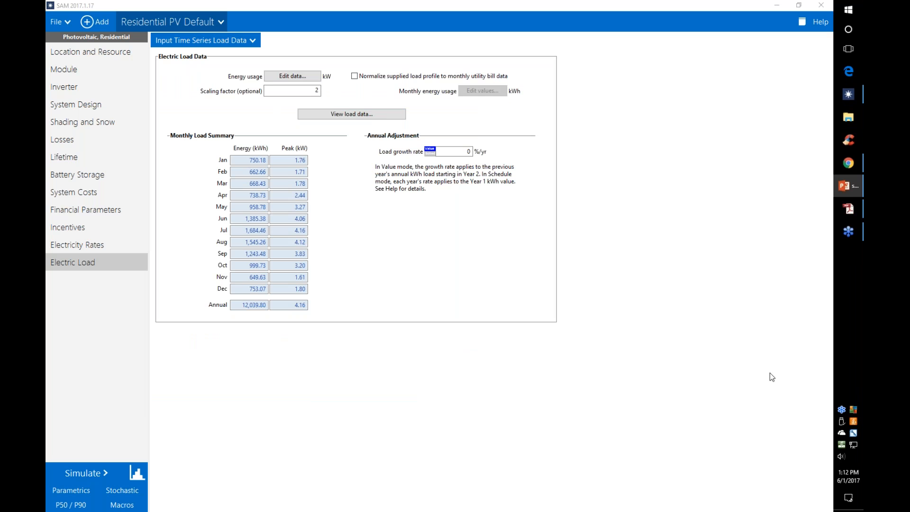
pyautogui.click(430, 418)
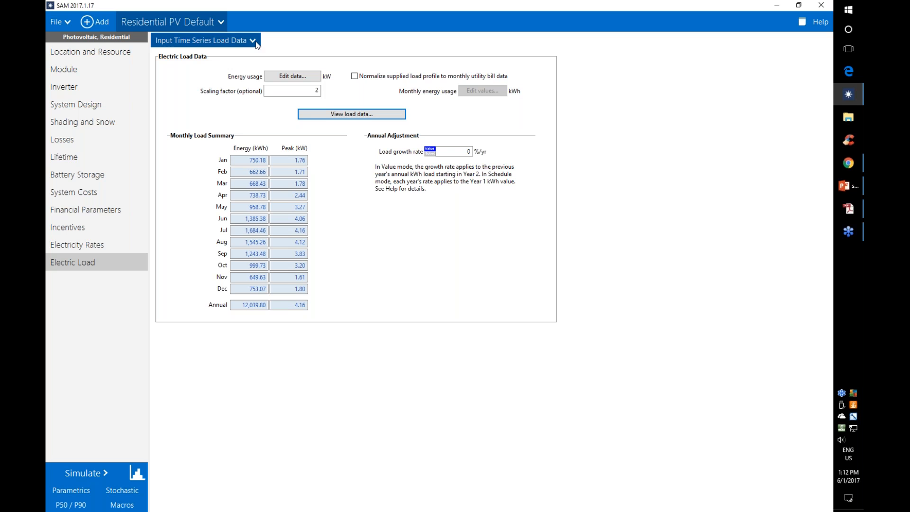
# - Switch the electric load input to Calculate Load Data, examine its monthly load values, and view the calculated hourly load plot
pyautogui.click(254, 41)
pyautogui.click(199, 78)
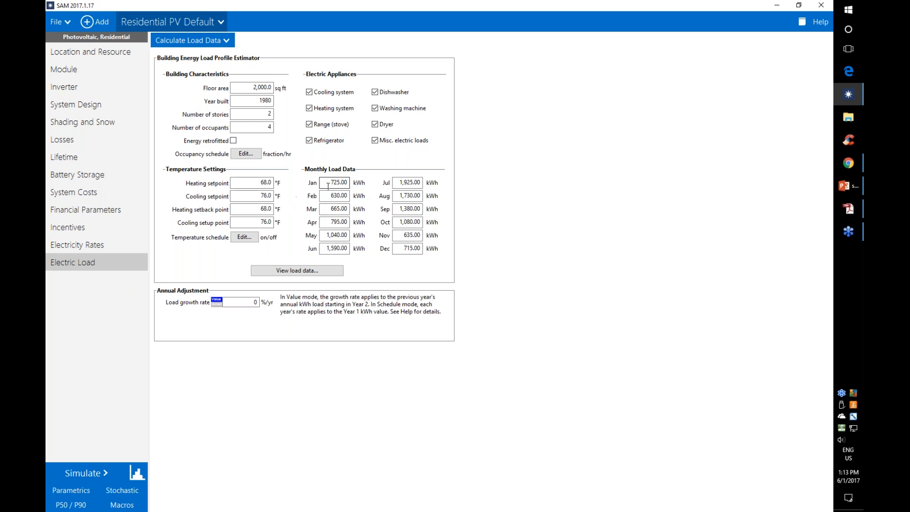
pyautogui.moveTo(328, 183); pyautogui.dragTo(361, 195)
pyautogui.click(331, 209)
pyautogui.doubleClick(330, 209)
pyautogui.click(317, 271)
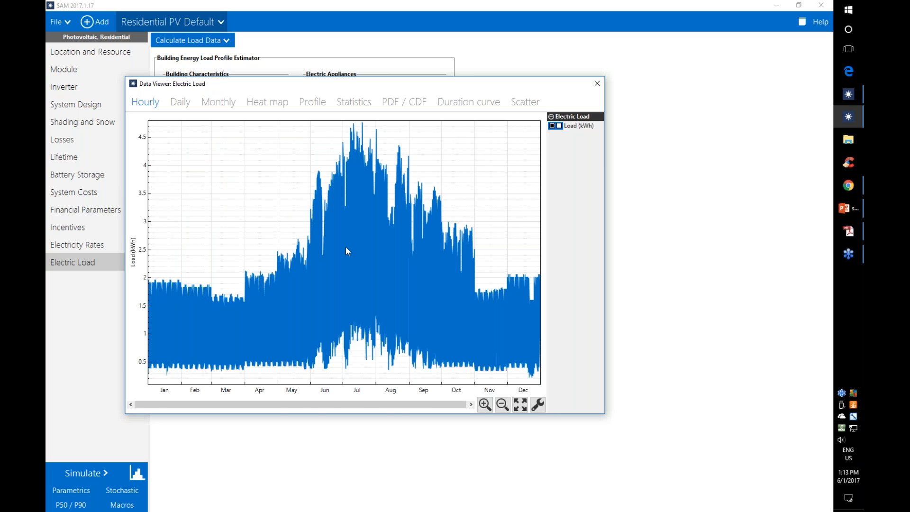
pyautogui.click(595, 84)
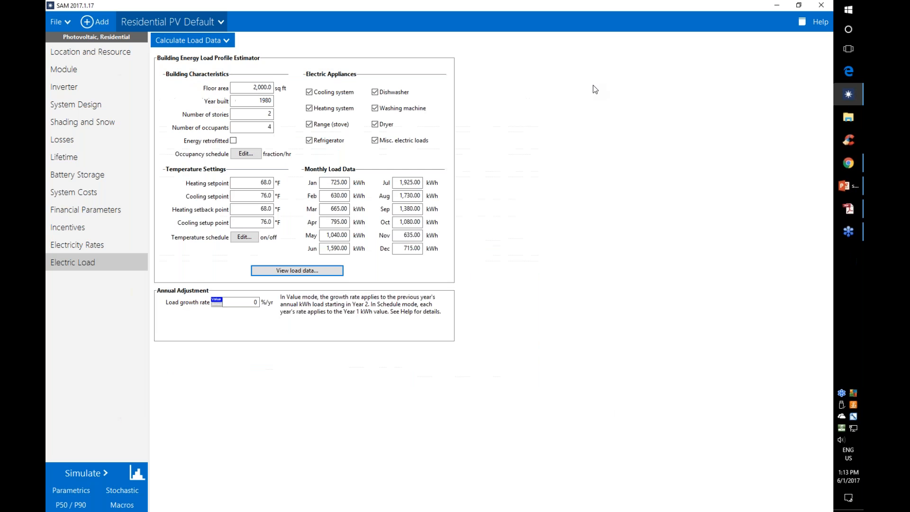
# - Check the USA AZ Phoenix (TMY2) weather file on the Location and Resource page, and view the calculated electric load plot again
pyautogui.click(95, 52)
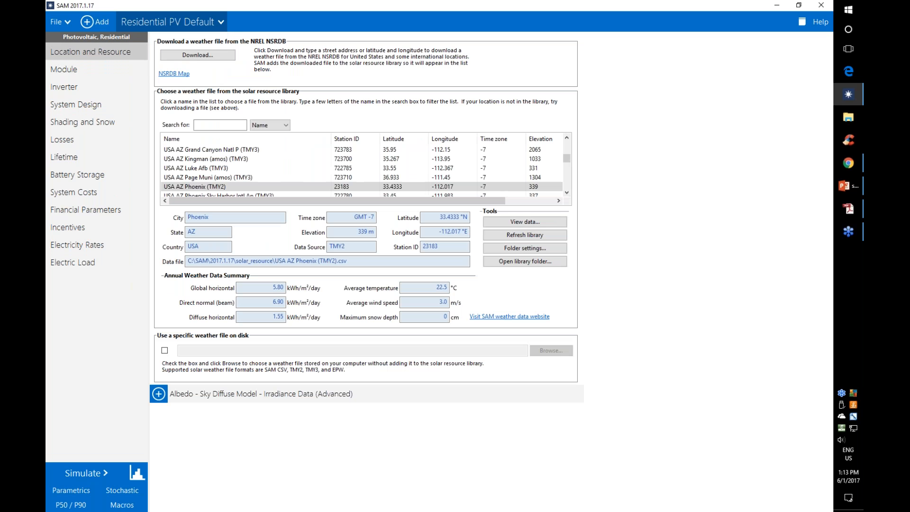
pyautogui.click(199, 188)
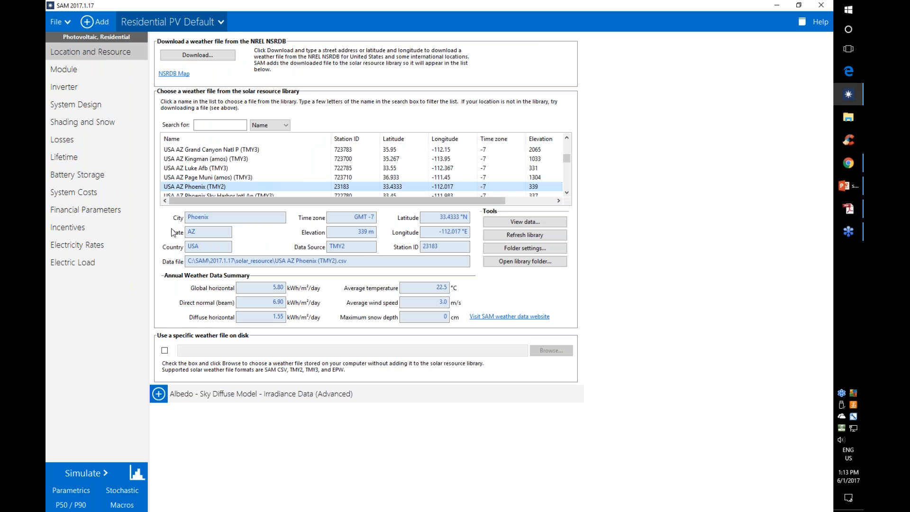
pyautogui.click(115, 264)
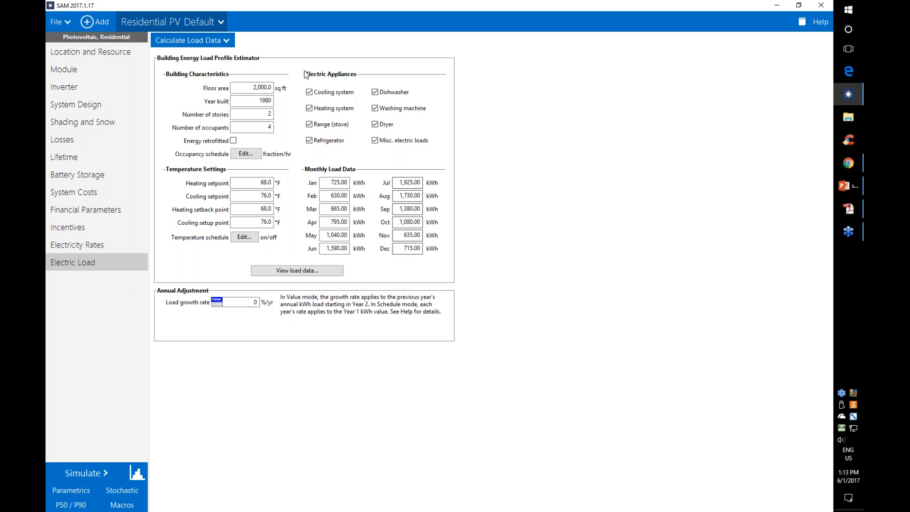
pyautogui.click(328, 274)
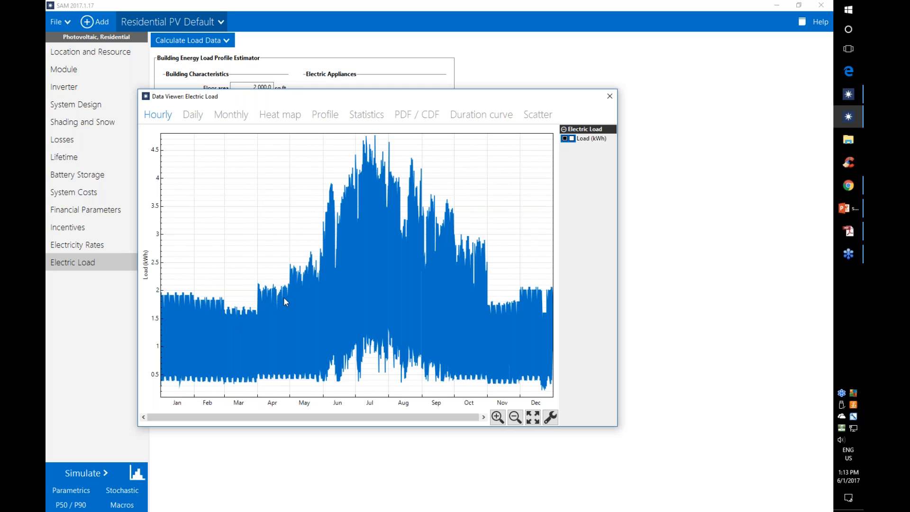
pyautogui.click(610, 97)
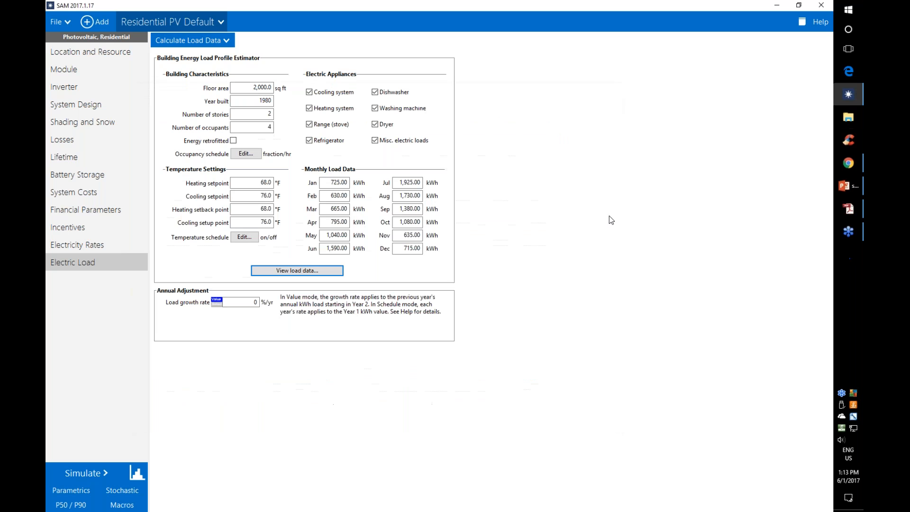
# - Switch the electric load back to Input Time Series Load Data and open its energy usage data
pyautogui.click(231, 41)
pyautogui.click(226, 68)
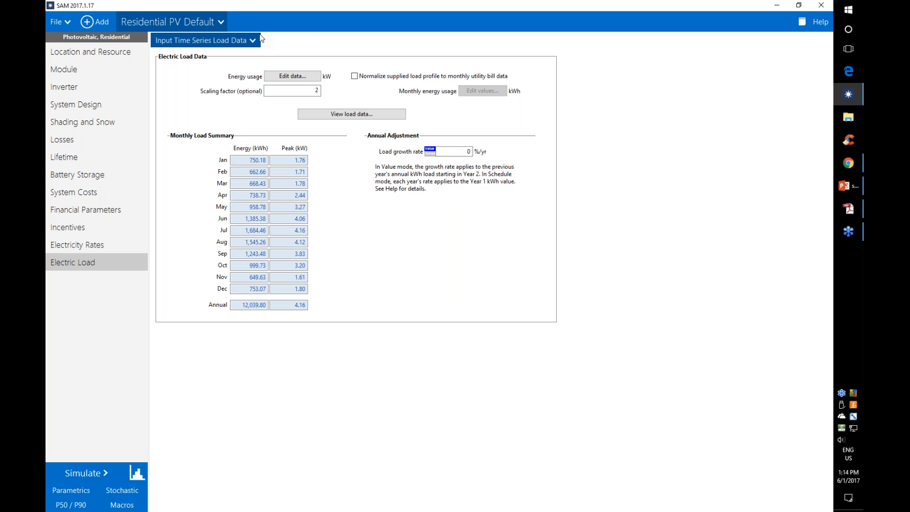
pyautogui.click(291, 80)
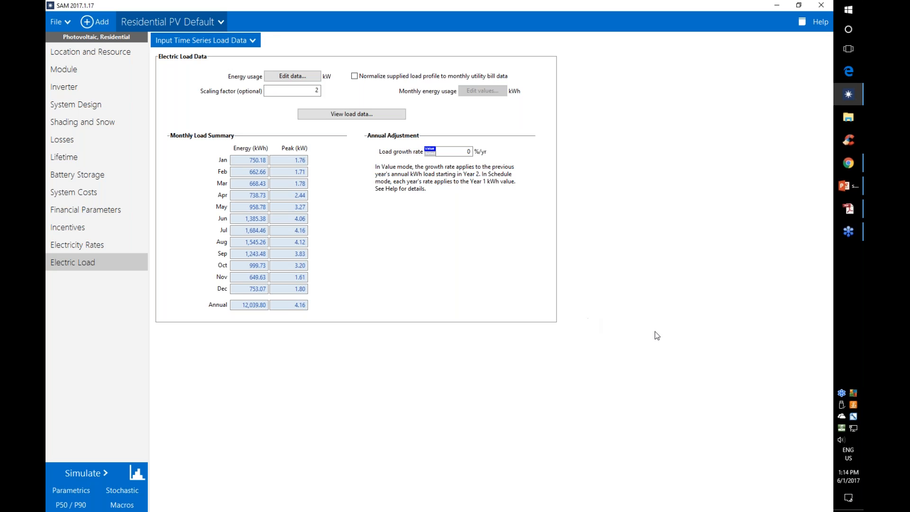
# - Examine the annual load growth rate setting and open the Financial Parameters page
pyautogui.hotkey('alt', 'Tab')
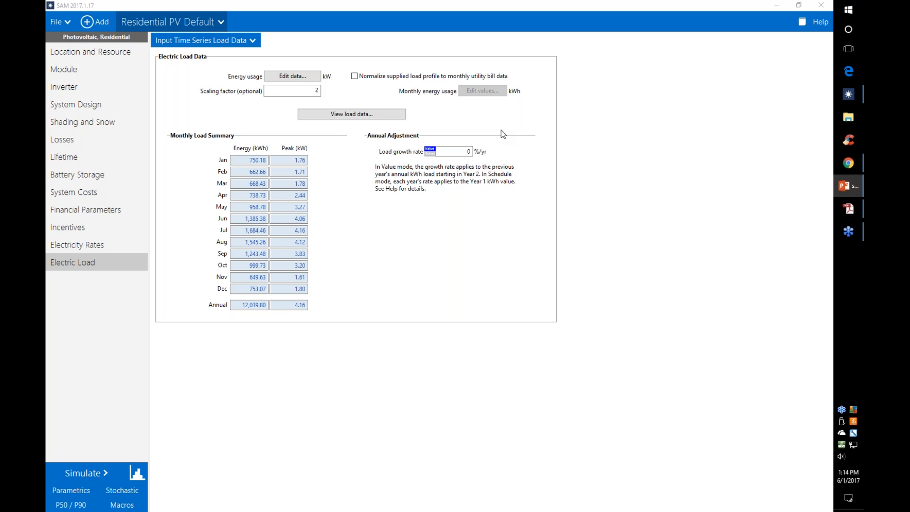
pyautogui.doubleClick(464, 151)
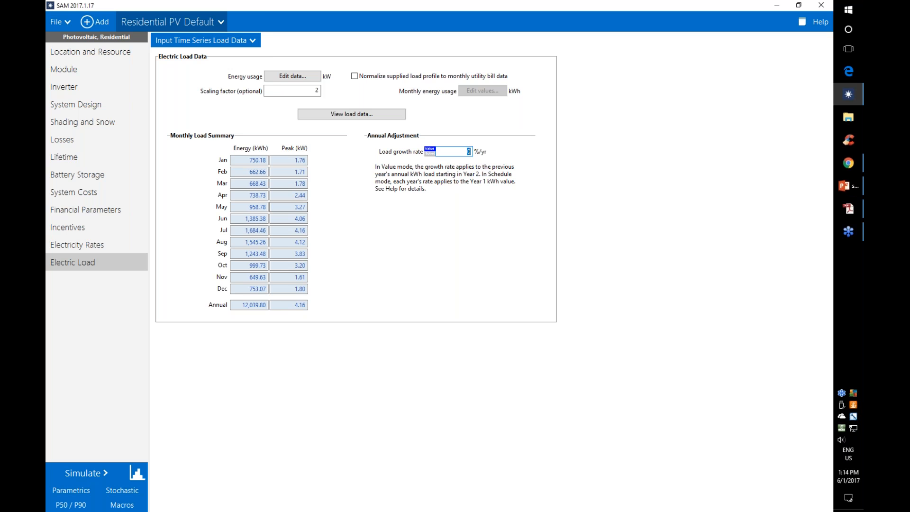
pyautogui.click(138, 216)
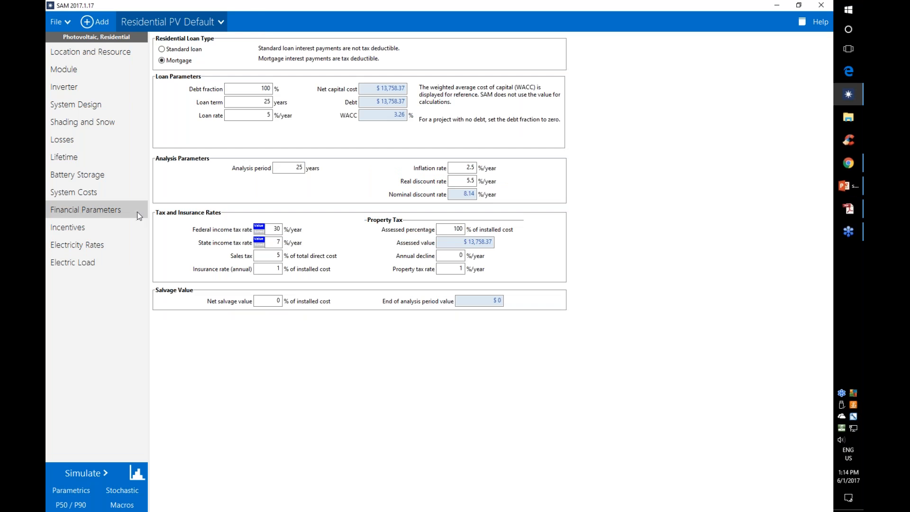
# - Check the analysis period on the Financial Parameters page, and set the electric load growth rate to 1 %/yr
pyautogui.click(284, 165)
pyautogui.click(114, 266)
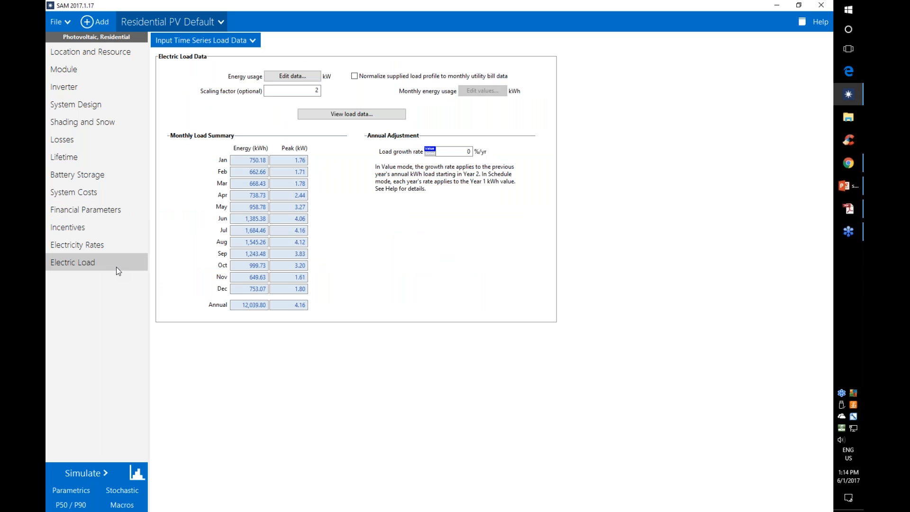
pyautogui.doubleClick(453, 152)
pyautogui.write('1')
# - Try entering a rate of 1 in the yearly load growth schedule, cancel the schedule edits, and return the growth rate to Value mode
pyautogui.click(431, 153)
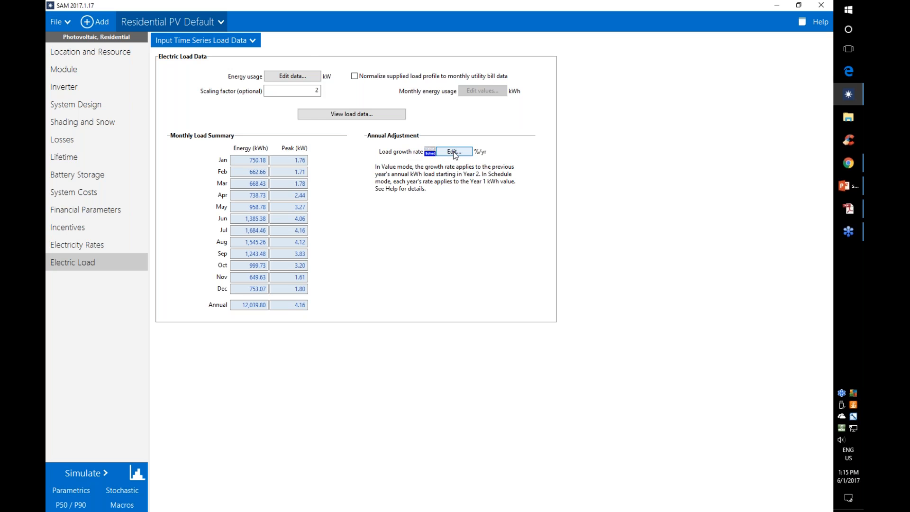
pyautogui.click(453, 152)
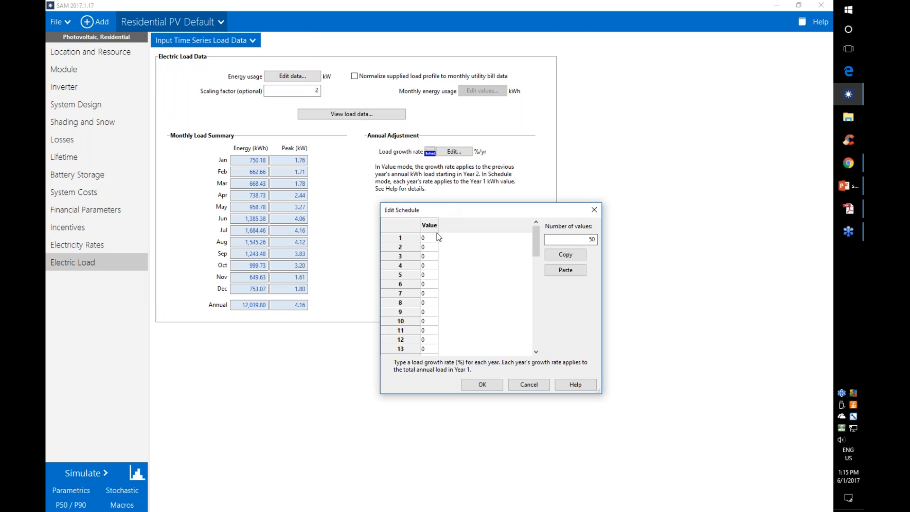
pyautogui.click(427, 266)
pyautogui.click(431, 290)
pyautogui.moveTo(428, 237); pyautogui.dragTo(431, 271)
pyautogui.click(430, 285)
pyautogui.write('1')
pyautogui.press('Return')
pyautogui.click(428, 286)
pyautogui.click(529, 384)
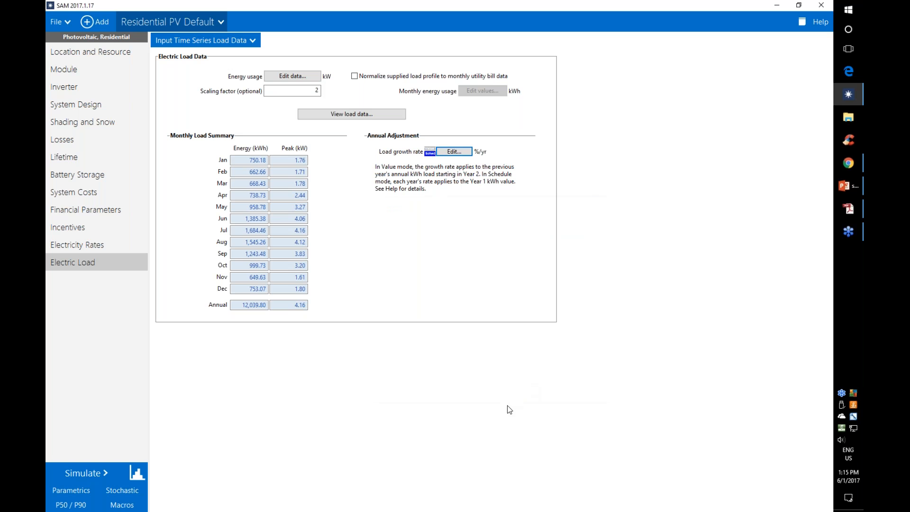
pyautogui.click(430, 149)
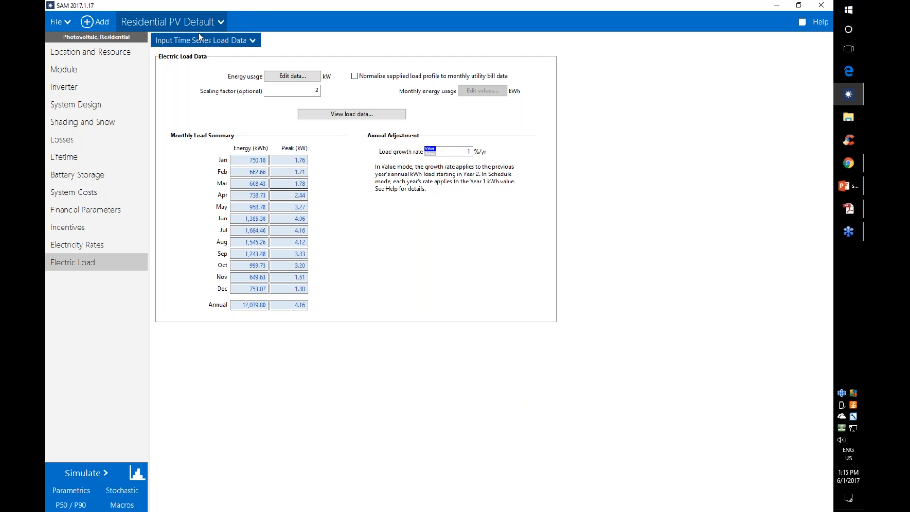
# - Check the load growth rate setting under Calculate Load Data, and return to Input Time Series Load Data
pyautogui.click(212, 42)
pyautogui.click(180, 77)
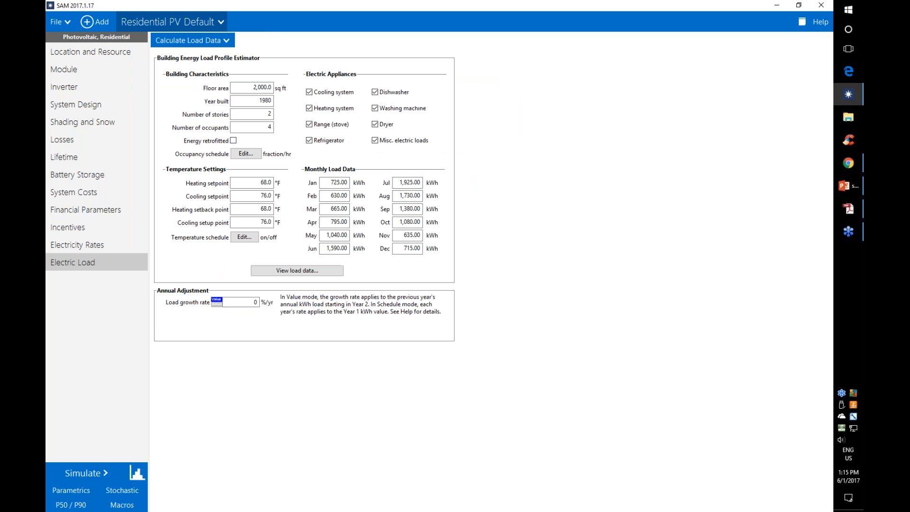
pyautogui.click(220, 39)
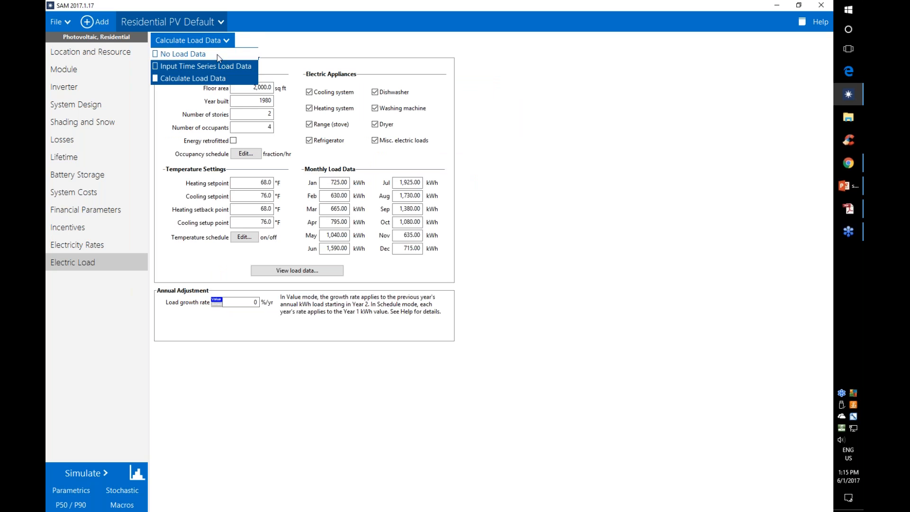
pyautogui.click(214, 67)
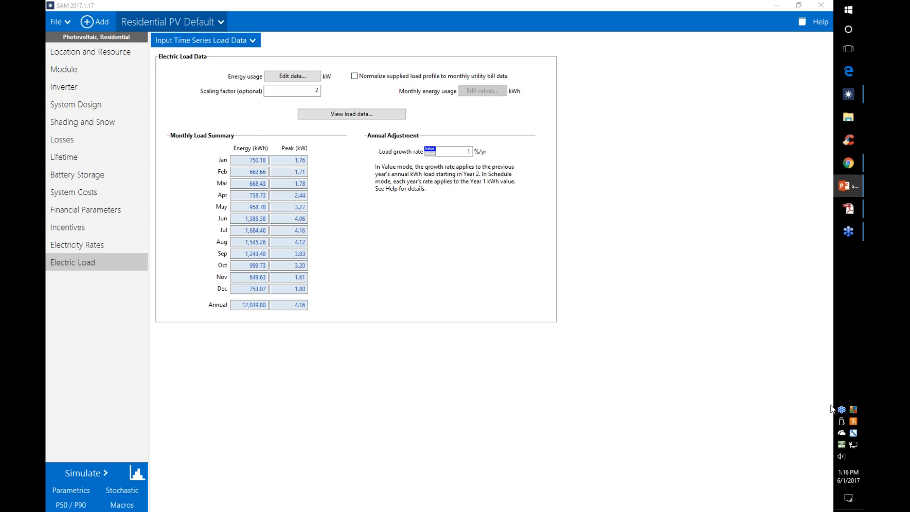
# - Compare the load growth rate with the system degradation rate on the Lifetime page
pyautogui.click(468, 151)
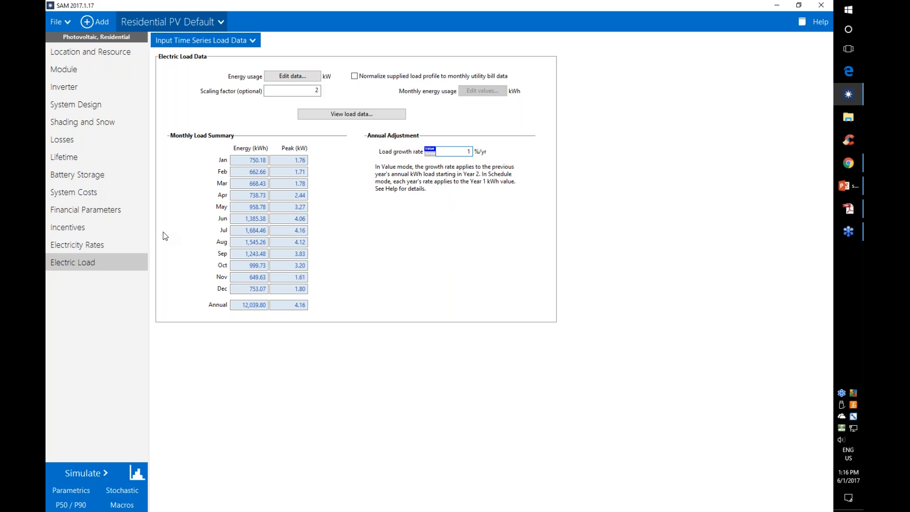
pyautogui.click(129, 164)
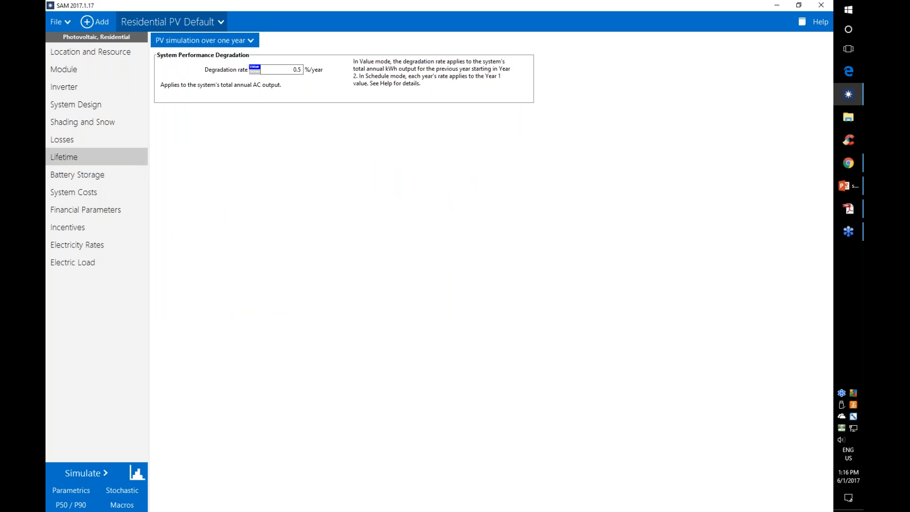
pyautogui.click(294, 69)
# - Return to the Electric Load page and set the load growth rate to 0 %/yr
pyautogui.click(89, 266)
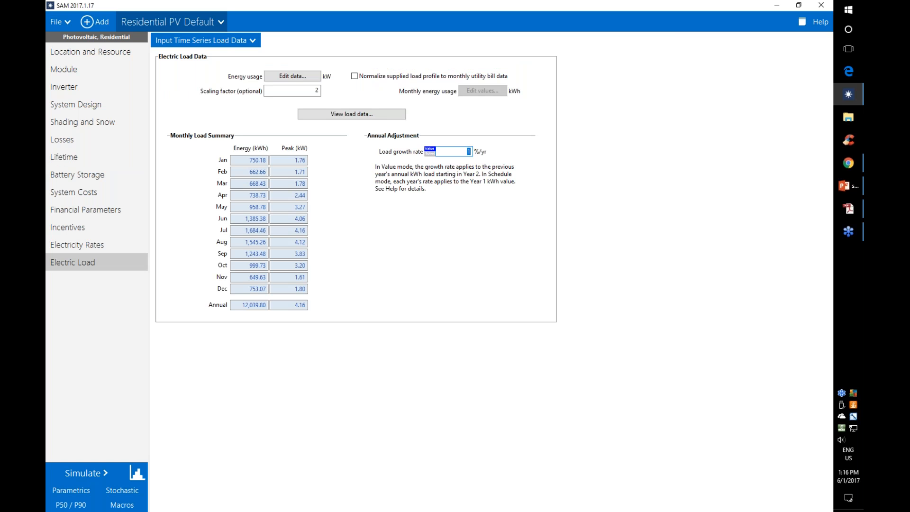
pyautogui.write('0')
pyautogui.hotkey('alt', 'Tab')
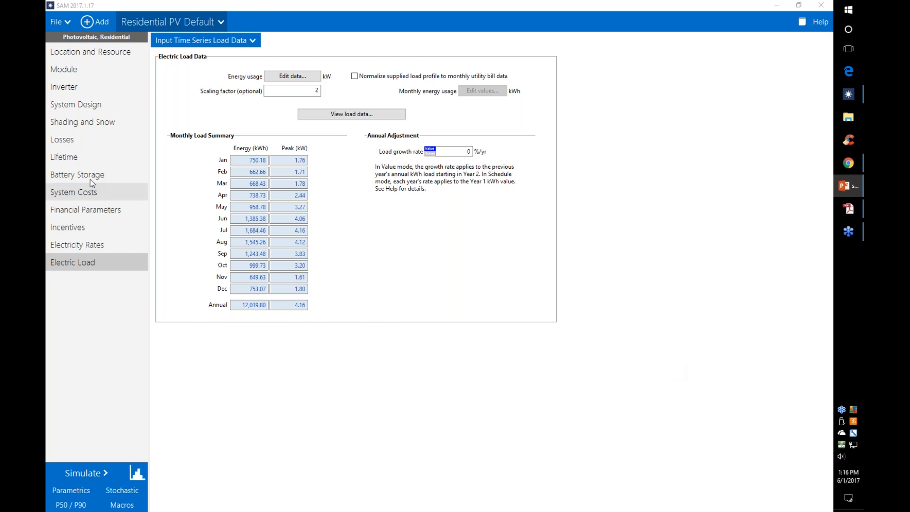
# - View the Location and Resource page, switch to Chrome, and open the Sample Files page of the SAM website
pyautogui.click(72, 52)
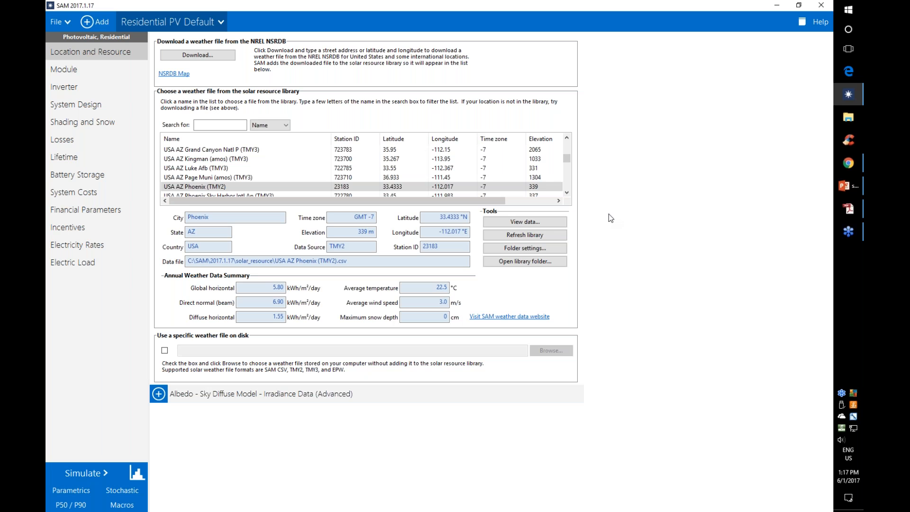
pyautogui.click(850, 166)
pyautogui.moveTo(426, 72)
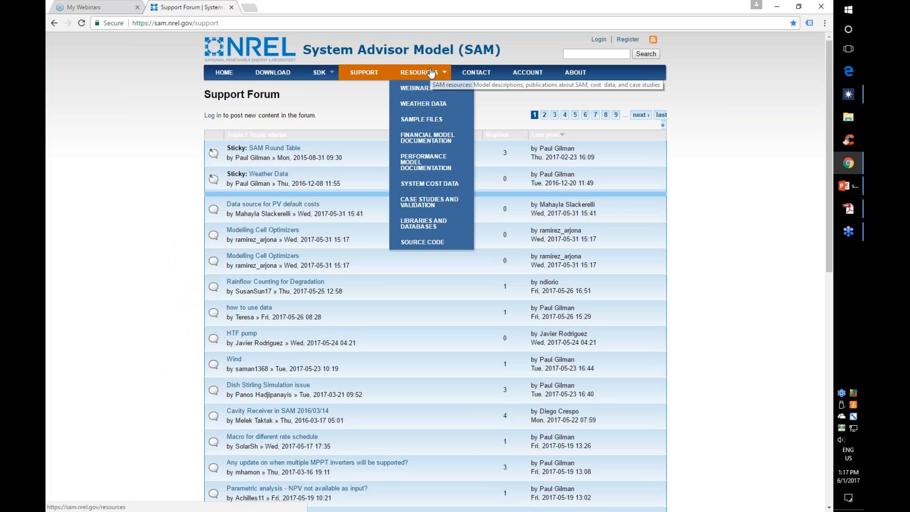
pyautogui.click(426, 120)
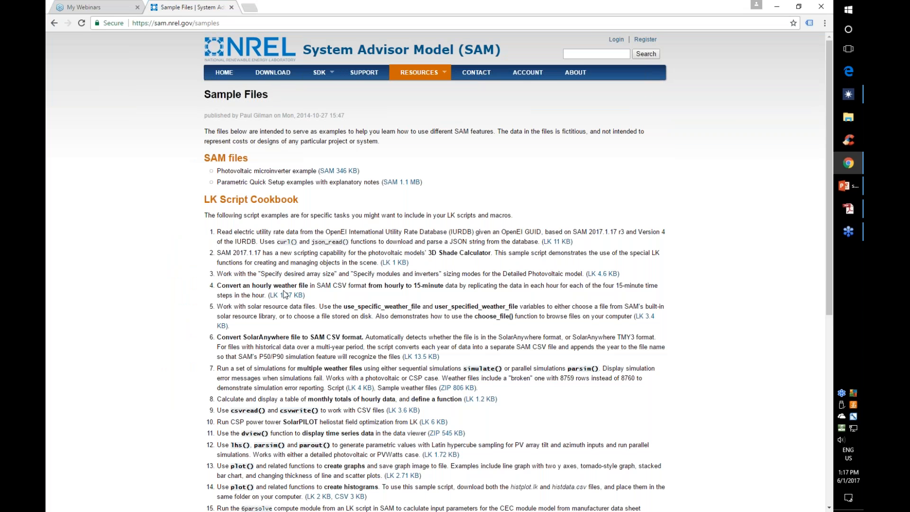
# - Download the LK sample script that converts an hourly weather file to 15-minute data
pyautogui.moveTo(303, 294); pyautogui.dragTo(217, 285)
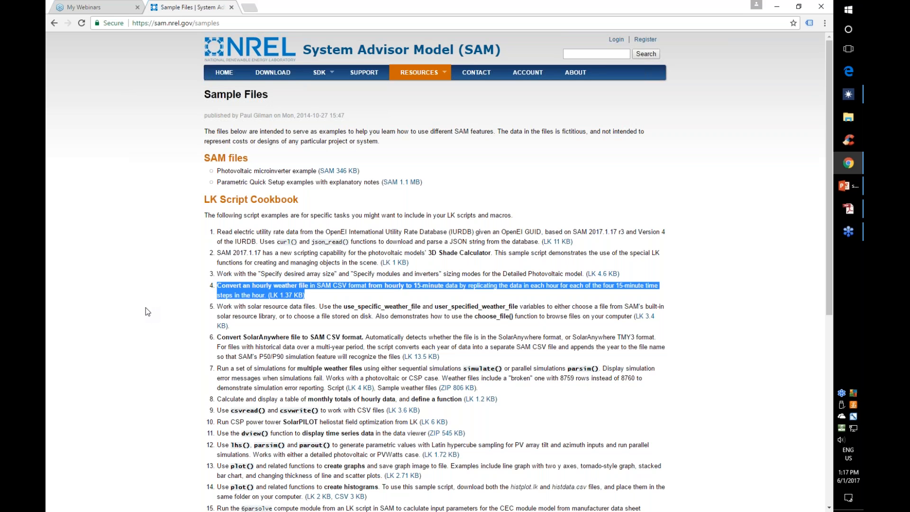
pyautogui.click(369, 296)
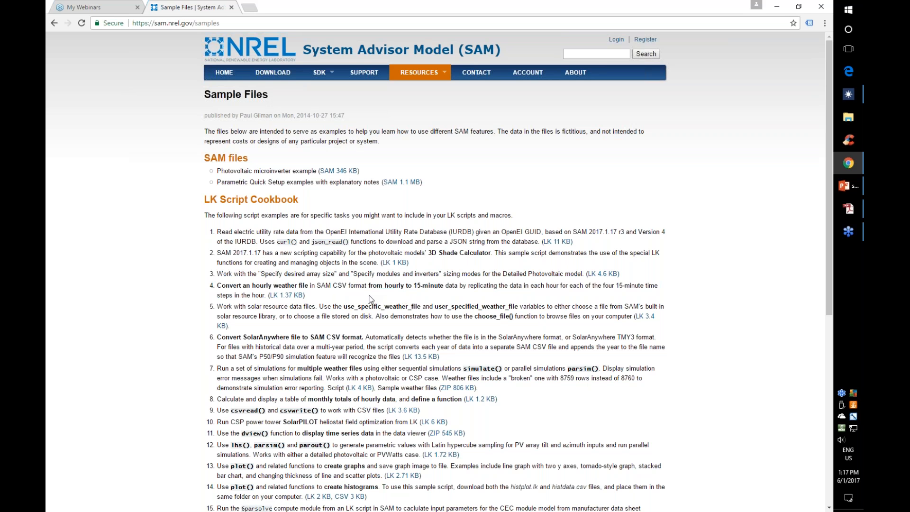
pyautogui.click(283, 295)
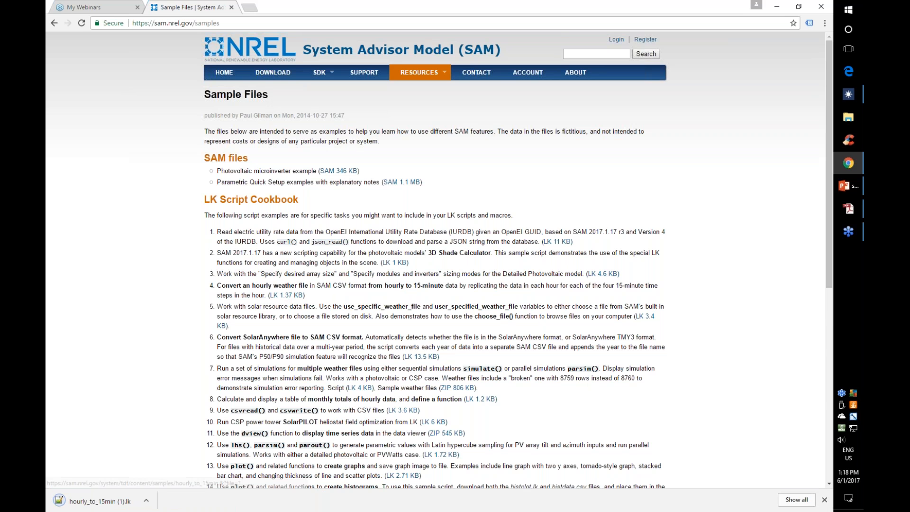
# - Switch back to SAM and open the hourly_to_15min.lk script from the Temp folder
pyautogui.click(848, 95)
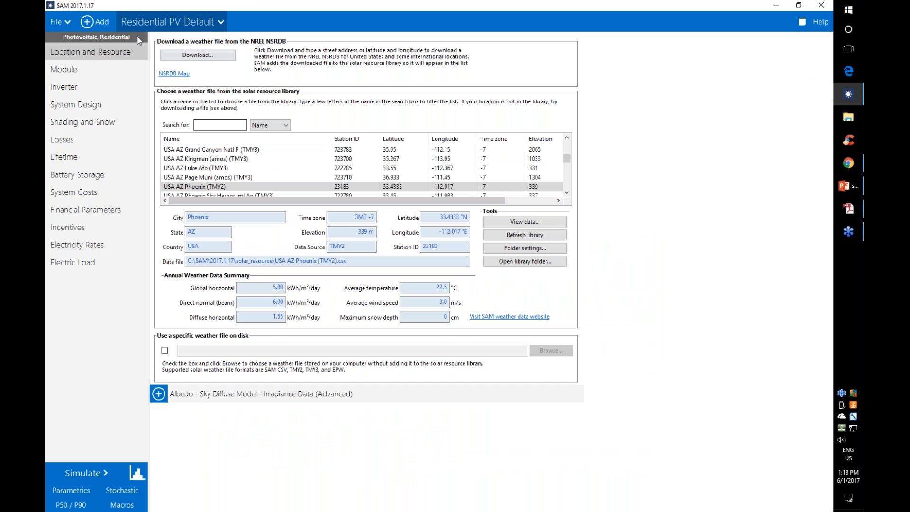
pyautogui.click(61, 22)
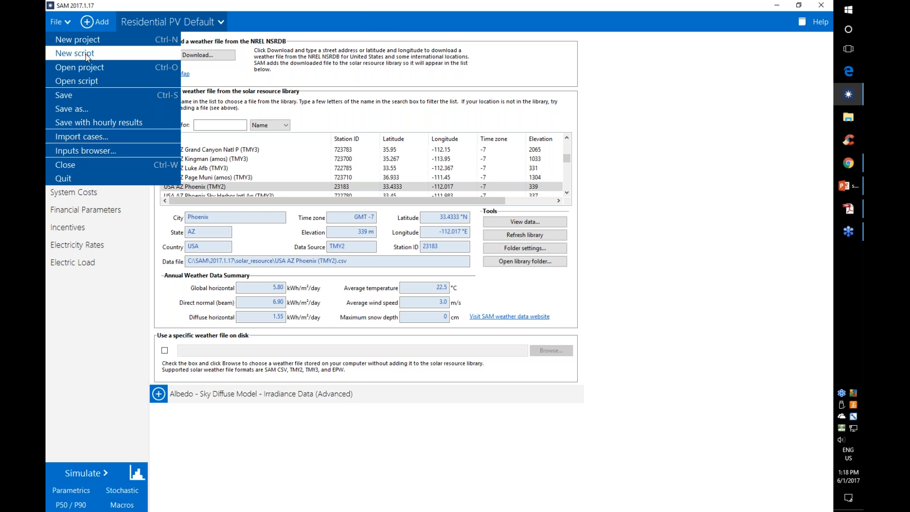
pyautogui.click(86, 80)
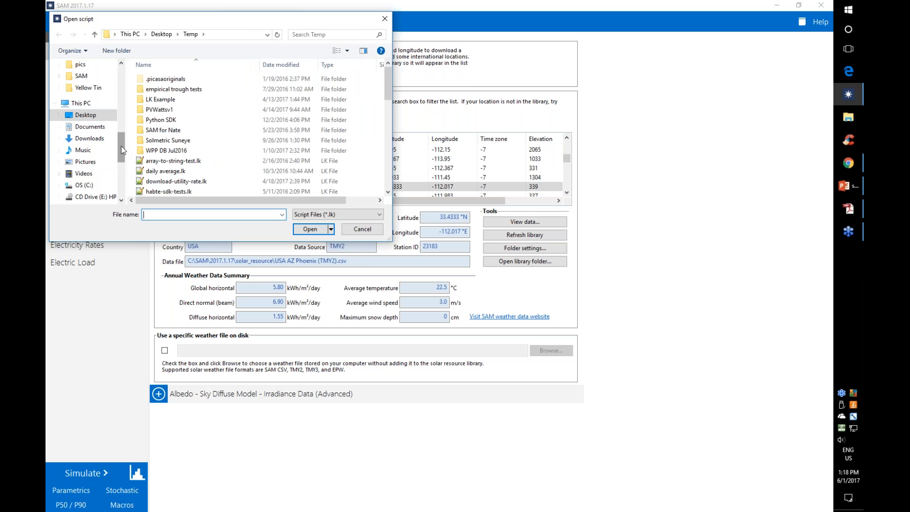
pyautogui.scroll(-1, 200, 174)
pyautogui.click(185, 181)
pyautogui.doubleClick(185, 181)
# - Examine how the script reads, expands and writes the weather file, and close the script window
pyautogui.scroll(-9, 369, 205)
pyautogui.scroll(6, 369, 205)
pyautogui.scroll(3, 370, 205)
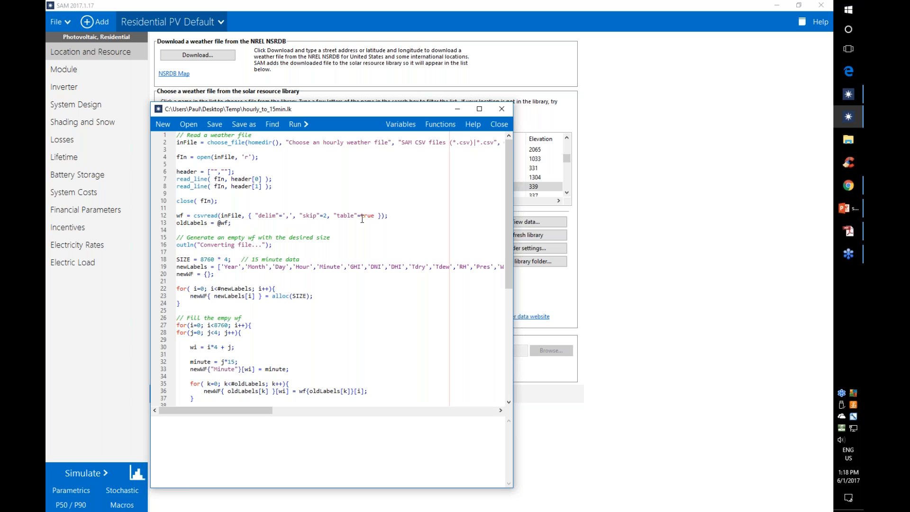
pyautogui.scroll(-4, 331, 342)
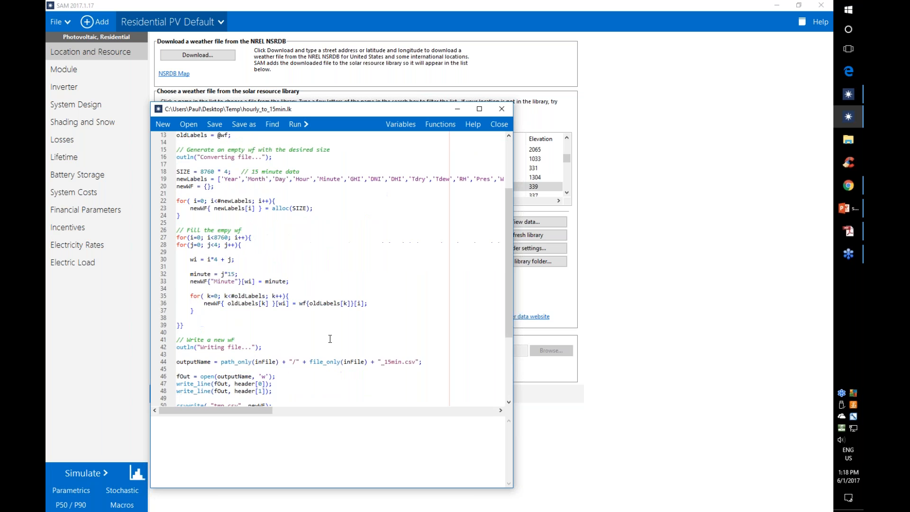
pyautogui.scroll(4, 329, 345)
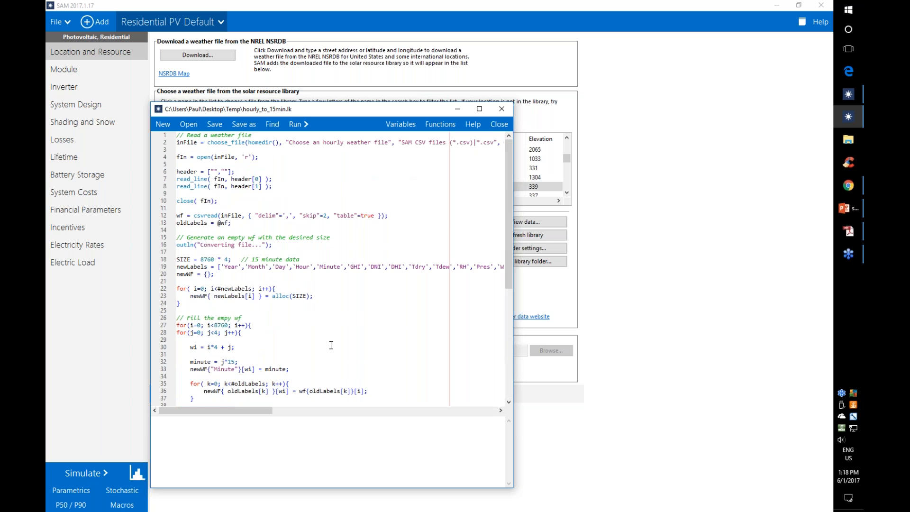
pyautogui.scroll(-2, 331, 345)
pyautogui.scroll(-6, 334, 345)
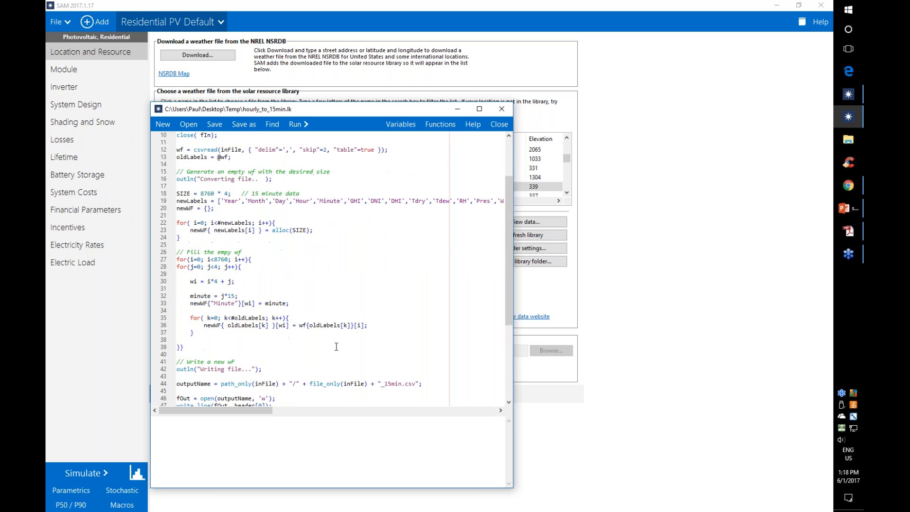
pyautogui.scroll(8, 334, 344)
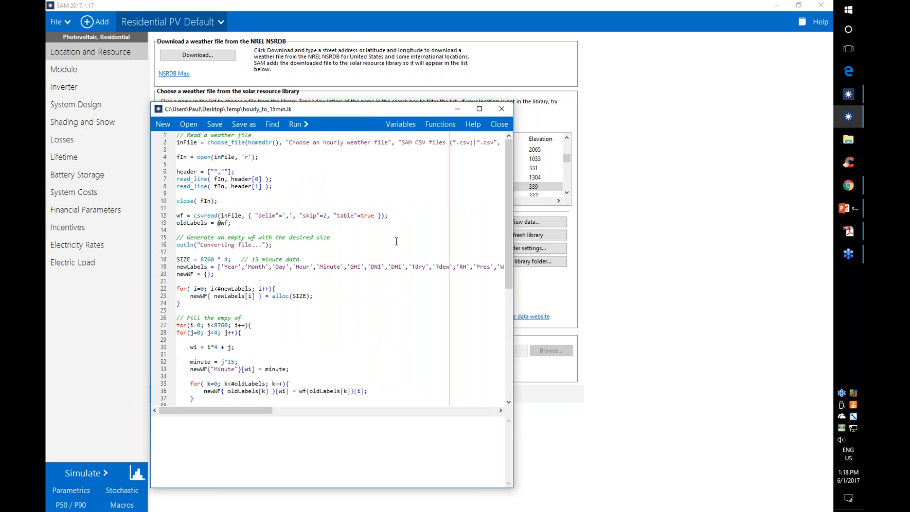
pyautogui.click(502, 110)
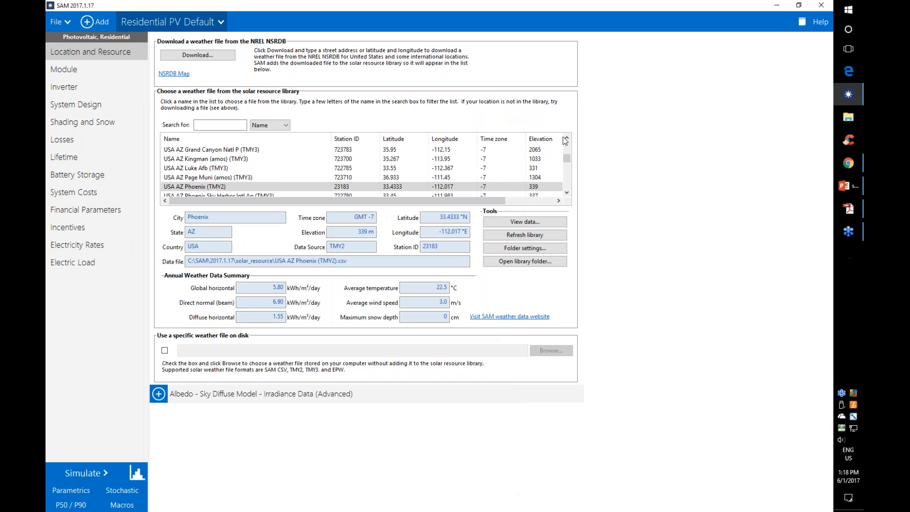
# - Download the TMY weather file for Portland from the NREL NSRDB into the solar resource library
pyautogui.click(848, 186)
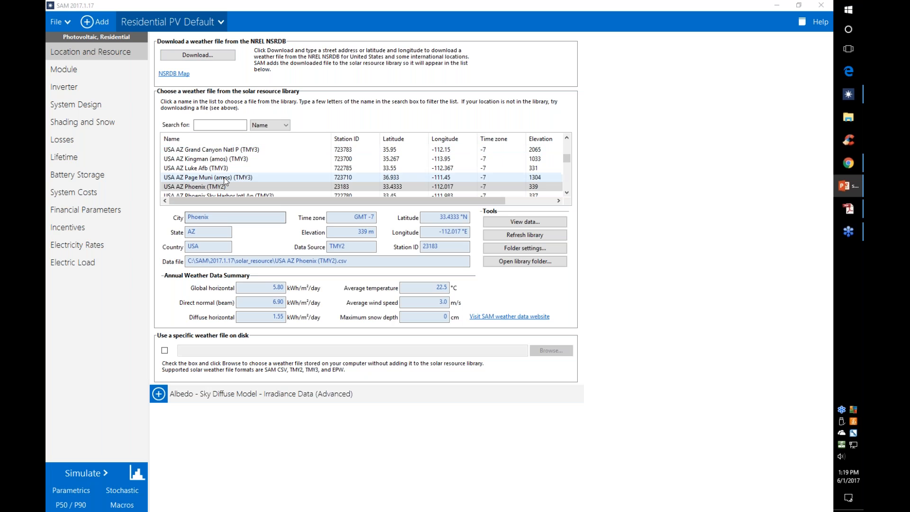
pyautogui.click(211, 53)
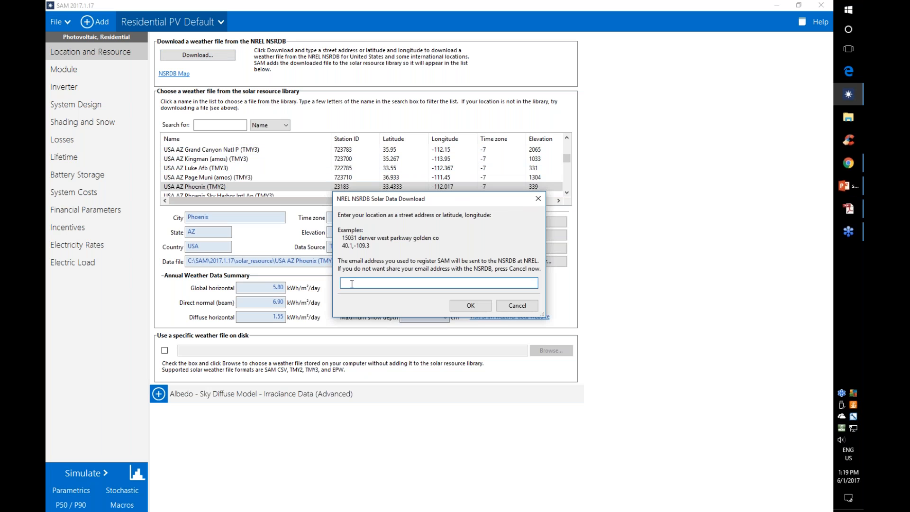
pyautogui.write('portland')
pyautogui.click(463, 308)
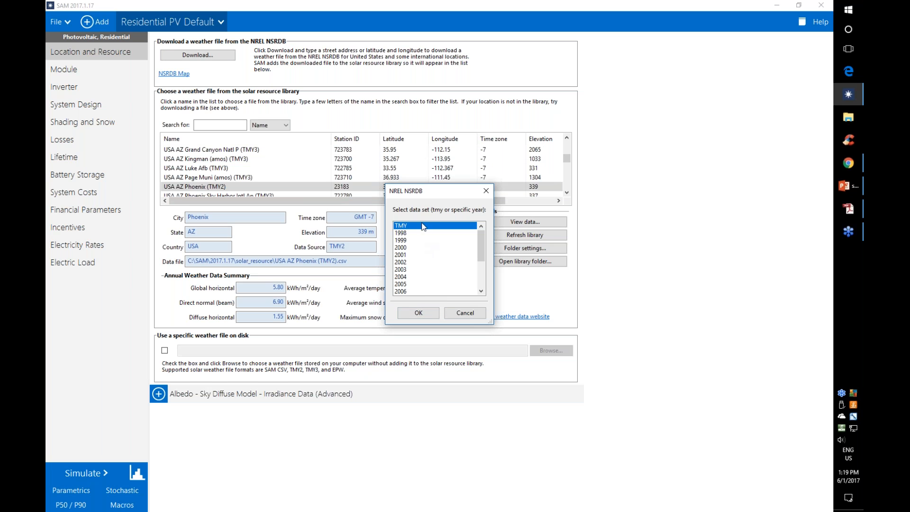
pyautogui.click(416, 312)
# - Open the NSRDB map in Chrome and run a point query for a location between Calgary and Regina
pyautogui.click(174, 74)
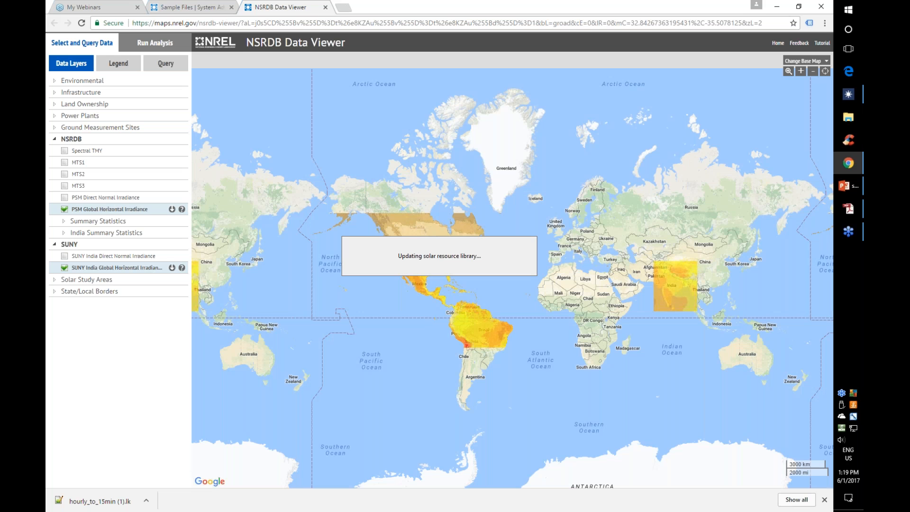
pyautogui.click(169, 65)
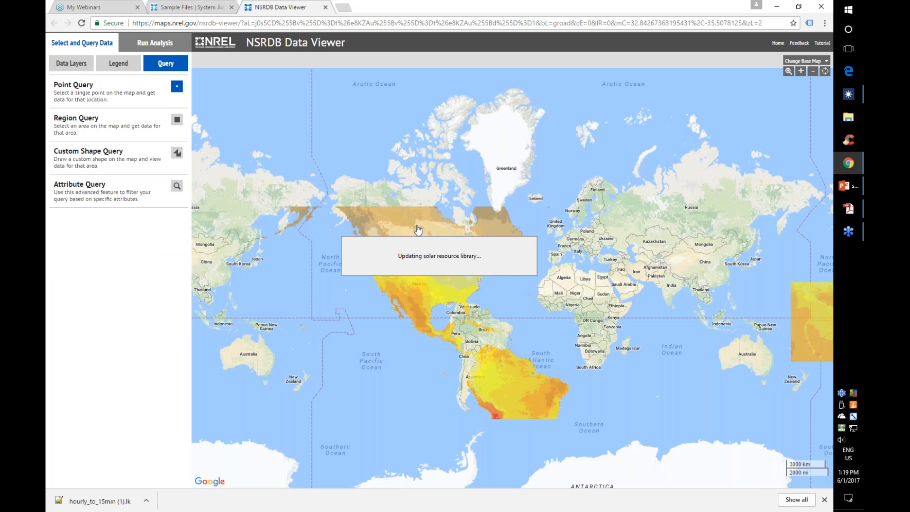
pyautogui.scroll(4, 417, 229)
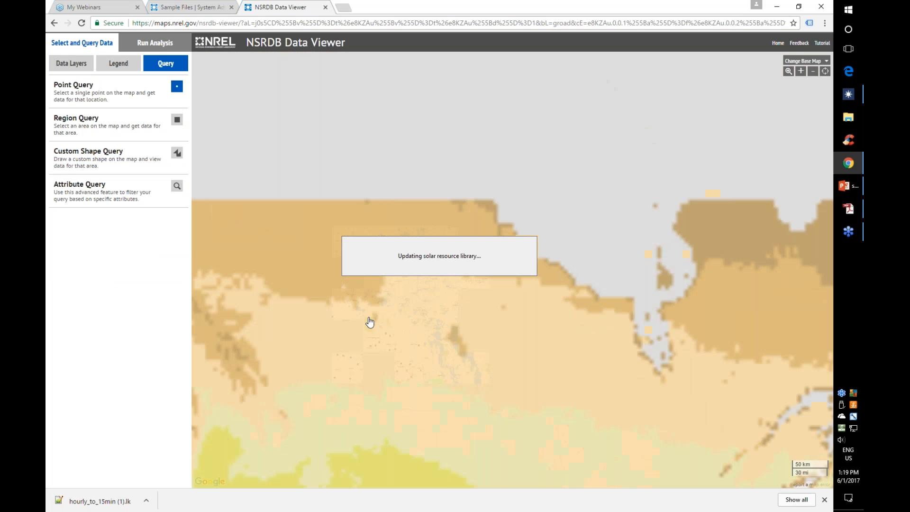
pyautogui.click(329, 348)
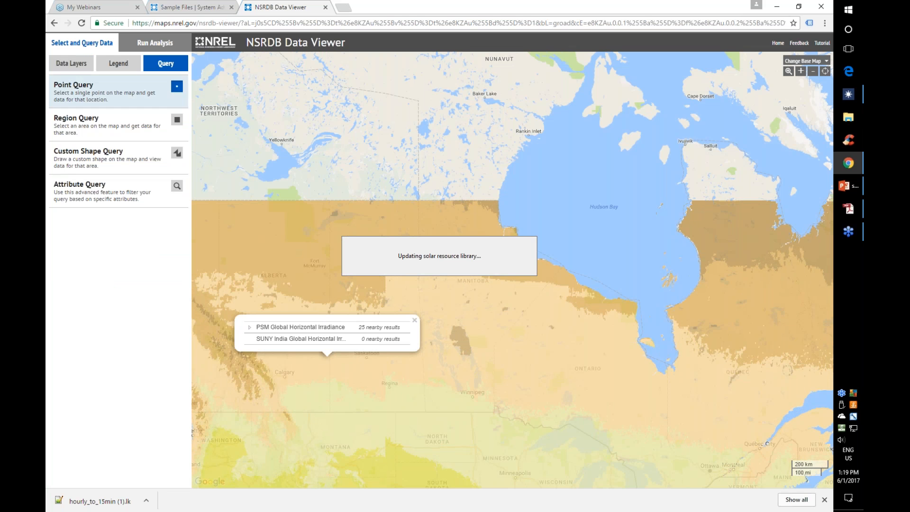
# - Start the NSRDB point data download in the viewer, and switch back to SAM to dismiss the weather download notice
pyautogui.click(169, 44)
pyautogui.click(181, 67)
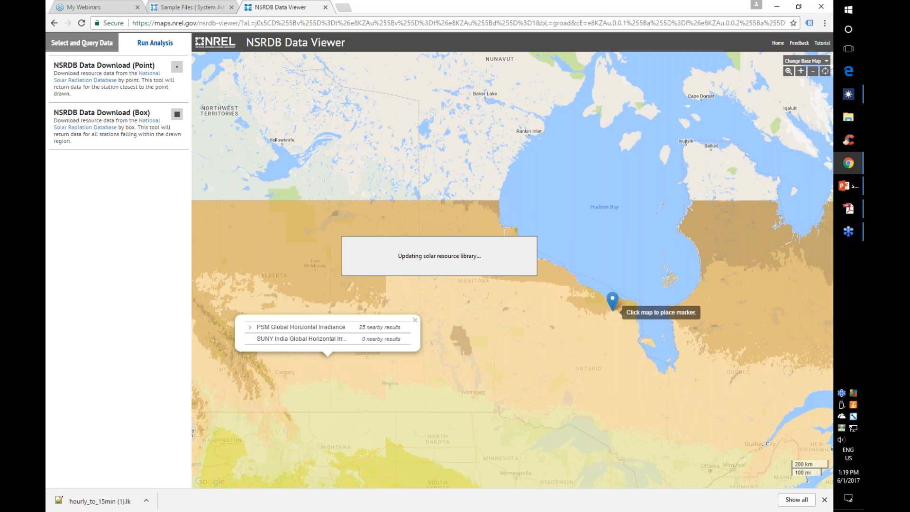
pyautogui.click(848, 94)
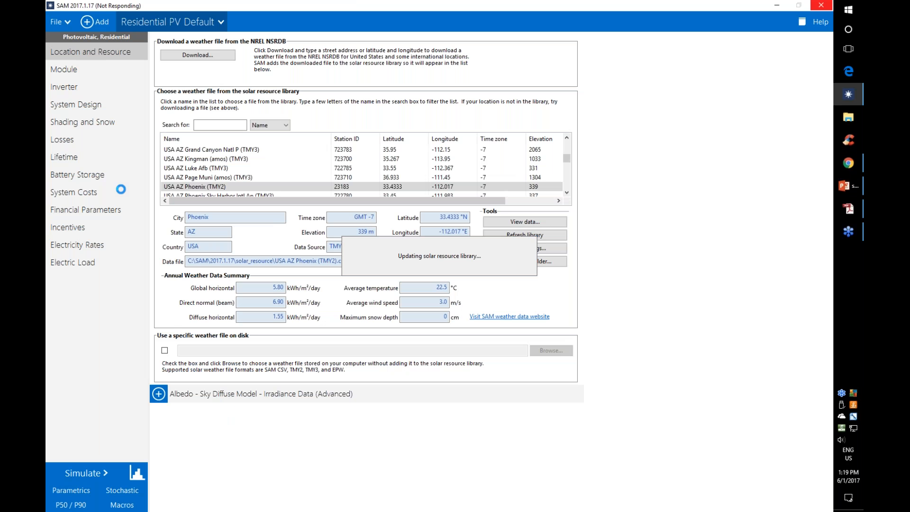
pyautogui.hotkey('alt', 'Tab')
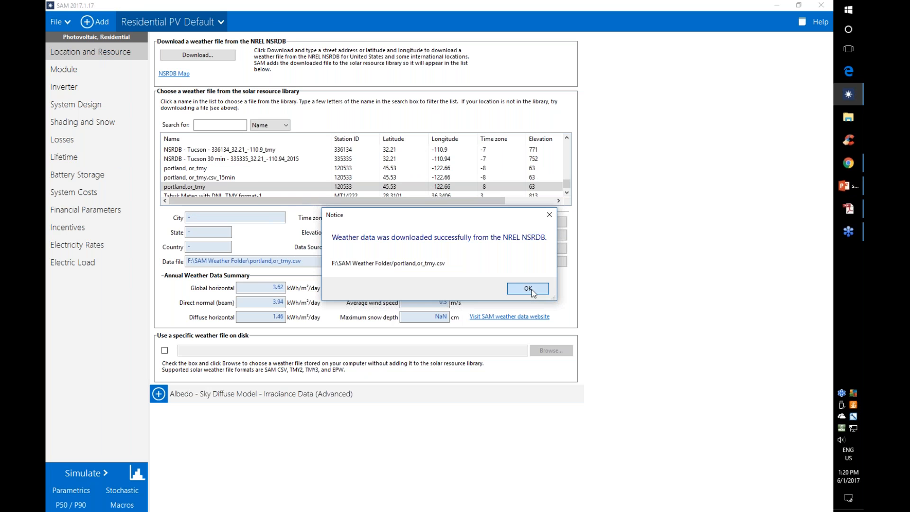
pyautogui.click(528, 289)
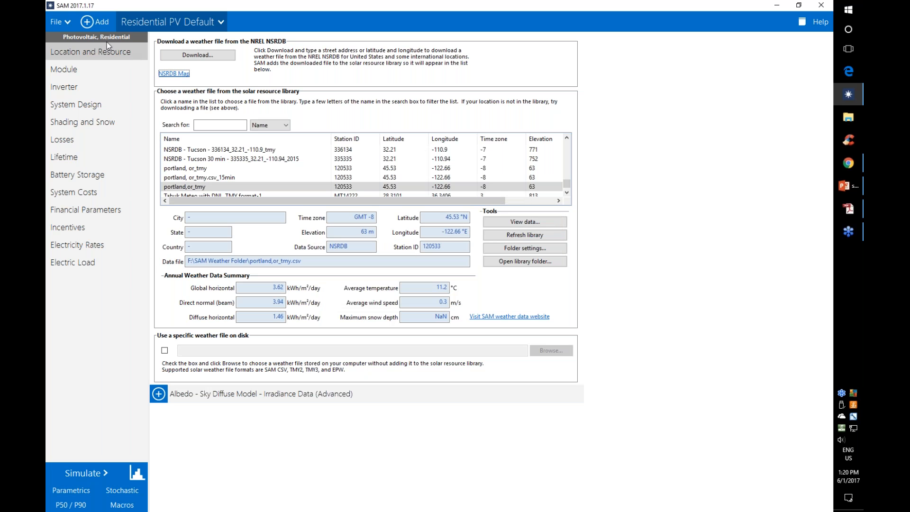
# - Add a new case with the Photovoltaic (detailed) performance model and the Commercial (distributed) financial model
pyautogui.click(86, 22)
pyautogui.click(89, 40)
pyautogui.click(291, 62)
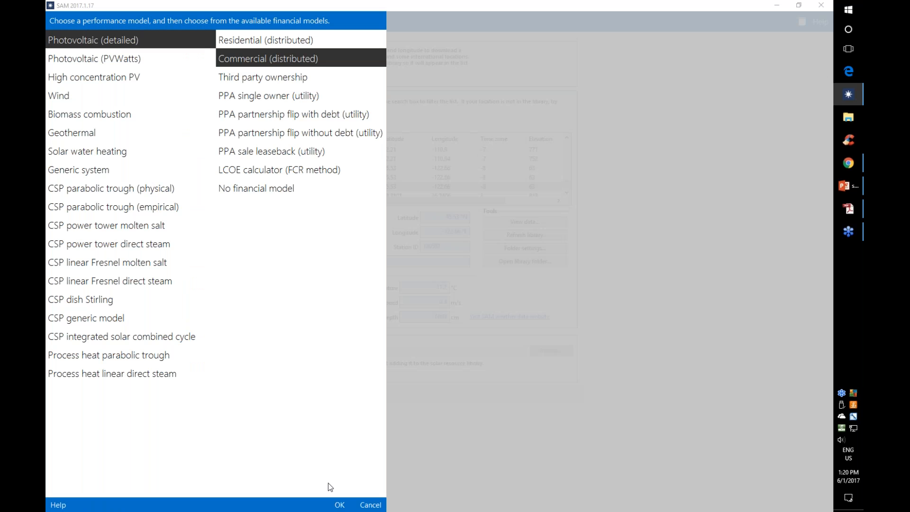
pyautogui.click(339, 505)
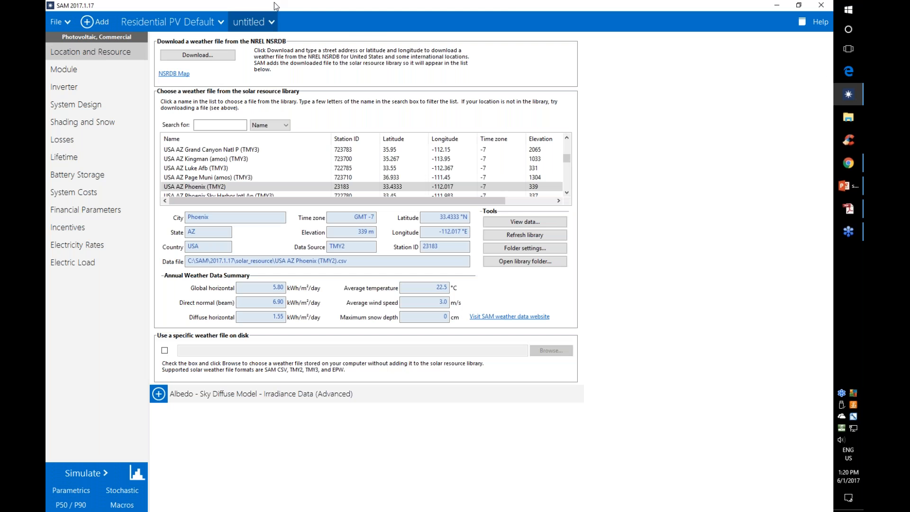
# - Rename the new untitled case as Commercial PV Default
pyautogui.click(273, 25)
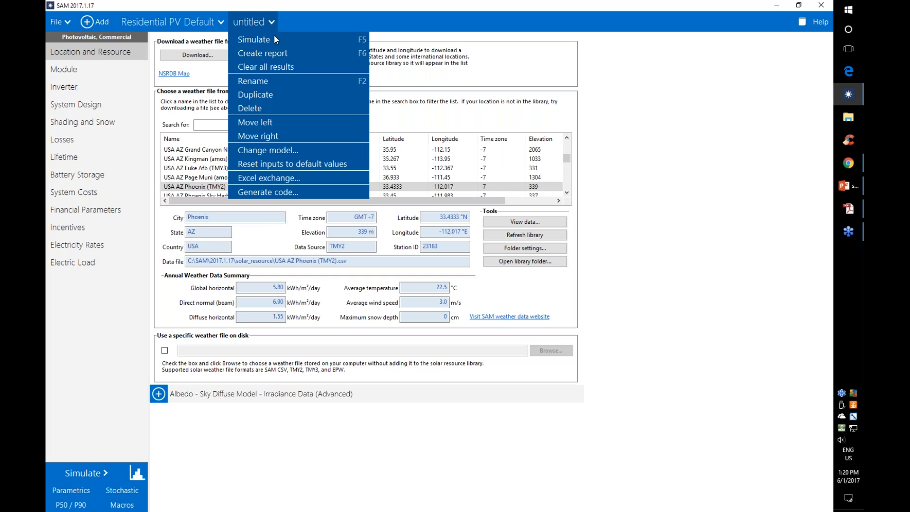
pyautogui.click(272, 81)
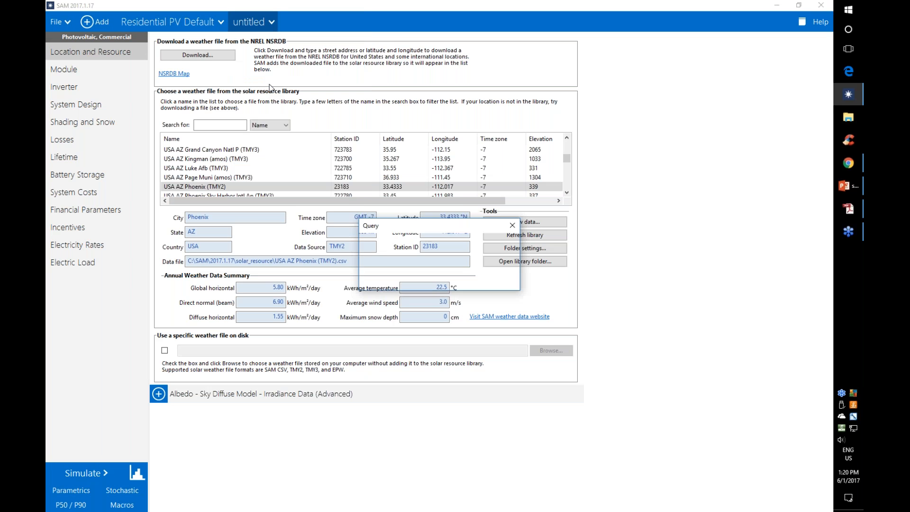
pyautogui.write('Commercial')
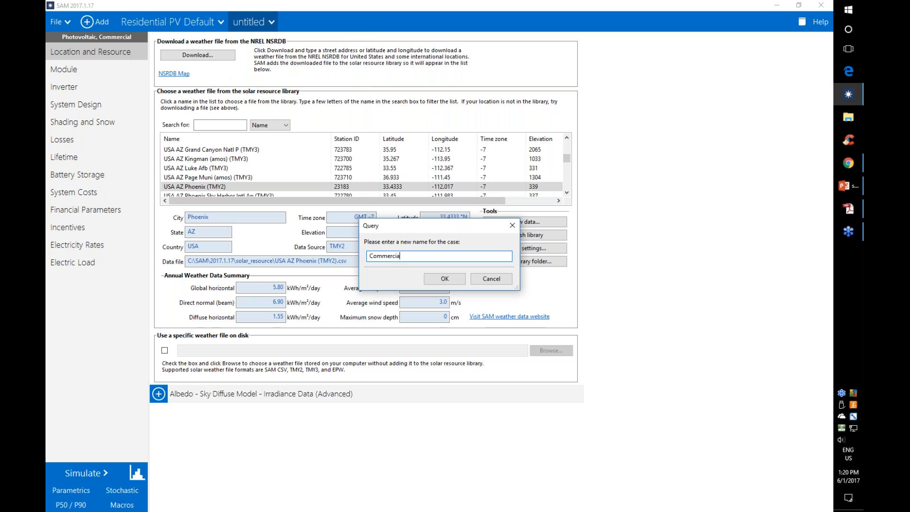
pyautogui.write(' PV Default')
pyautogui.click(457, 280)
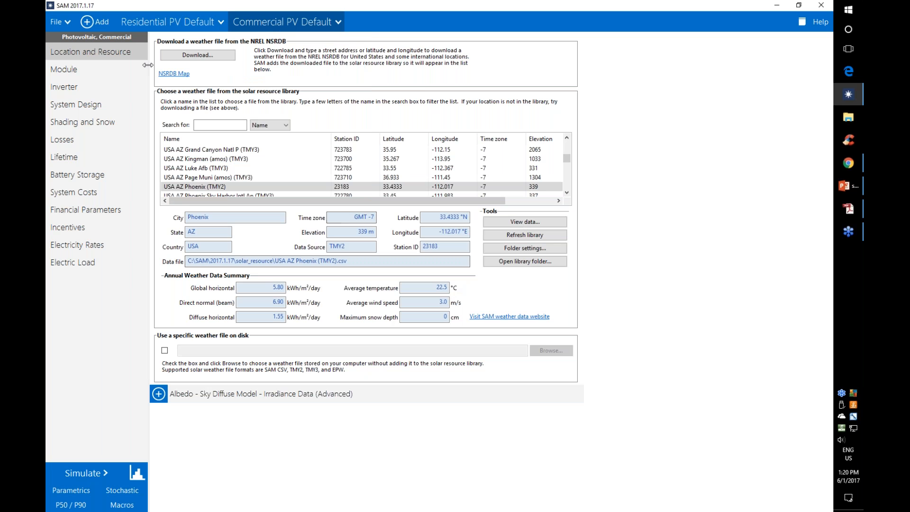
# - Review the commercial case's Electric Load inputs and the available load data modes
pyautogui.click(88, 264)
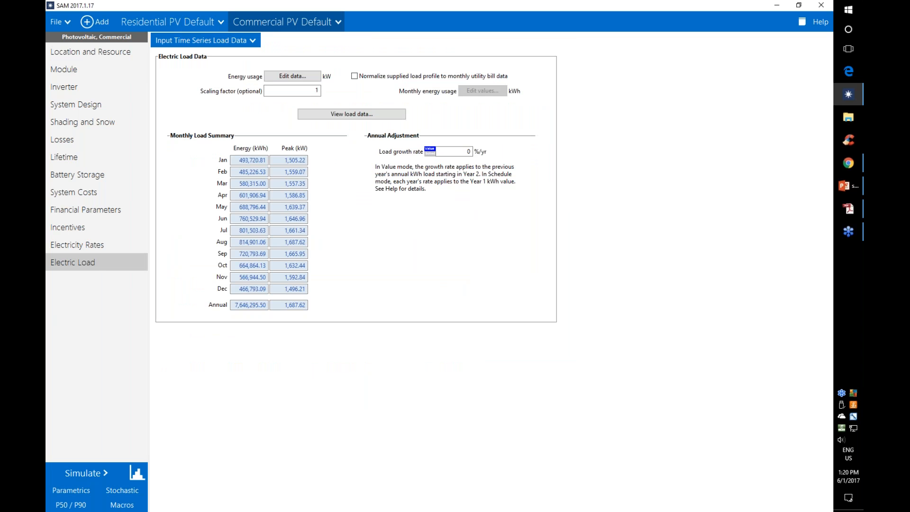
pyautogui.click(257, 42)
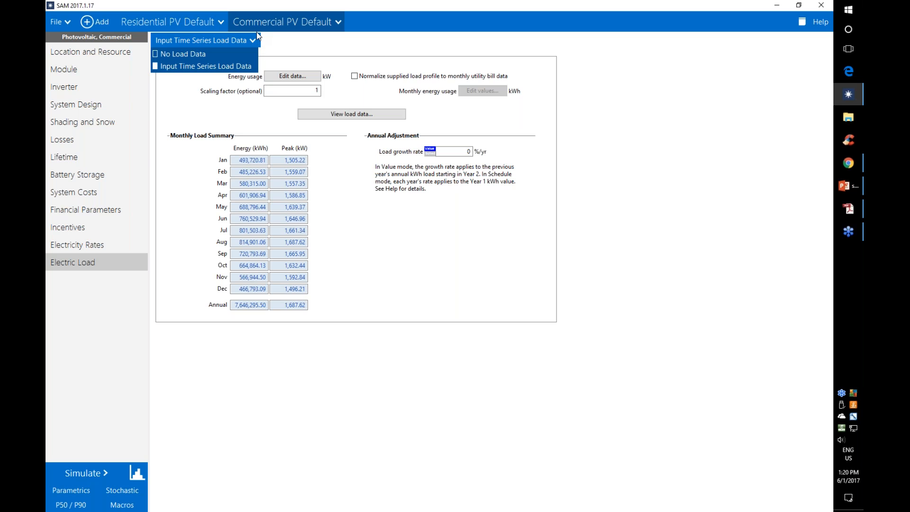
pyautogui.click(231, 496)
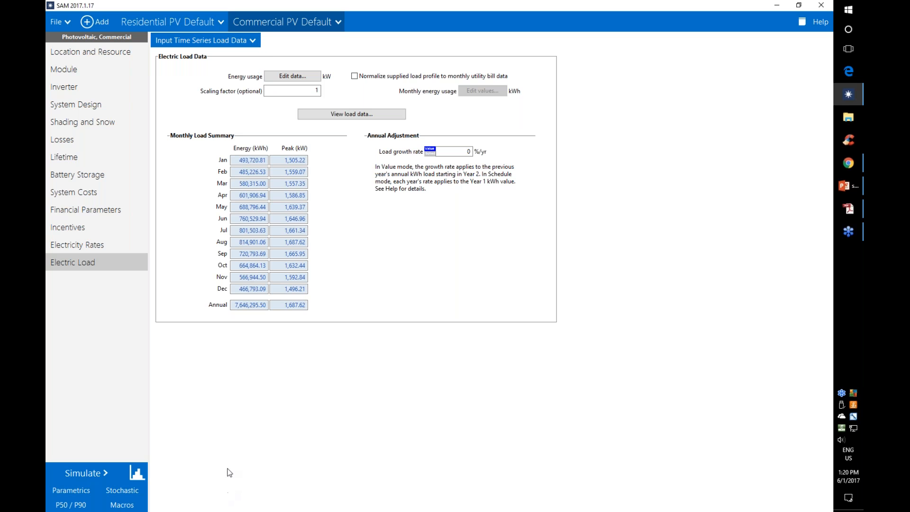
# - Open the Download Electric Load macro and set its commercial building type to PrimarySchool
pyautogui.click(121, 506)
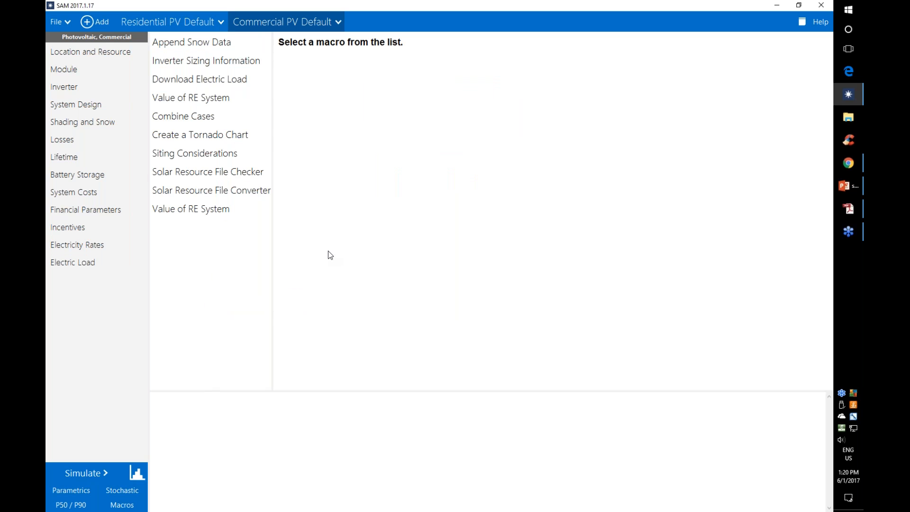
pyautogui.click(225, 83)
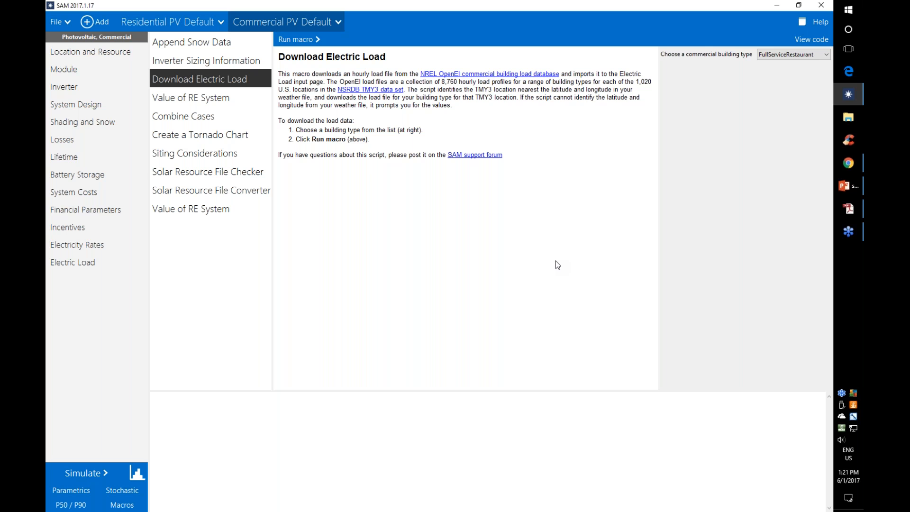
pyautogui.click(825, 55)
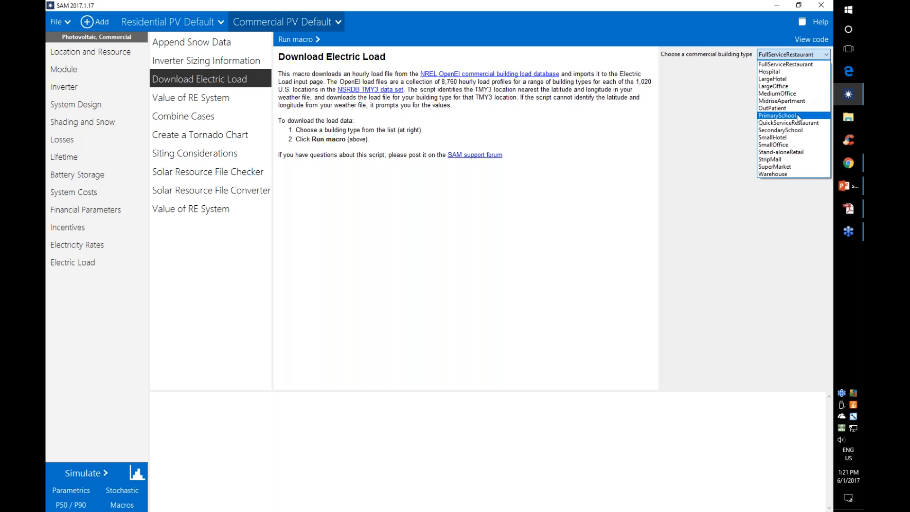
pyautogui.click(807, 115)
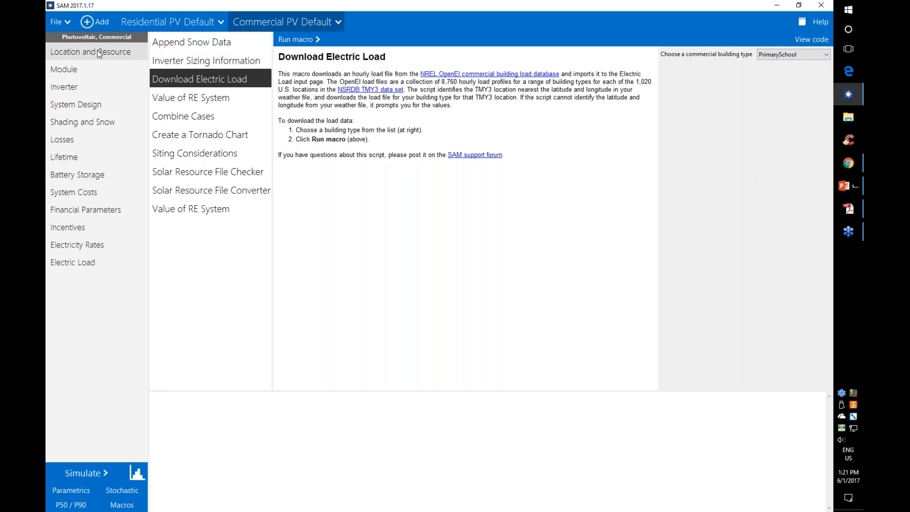
# - Check the commercial case's weather file location and run the macro to import the primary school load data
pyautogui.click(71, 55)
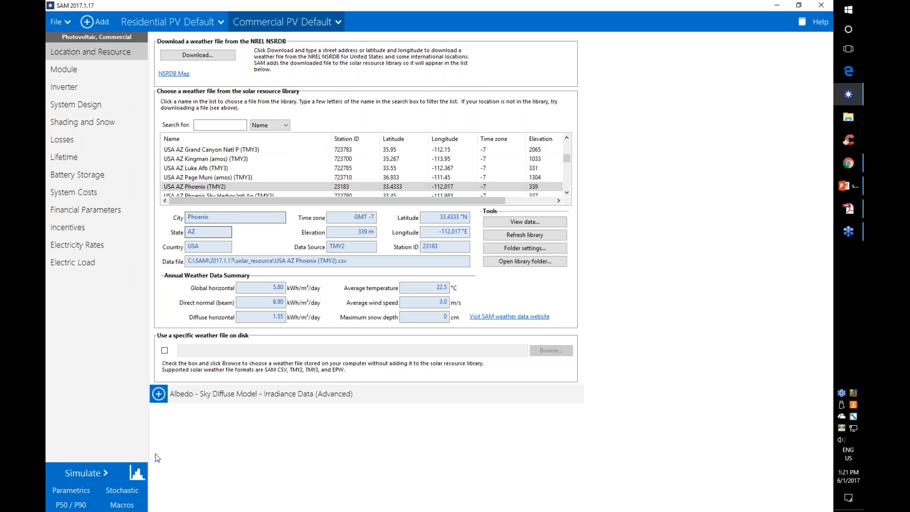
pyautogui.click(117, 506)
pyautogui.click(296, 39)
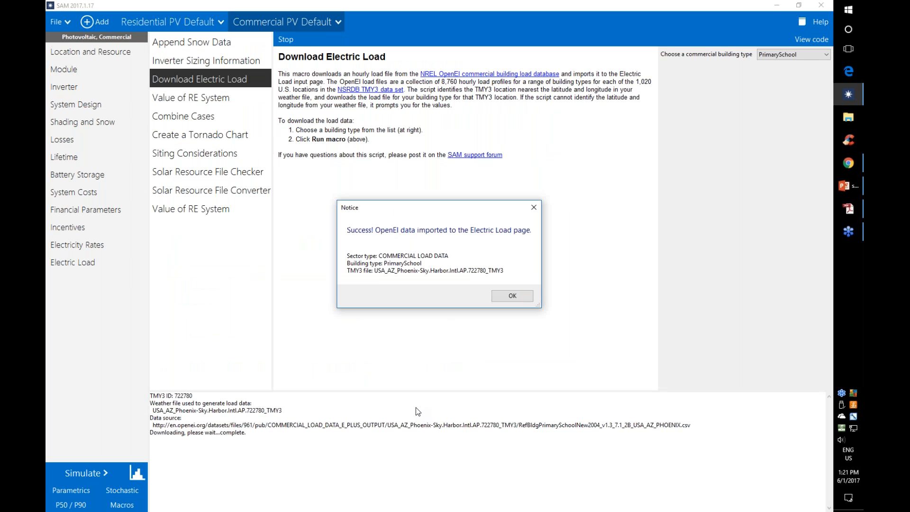
pyautogui.click(507, 299)
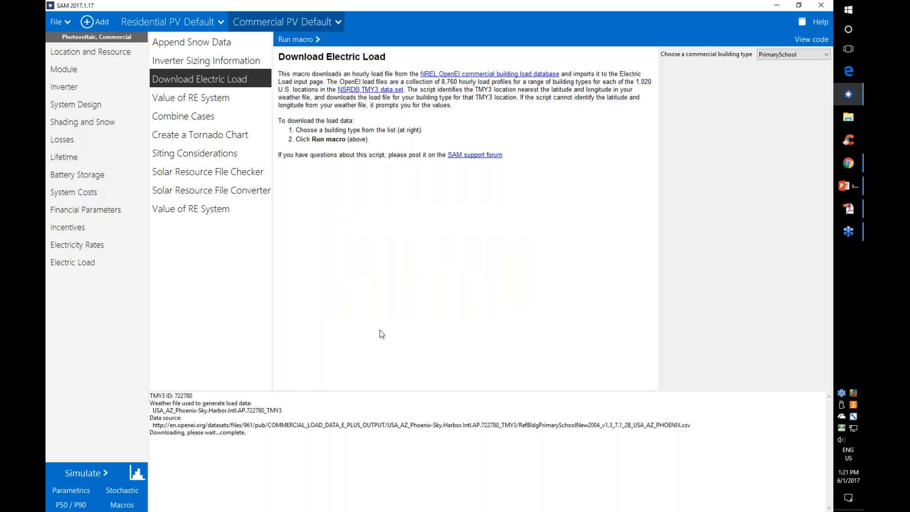
# - Inspect the imported monthly load summary and hourly load values, and return to the Download Electric Load macro
pyautogui.click(73, 262)
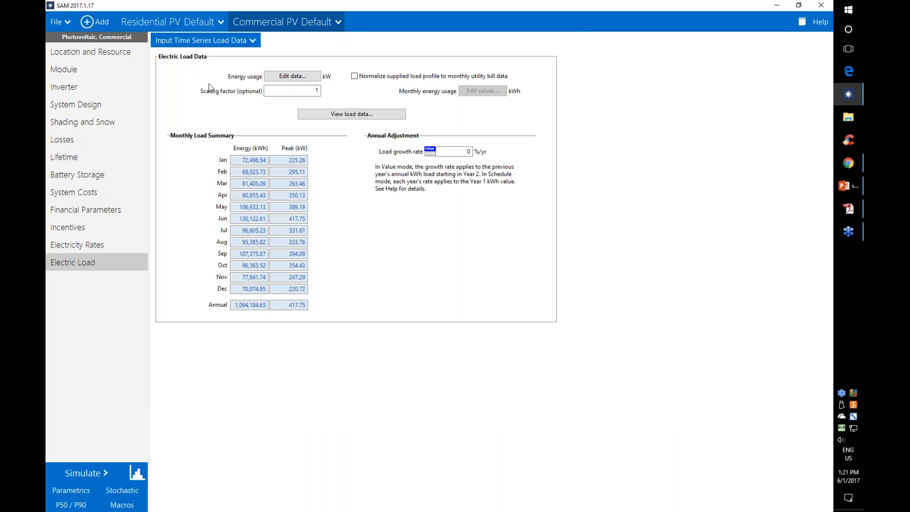
pyautogui.click(298, 76)
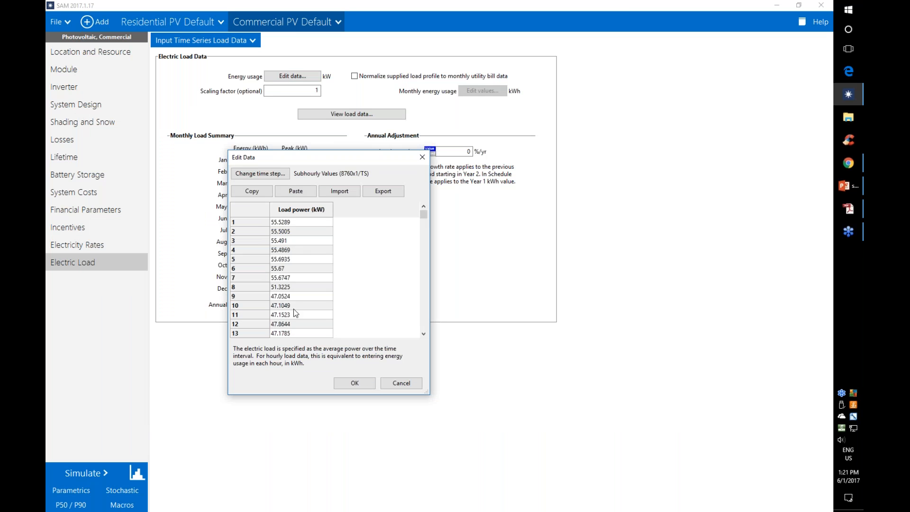
pyautogui.click(389, 385)
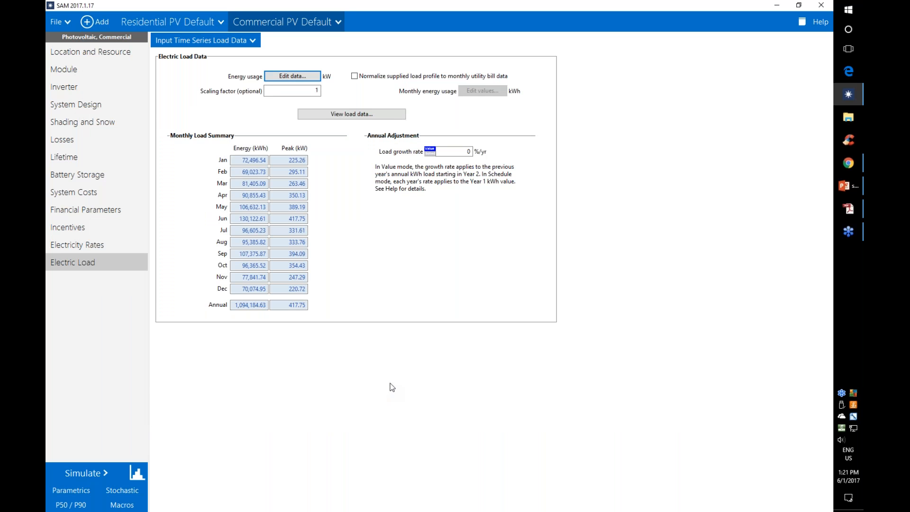
pyautogui.click(116, 506)
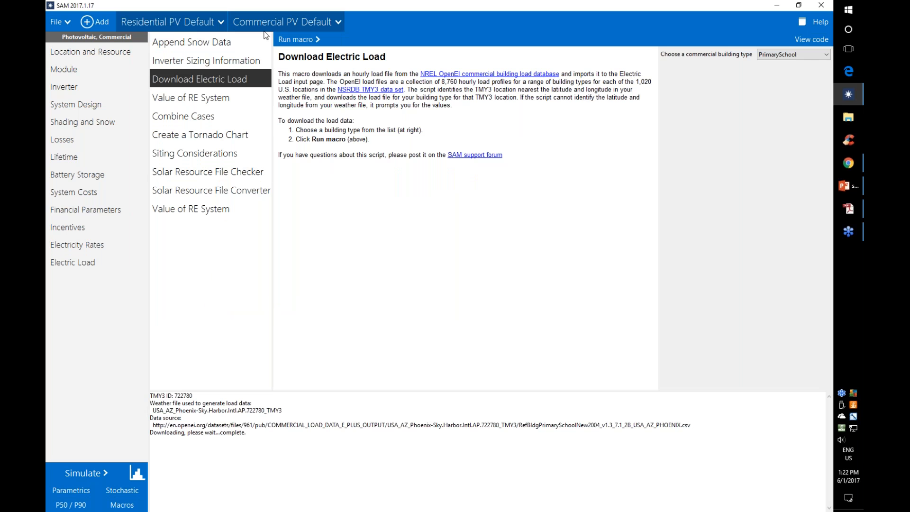
# - Examine the commercial case's Electricity Rates inputs, including the rate description, applicability and energy charge schedules
pyautogui.click(847, 186)
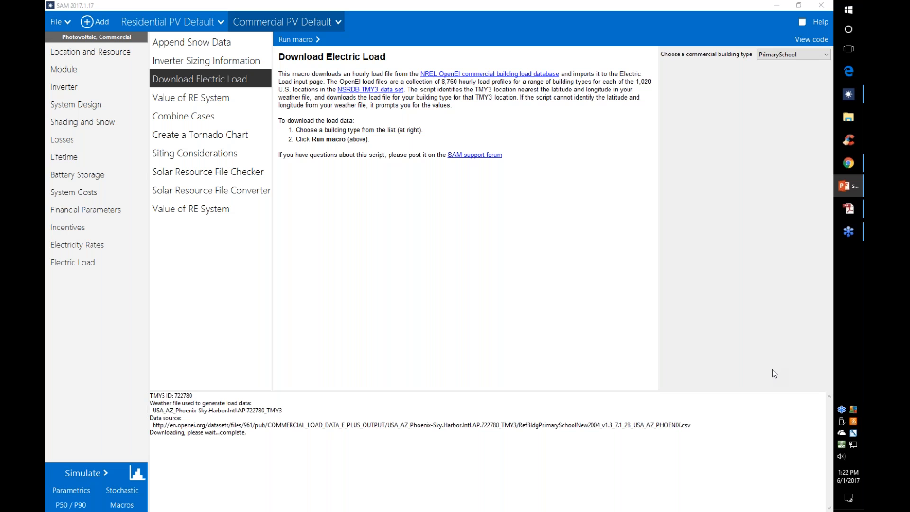
pyautogui.click(76, 246)
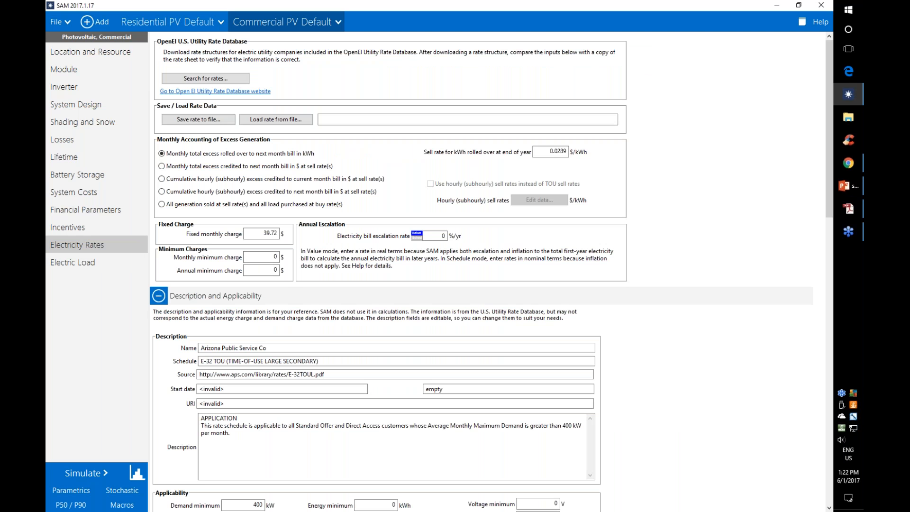
pyautogui.hotkey('alt', 'Tab')
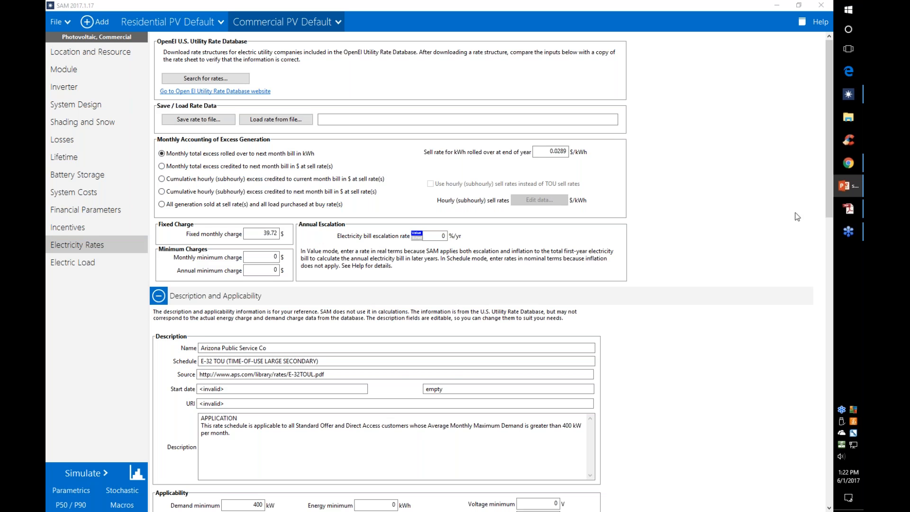
pyautogui.scroll(-1, 823, 232)
pyautogui.scroll(-15, 822, 229)
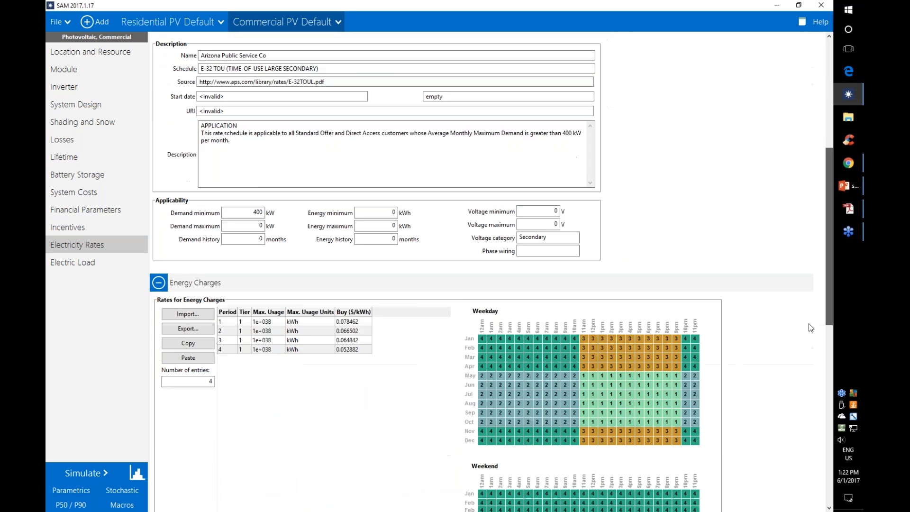
pyautogui.scroll(20, 811, 423)
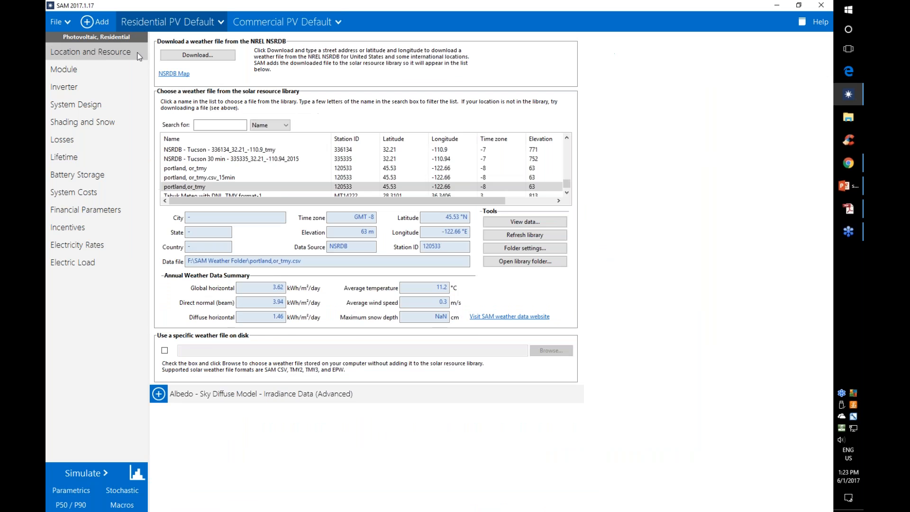
# - Show the residential case's Electricity Rates inputs with its fixed charge and energy charge schedule
pyautogui.click(77, 244)
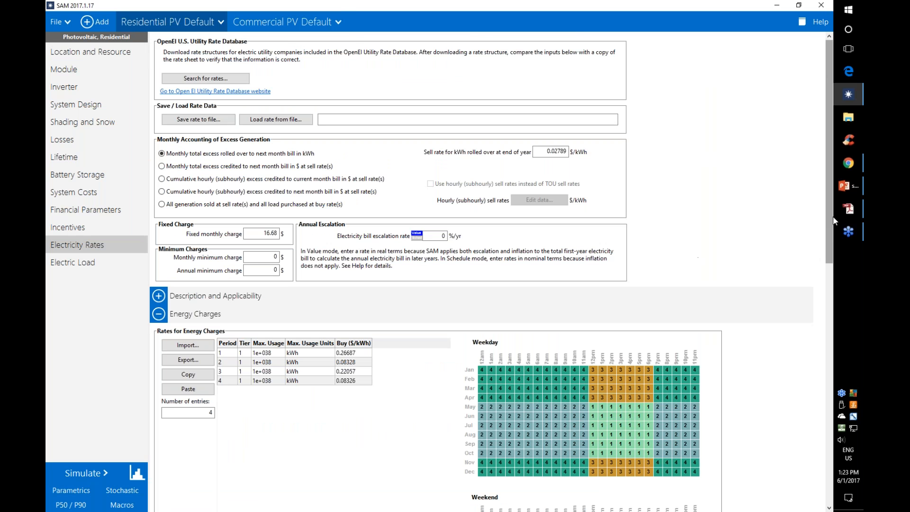
pyautogui.hotkey('alt', 'Tab')
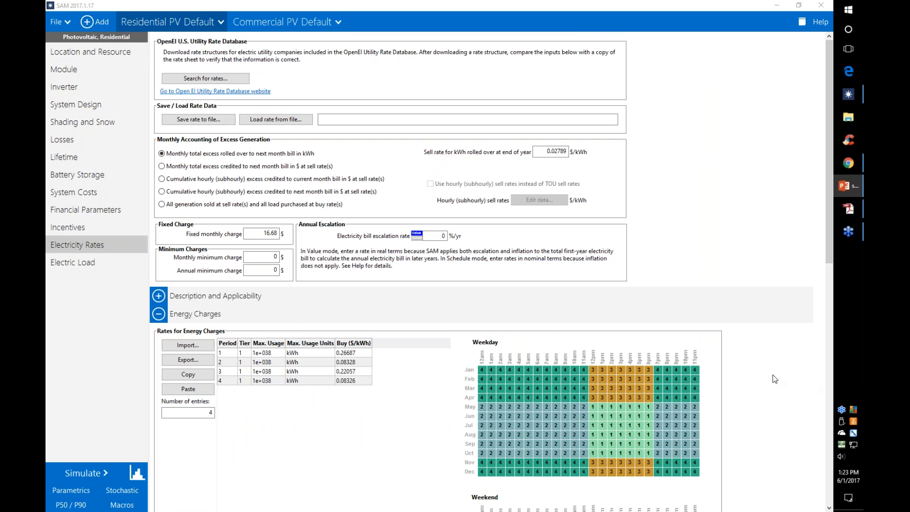
pyautogui.scroll(-1, 754, 202)
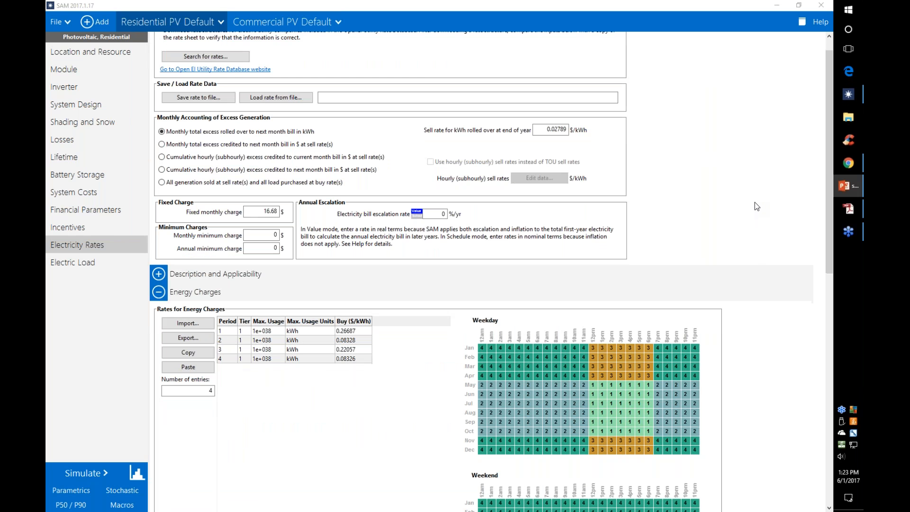
# - Read the APS ET-2 rate schedule PDF in Adobe Acrobat and return to the residential Electricity Rates inputs in SAM
pyautogui.click(850, 211)
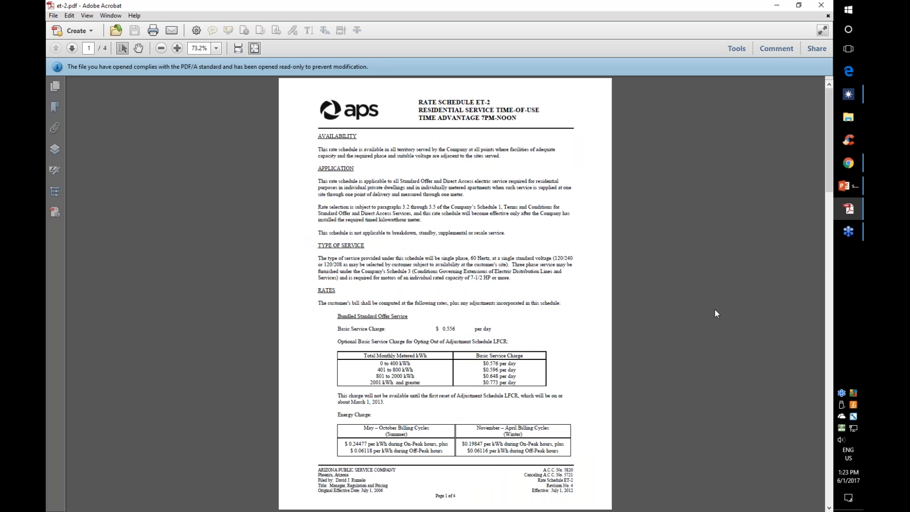
pyautogui.scroll(-2, 715, 313)
pyautogui.scroll(-2, 715, 313)
pyautogui.scroll(-1, 715, 309)
pyautogui.scroll(3, 714, 310)
pyautogui.click(854, 95)
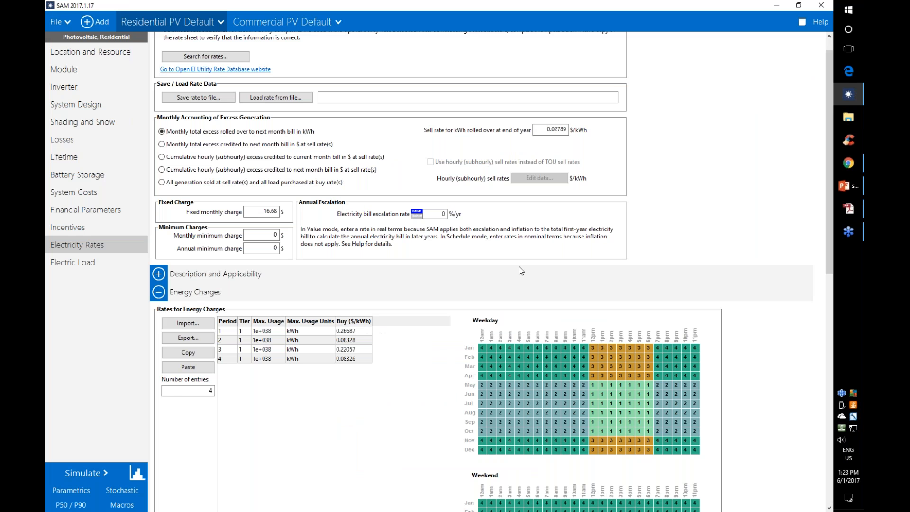
pyautogui.scroll(1, 519, 267)
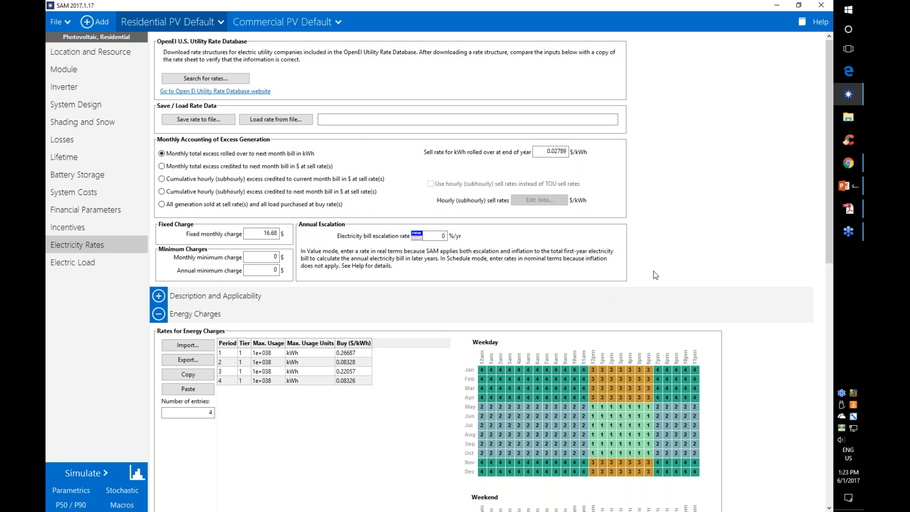
# - Compare the residential fixed monthly charge with the service and energy charges in the APS ET-2 PDF in Adobe Acrobat, and return to SAM
pyautogui.click(847, 214)
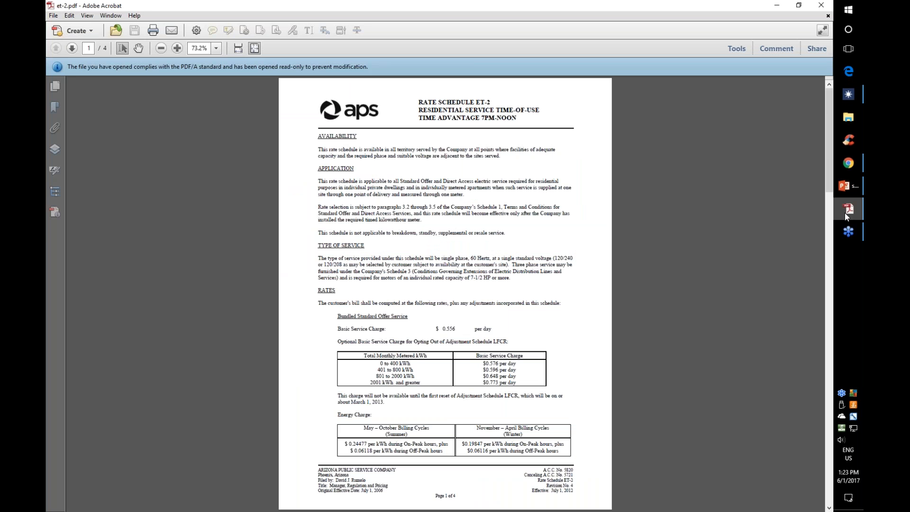
pyautogui.click(844, 213)
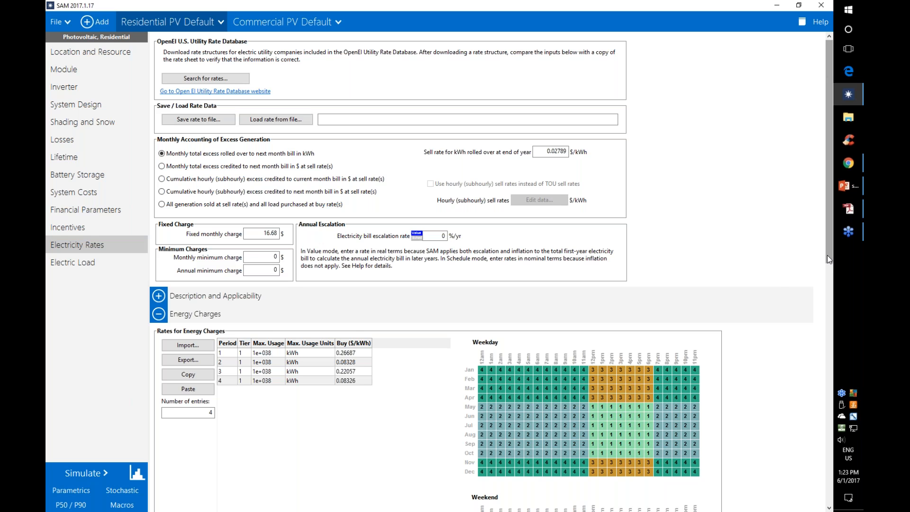
pyautogui.moveTo(826, 258)
pyautogui.mouseDown()
pyautogui.moveTo(819, 460)
pyautogui.moveTo(827, 251)
pyautogui.mouseUp()
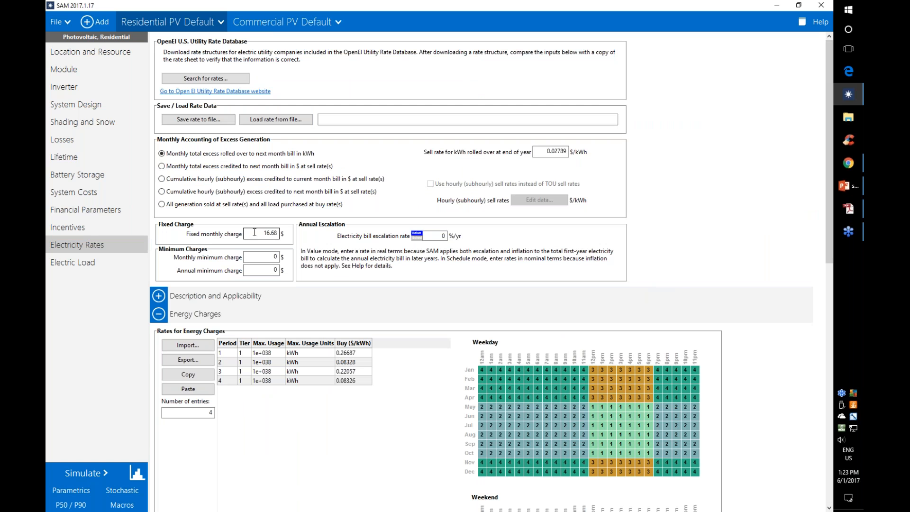
pyautogui.moveTo(254, 232); pyautogui.dragTo(298, 234)
pyautogui.click(848, 209)
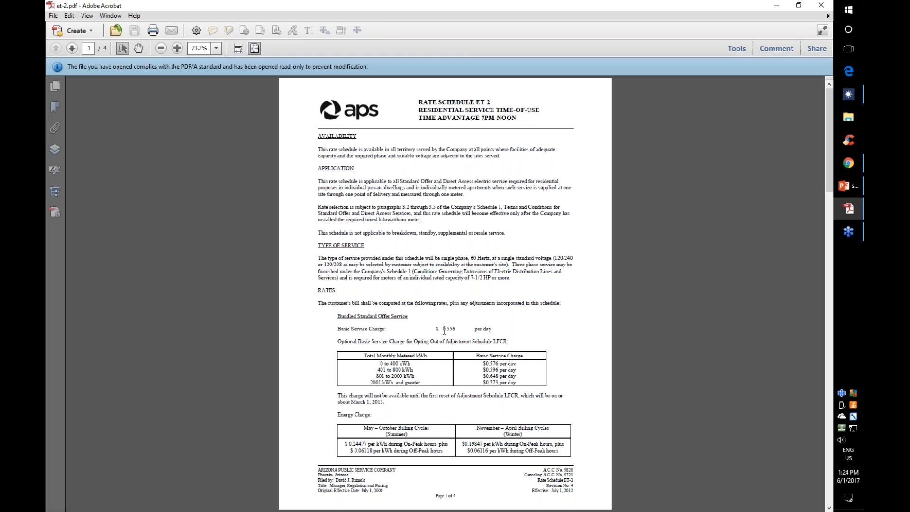
pyautogui.scroll(-5, 444, 328)
pyautogui.scroll(-6, 444, 328)
pyautogui.scroll(4, 443, 328)
pyautogui.scroll(4, 446, 331)
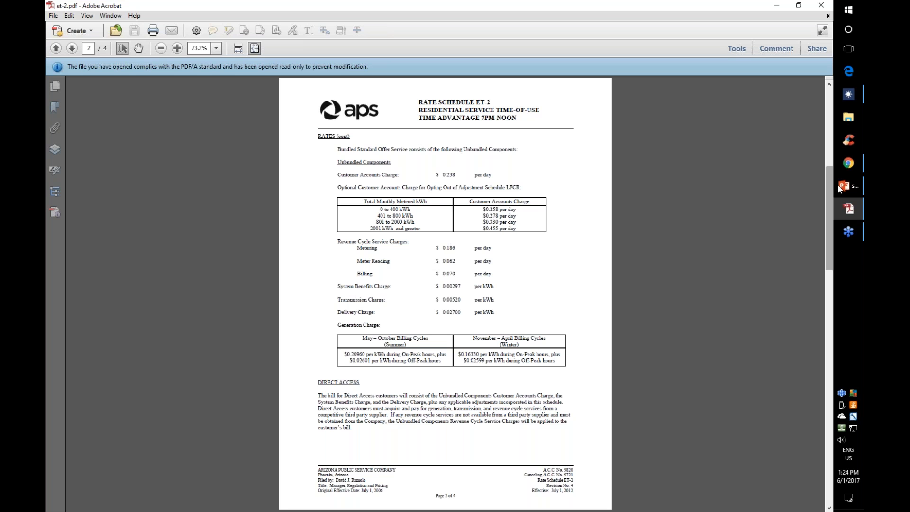
pyautogui.click(847, 95)
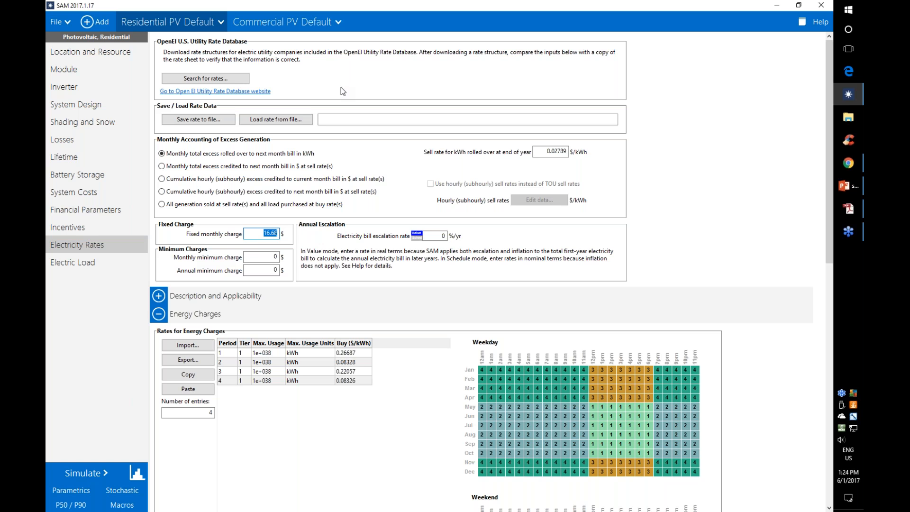
# - Search the OpenEI Utility Rate Database for utilities matching "pacific" and select Pacific Power (California)
pyautogui.click(232, 80)
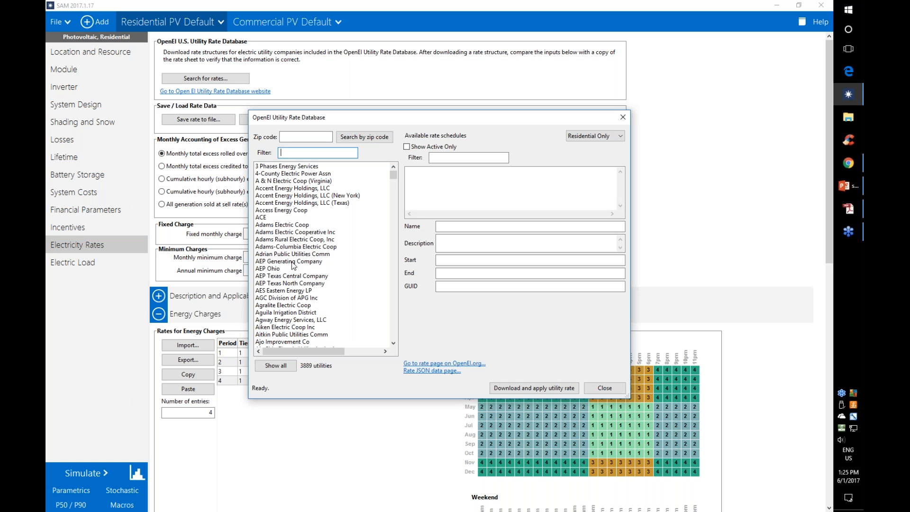
pyautogui.click(292, 263)
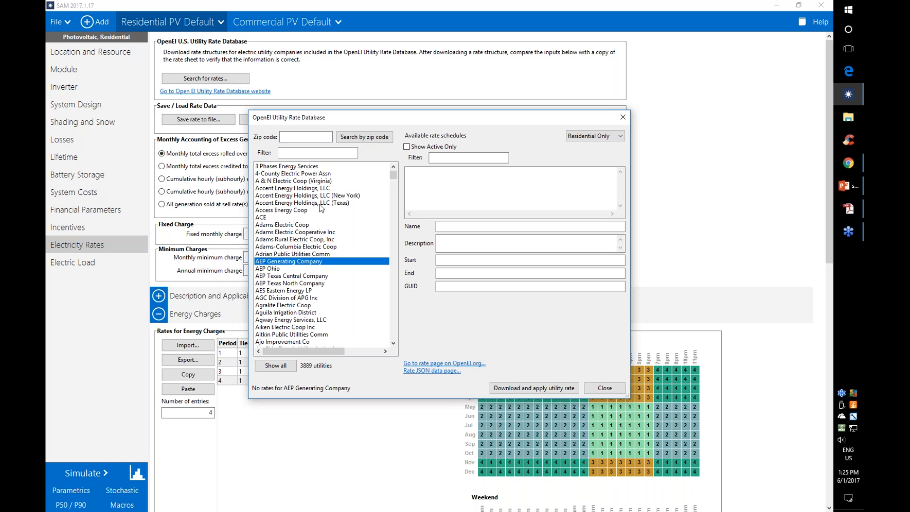
pyautogui.click(309, 137)
pyautogui.click(314, 151)
pyautogui.write('pacific')
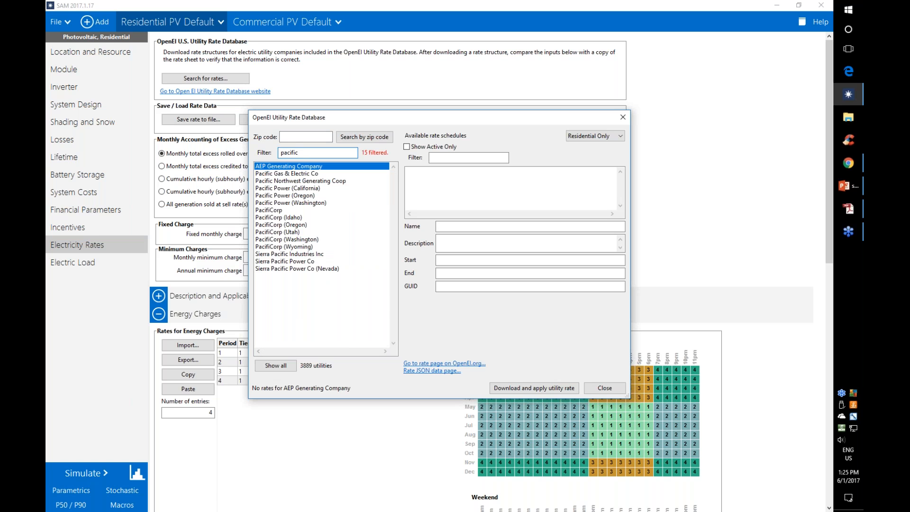
pyautogui.click(310, 188)
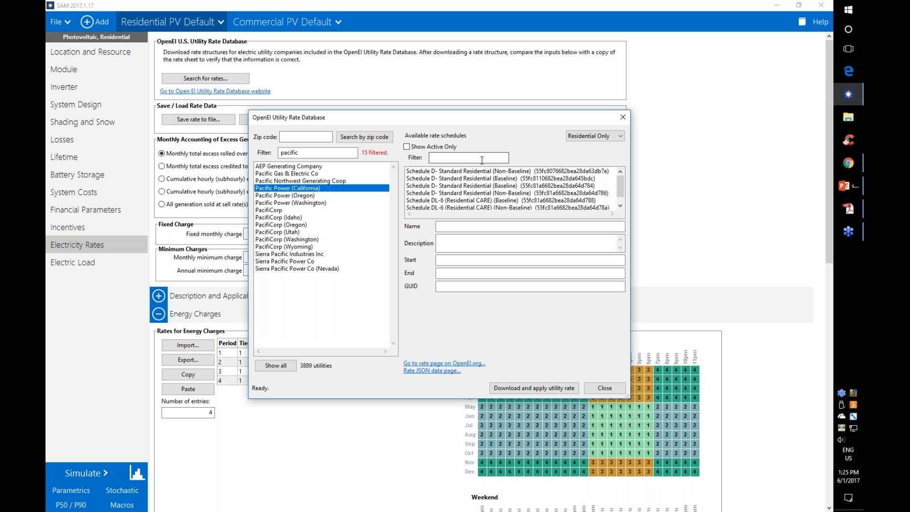
# - Browse the utility's available rate schedules as Commercial Only and All Schedules, and return to Residential Only
pyautogui.moveTo(621, 191); pyautogui.dragTo(619, 173)
pyautogui.click(610, 138)
pyautogui.click(606, 160)
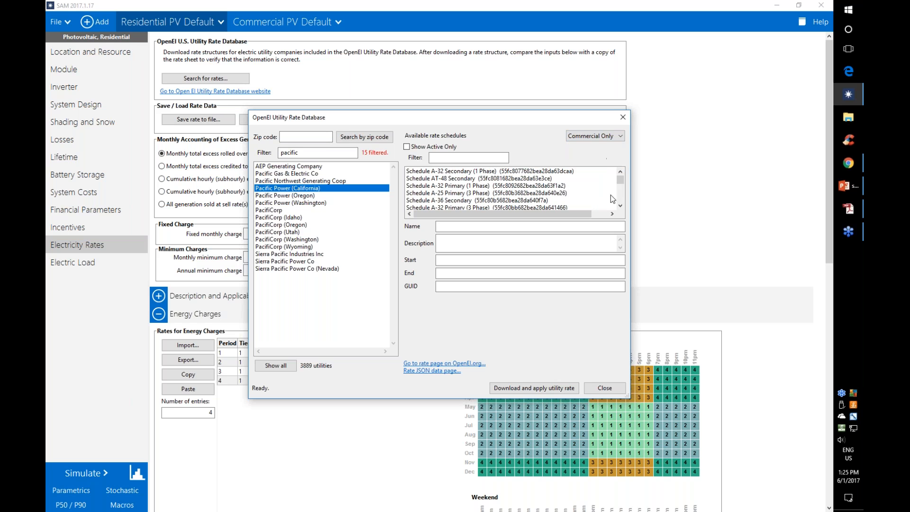
pyautogui.click(618, 136)
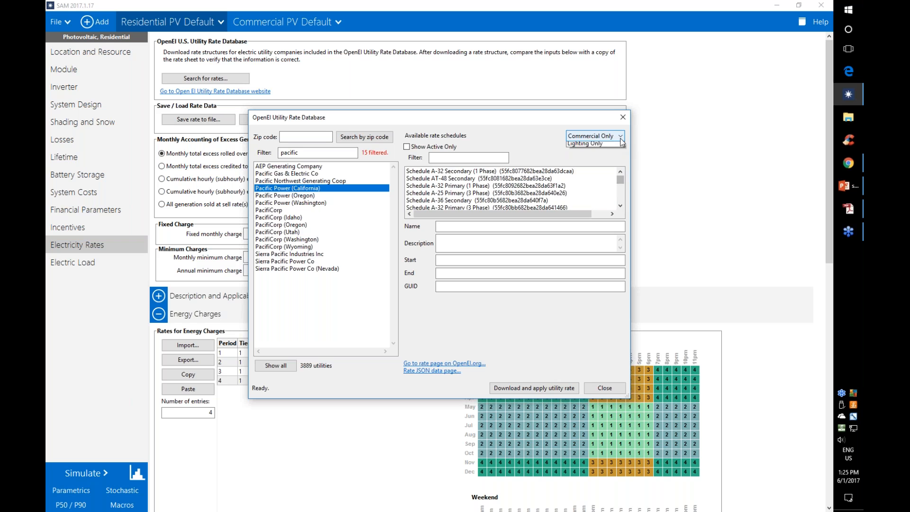
pyautogui.click(595, 146)
pyautogui.moveTo(620, 183)
pyautogui.mouseDown()
pyautogui.moveTo(620, 214)
pyautogui.moveTo(622, 170)
pyautogui.mouseUp()
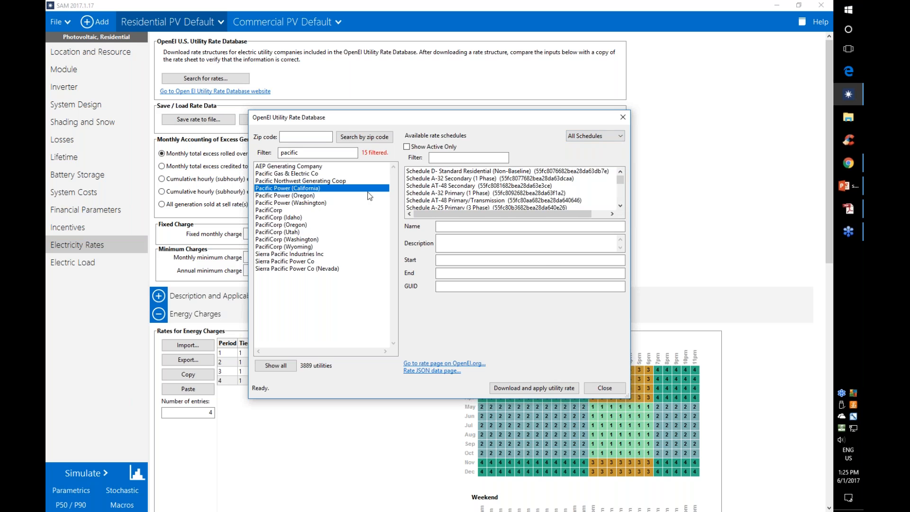
pyautogui.click(589, 137)
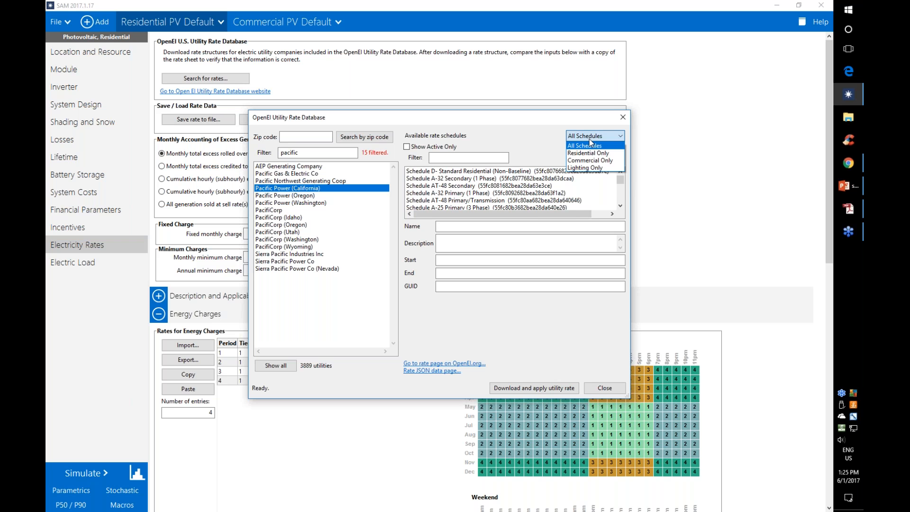
pyautogui.click(590, 153)
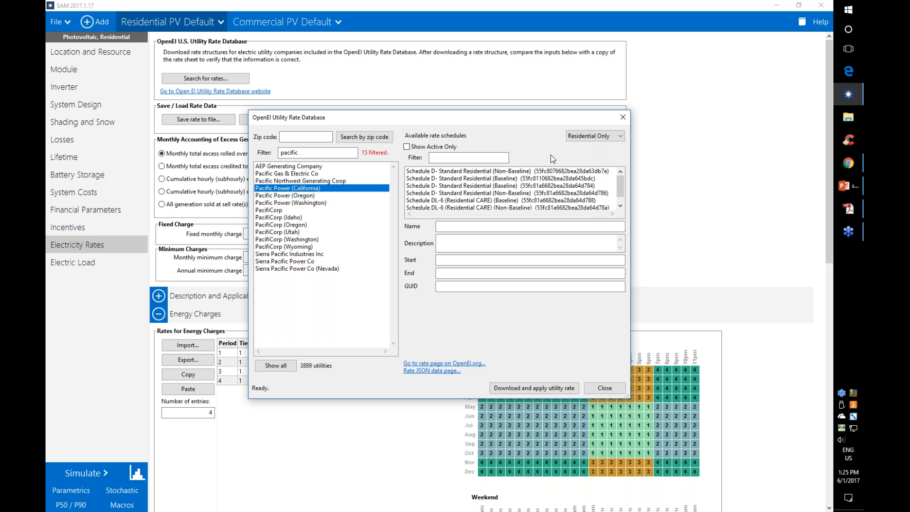
# - Limit the list to active rates and download and apply Schedule D- Standard Residential (Baseline) to the residential case
pyautogui.click(519, 186)
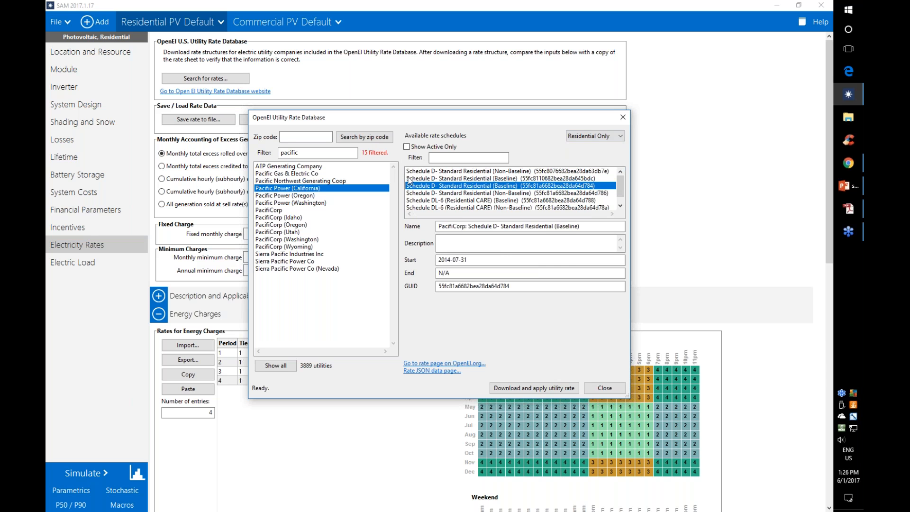
pyautogui.click(406, 146)
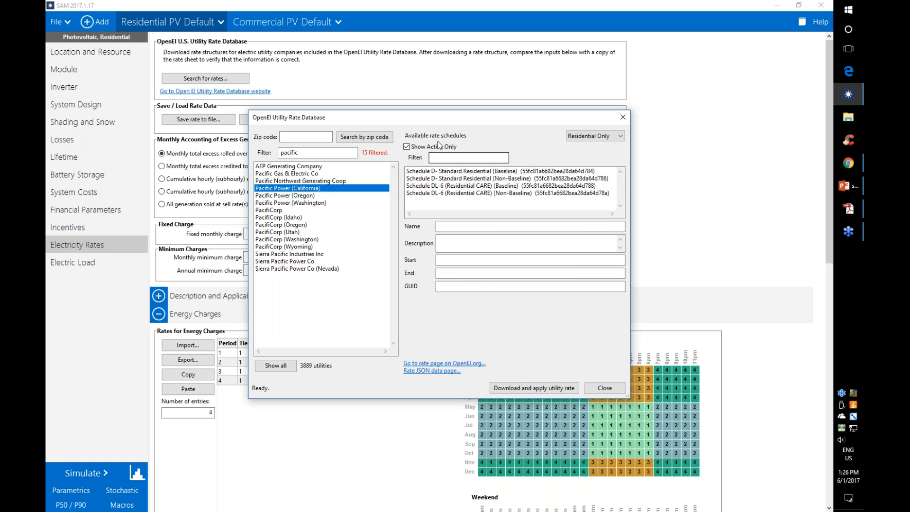
pyautogui.click(435, 159)
pyautogui.click(484, 172)
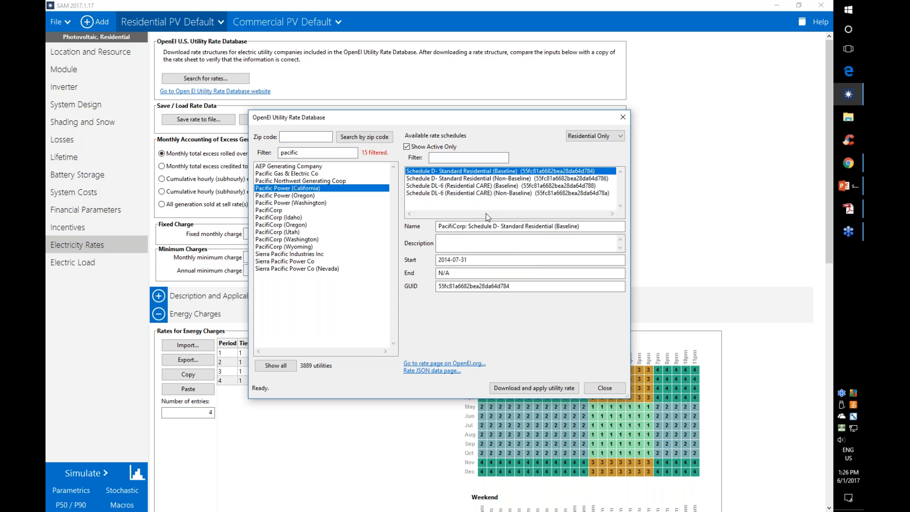
pyautogui.click(531, 388)
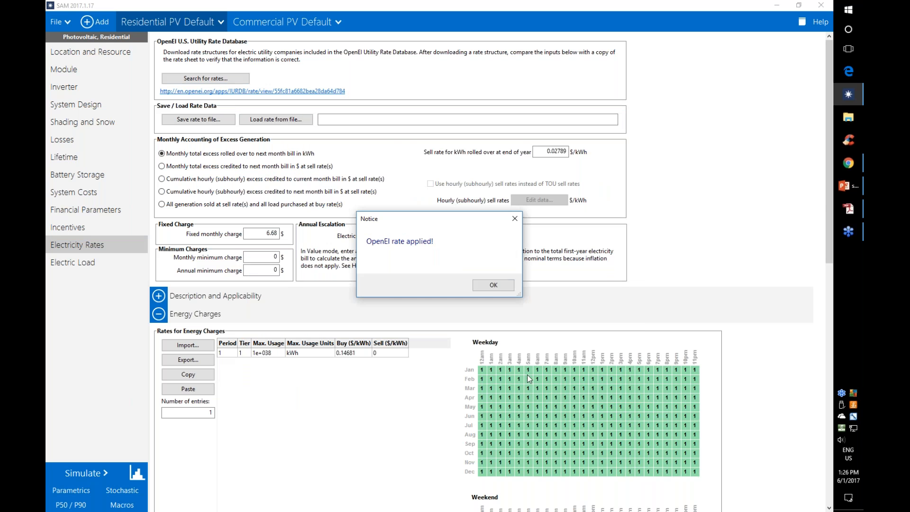
pyautogui.click(493, 285)
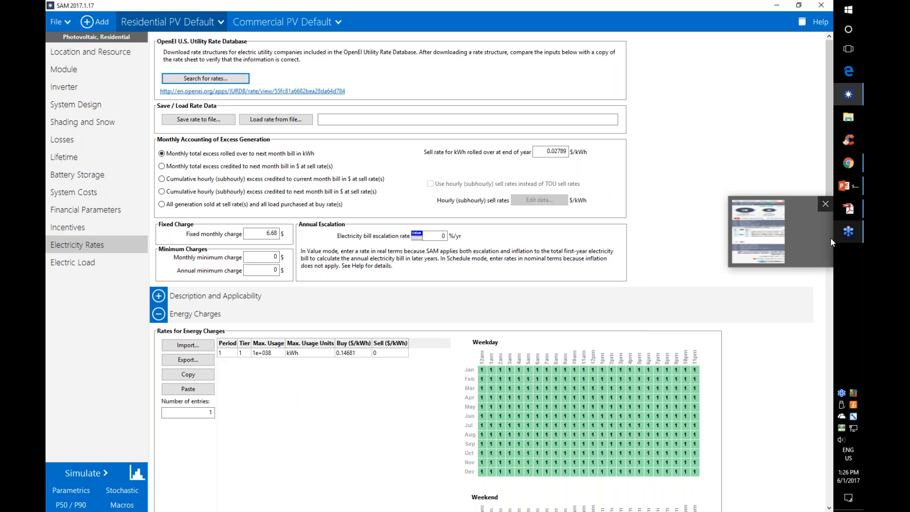
# - Review the downloaded rate's charges and its Description and Applicability details, including the source tariff document address
pyautogui.scroll(-1, 827, 120)
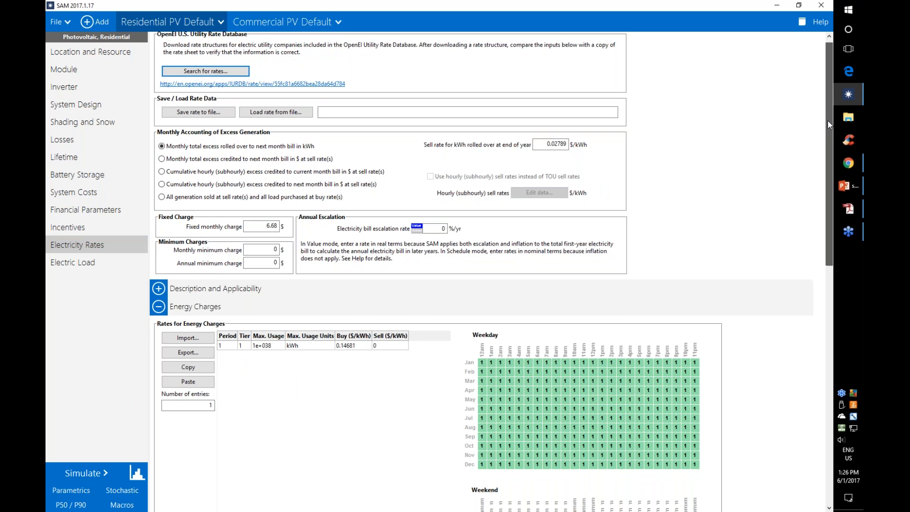
pyautogui.moveTo(827, 120); pyautogui.dragTo(842, 83)
pyautogui.click(848, 186)
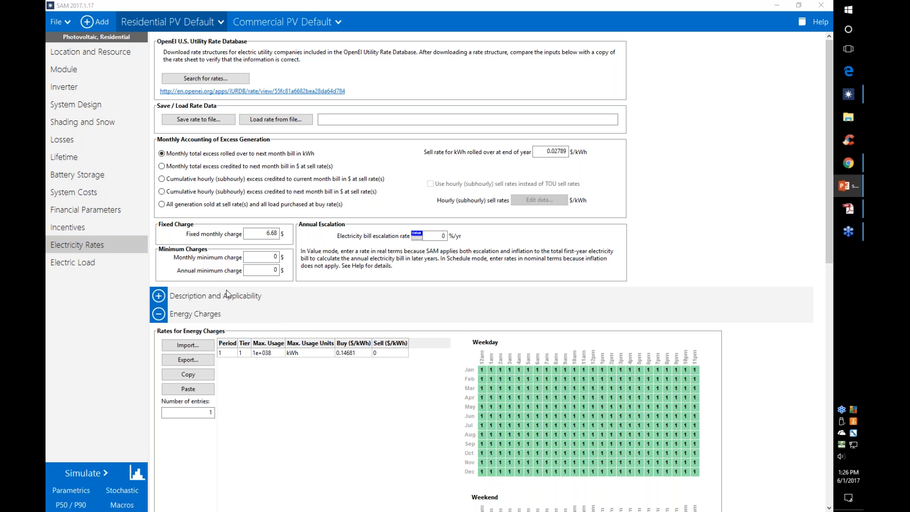
pyautogui.click(159, 301)
pyautogui.click(159, 297)
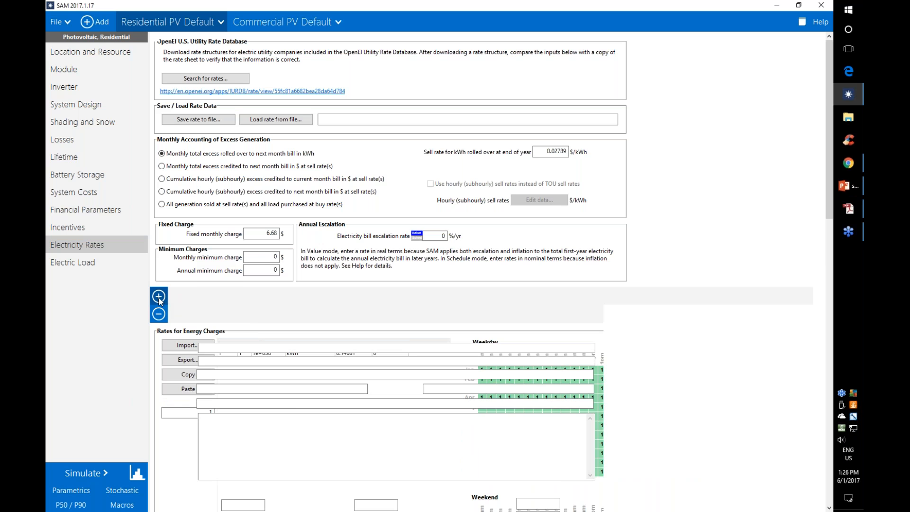
pyautogui.scroll(-1, 625, 353)
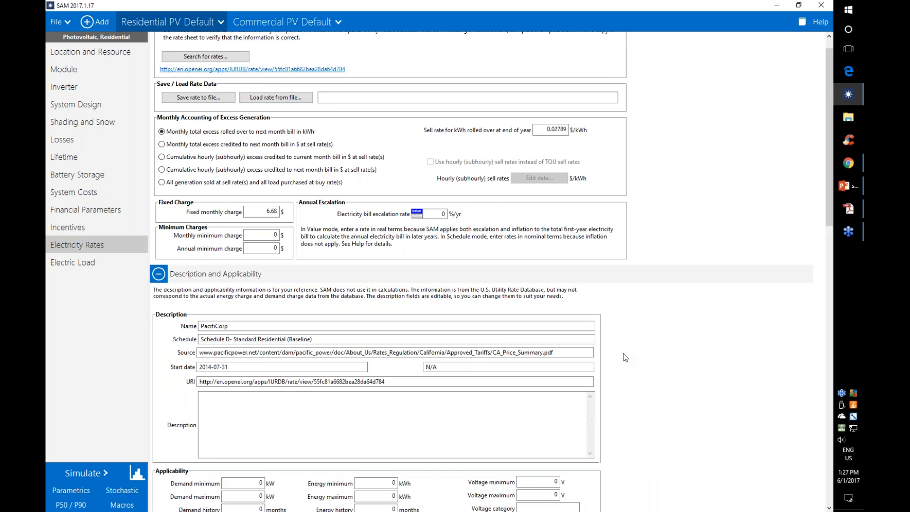
pyautogui.scroll(-3, 624, 357)
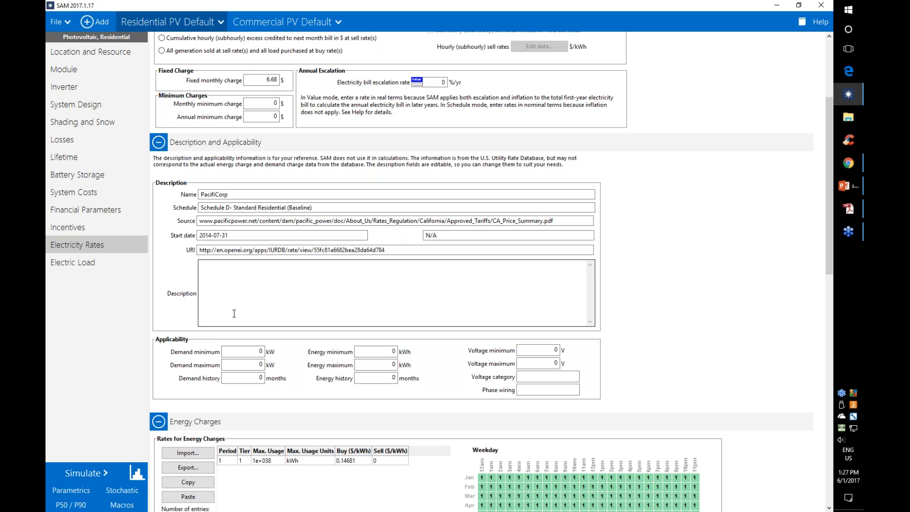
pyautogui.click(562, 220)
pyautogui.moveTo(561, 220); pyautogui.dragTo(198, 221)
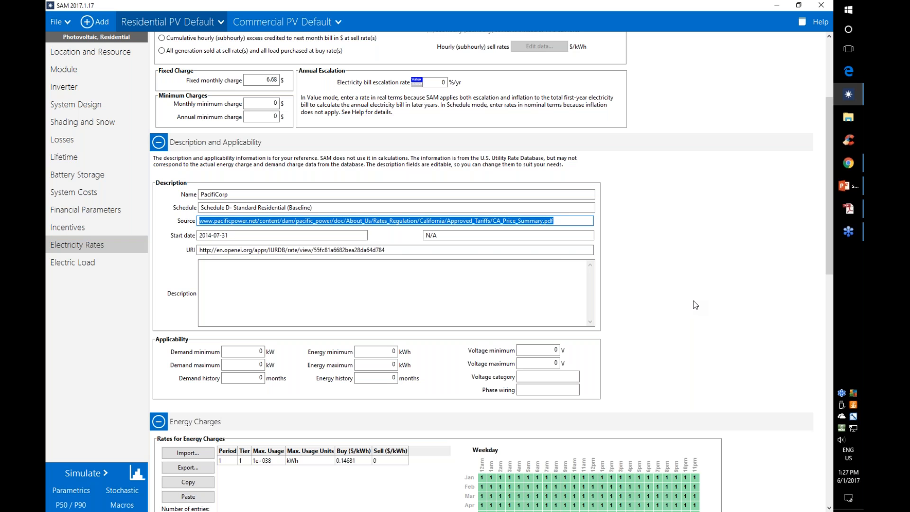
pyautogui.click(159, 142)
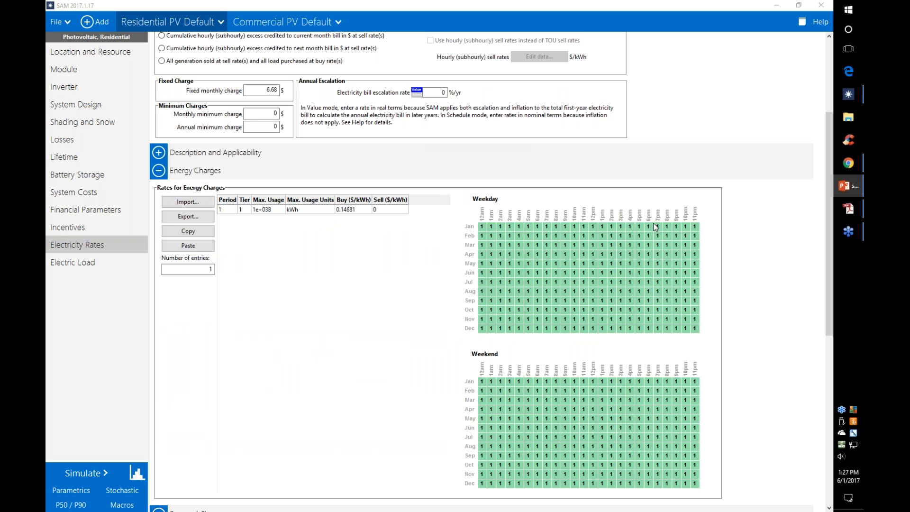
# - Read the Electricity Rates help topic on rate structure and the monthly accounting options for excess generation
pyautogui.moveTo(831, 313); pyautogui.dragTo(824, 184)
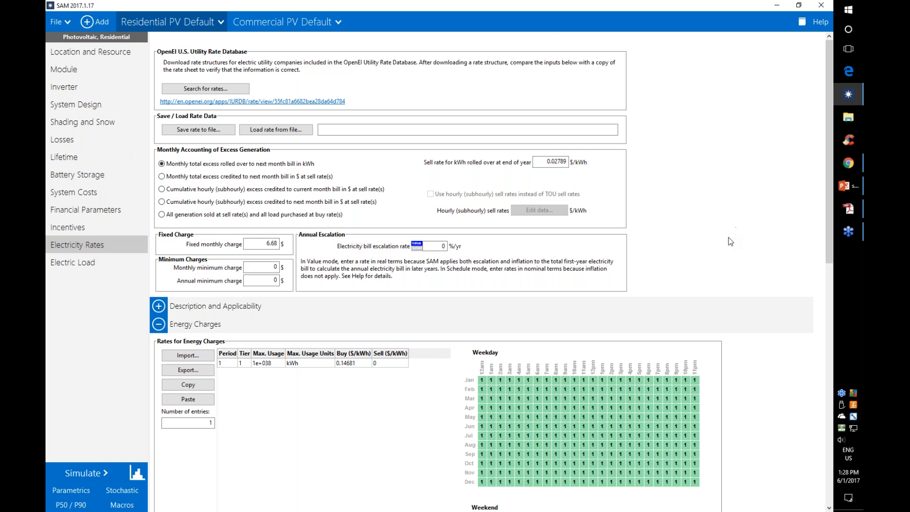
pyautogui.press('F1')
pyautogui.scroll(-10, 312, 227)
pyautogui.scroll(-15, 312, 227)
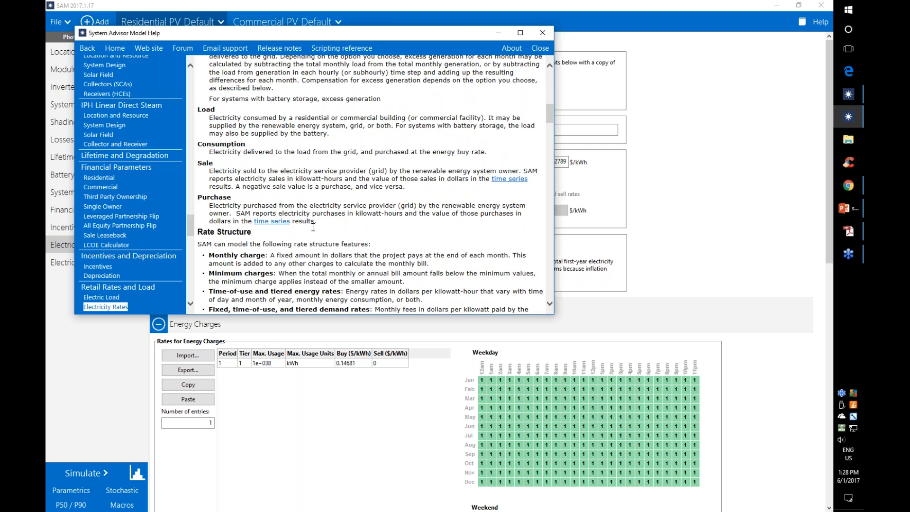
pyautogui.scroll(-10, 313, 226)
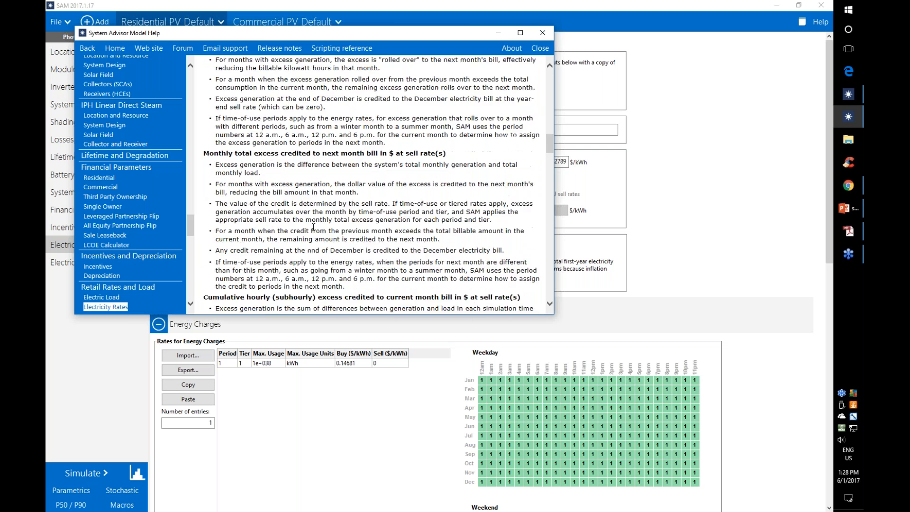
pyautogui.scroll(-1, 315, 227)
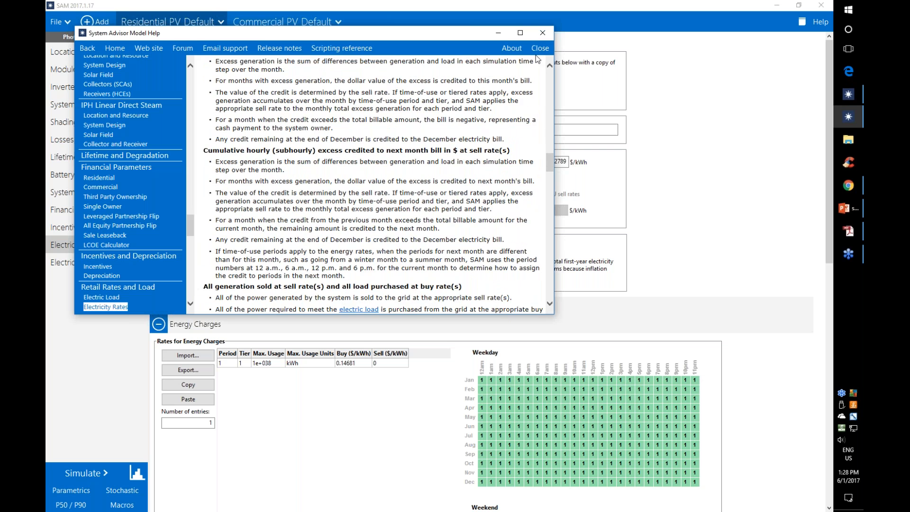
pyautogui.click(542, 32)
pyautogui.click(848, 186)
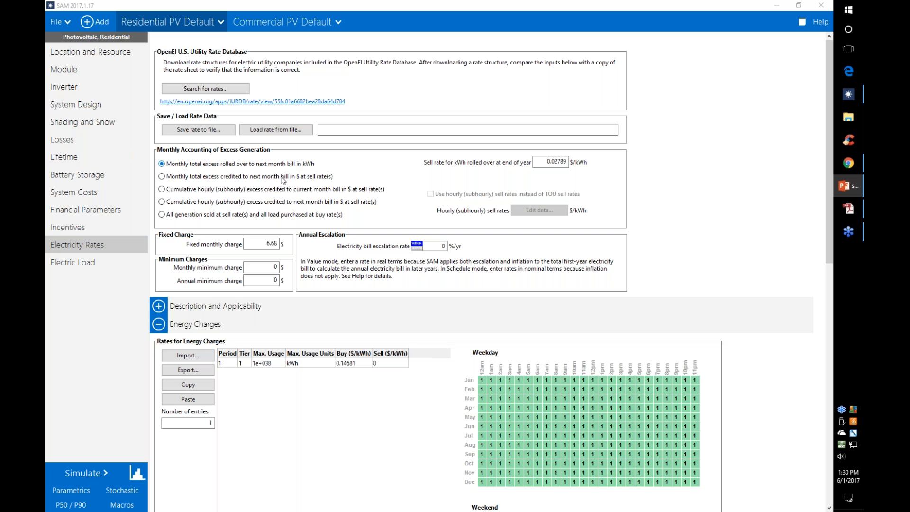
# - Simulate the residential case, tabulate the monthly excess generation kWh credits applied and earned, and clear those columns
pyautogui.click(75, 470)
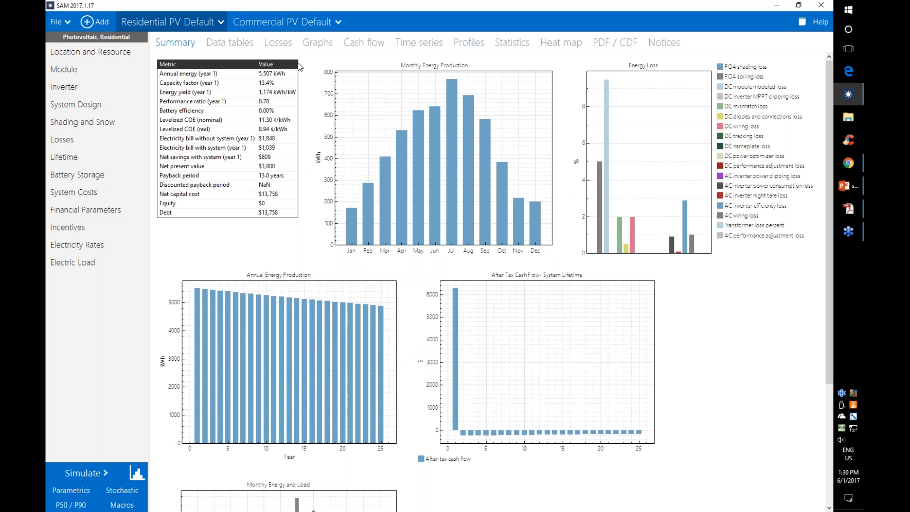
pyautogui.click(230, 43)
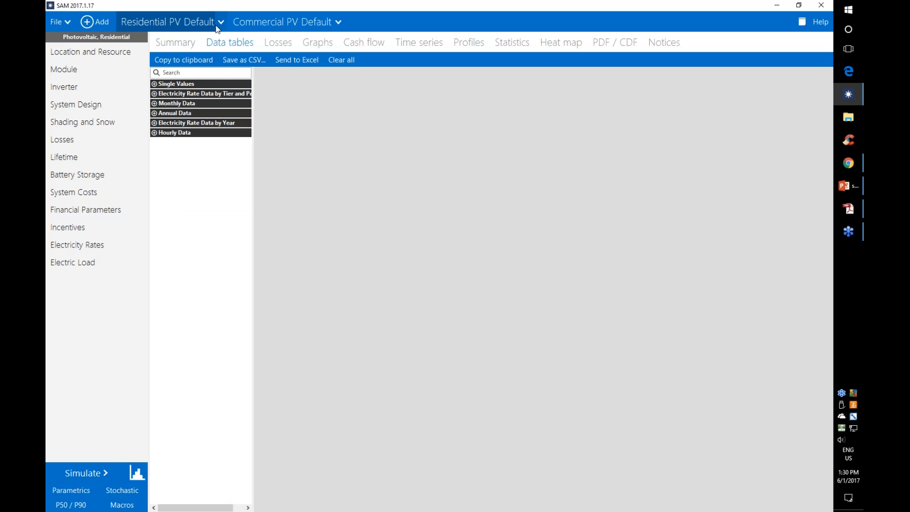
pyautogui.click(156, 104)
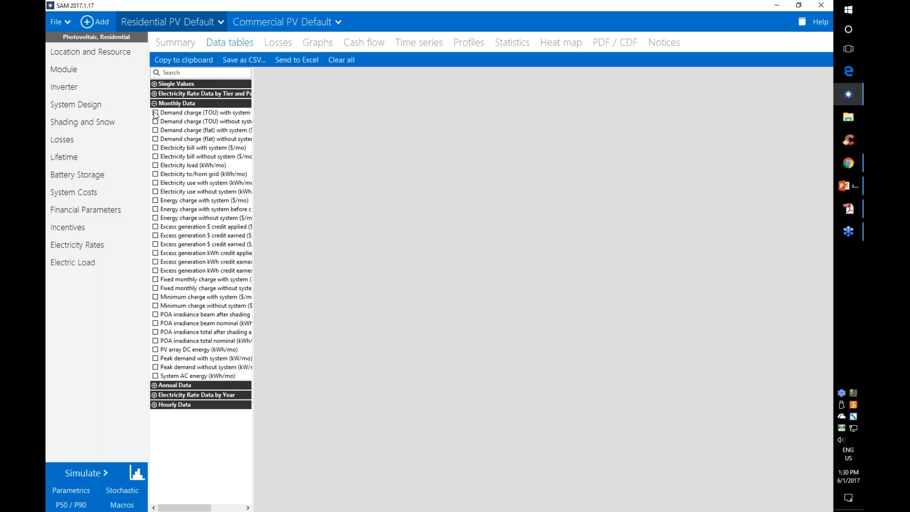
pyautogui.moveTo(254, 270); pyautogui.dragTo(271, 270)
pyautogui.click(156, 253)
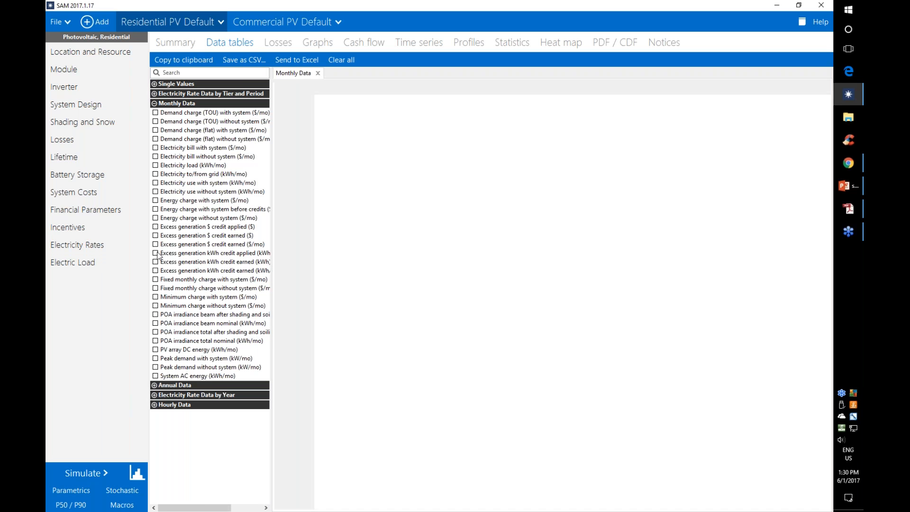
pyautogui.click(156, 261)
pyautogui.click(155, 270)
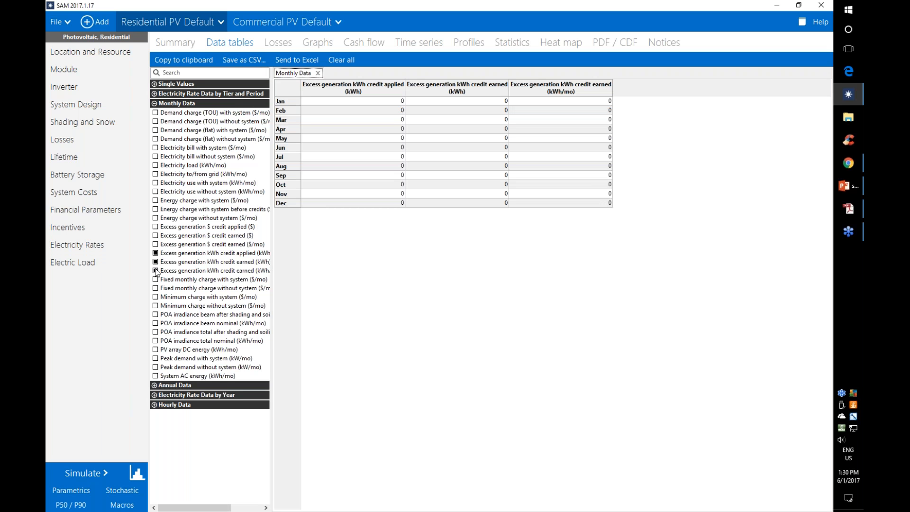
pyautogui.click(156, 271)
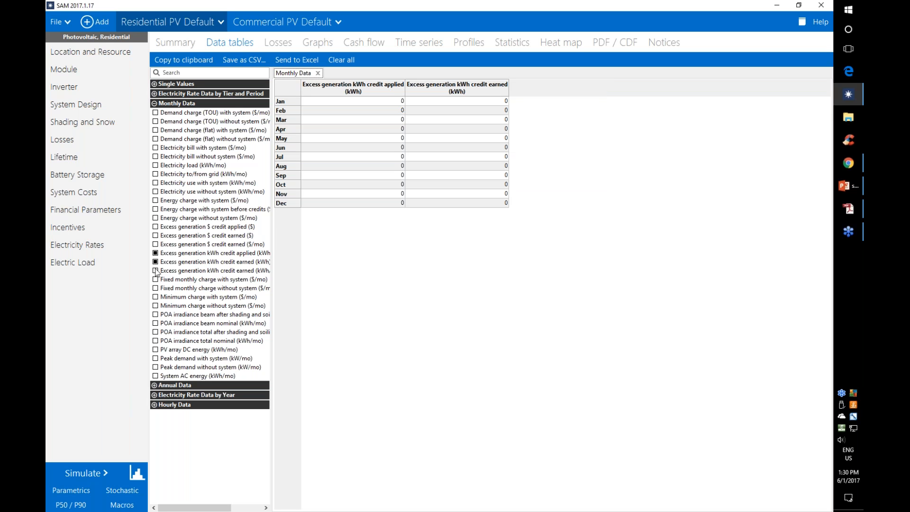
pyautogui.click(155, 261)
pyautogui.click(156, 253)
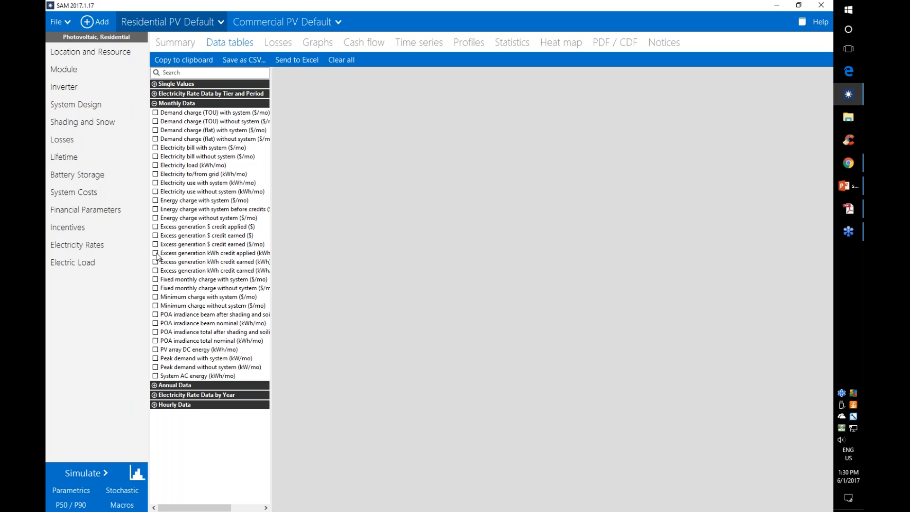
# - Set the accounting of excess generation to monthly total excess credited to next month bill in $ and rerun the simulation
pyautogui.click(109, 244)
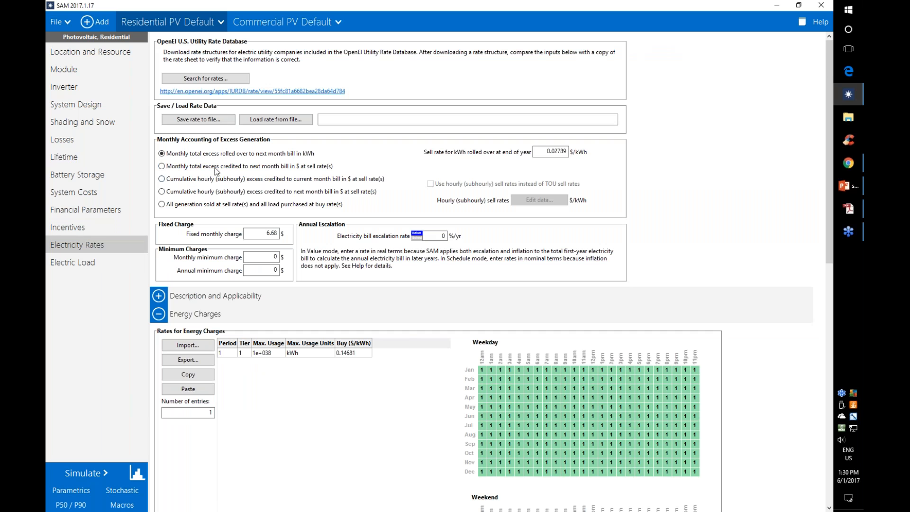
pyautogui.click(161, 166)
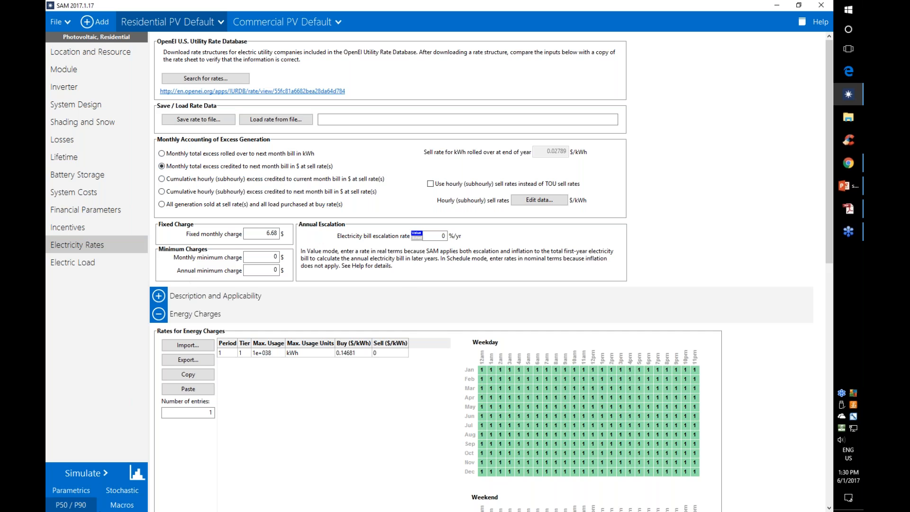
pyautogui.click(138, 475)
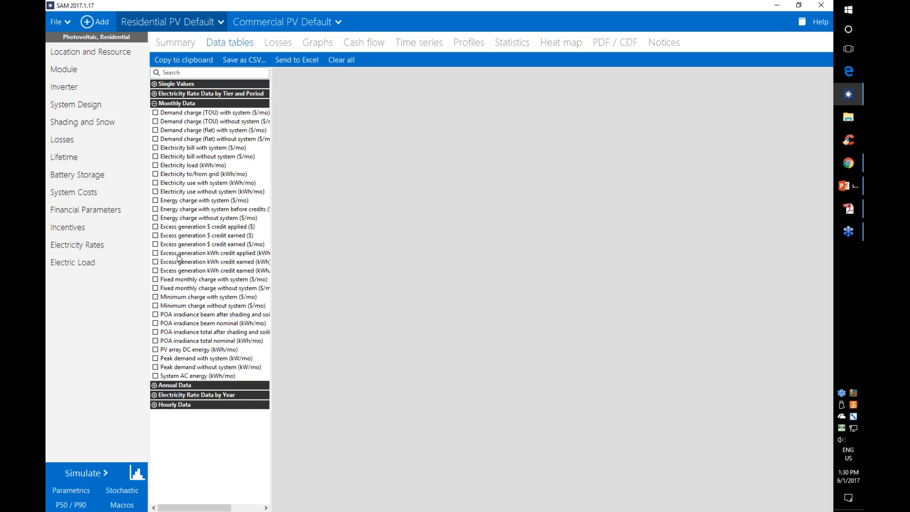
# - Tabulate the monthly excess generation $ credits applied and earned, and remove them from the table after checking
pyautogui.click(156, 227)
pyautogui.click(155, 235)
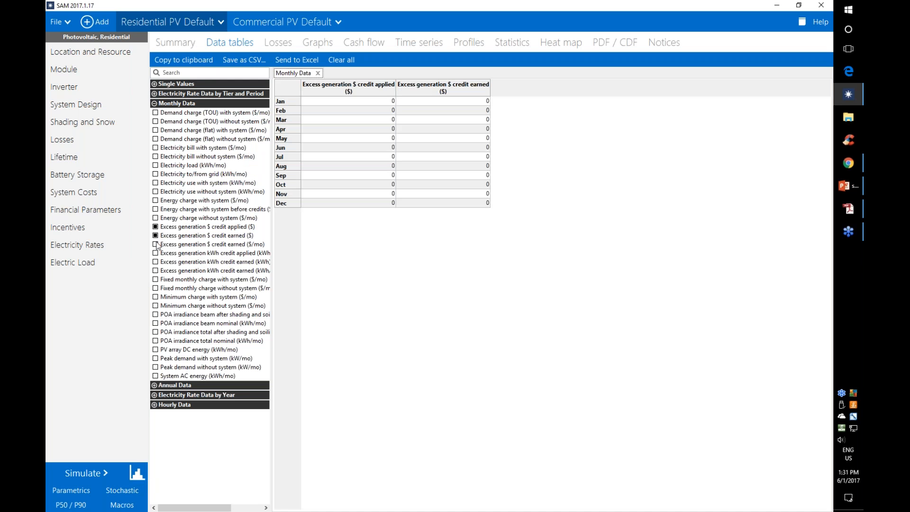
pyautogui.click(157, 244)
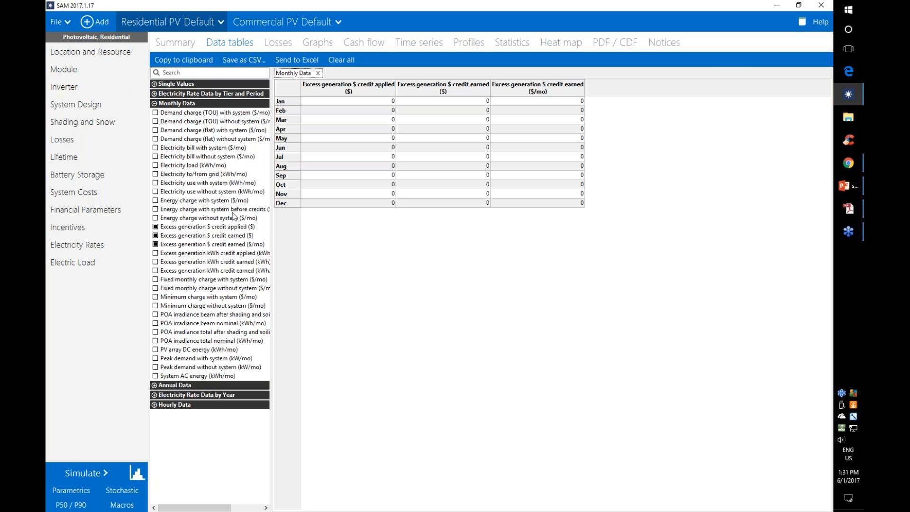
pyautogui.click(155, 226)
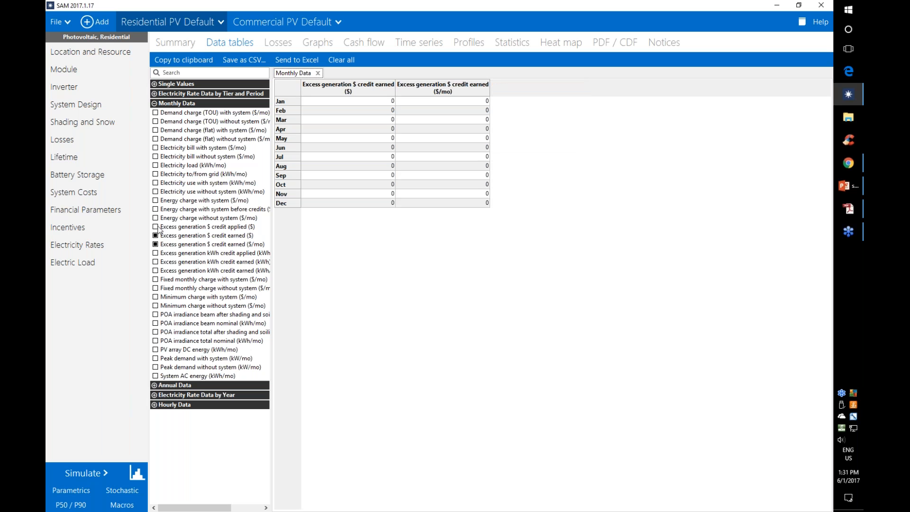
pyautogui.click(155, 235)
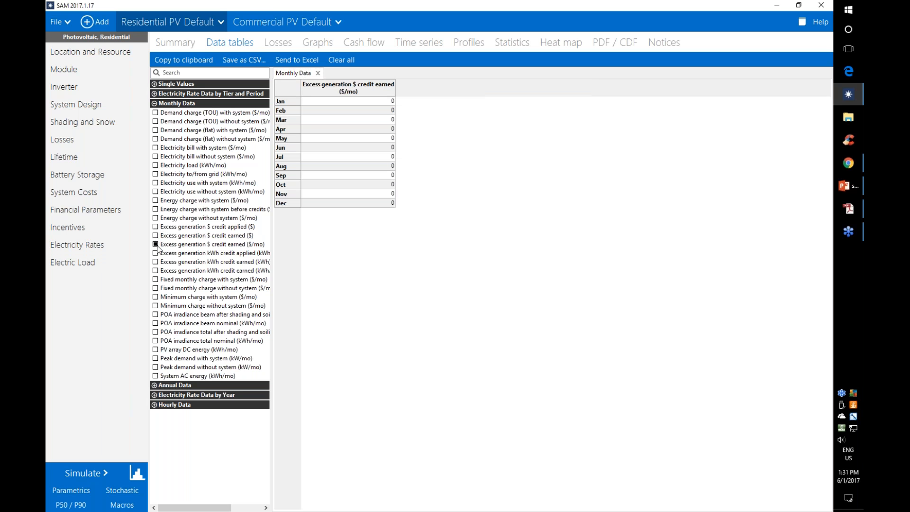
pyautogui.click(156, 245)
# - Set the accounting to cumulative hourly excess credited to current month bill in $ at sell rates, and simulate the case
pyautogui.click(107, 245)
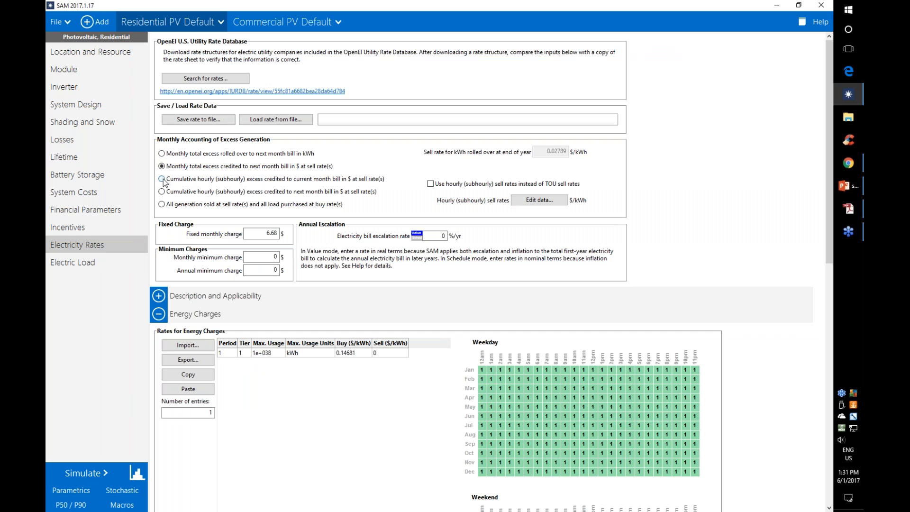
pyautogui.click(88, 473)
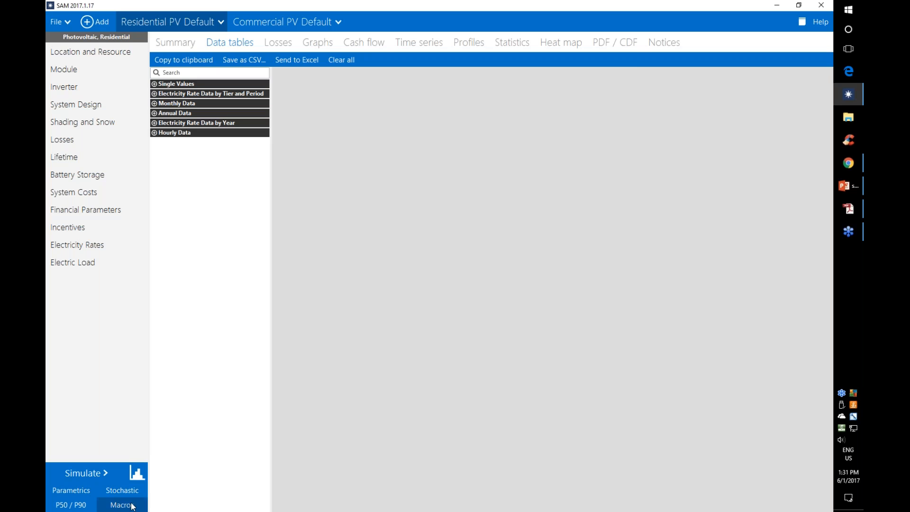
# - Plot the hourly time series of system power generated, year 1 electricity load, and electricity sales/purchases with system
pyautogui.click(431, 46)
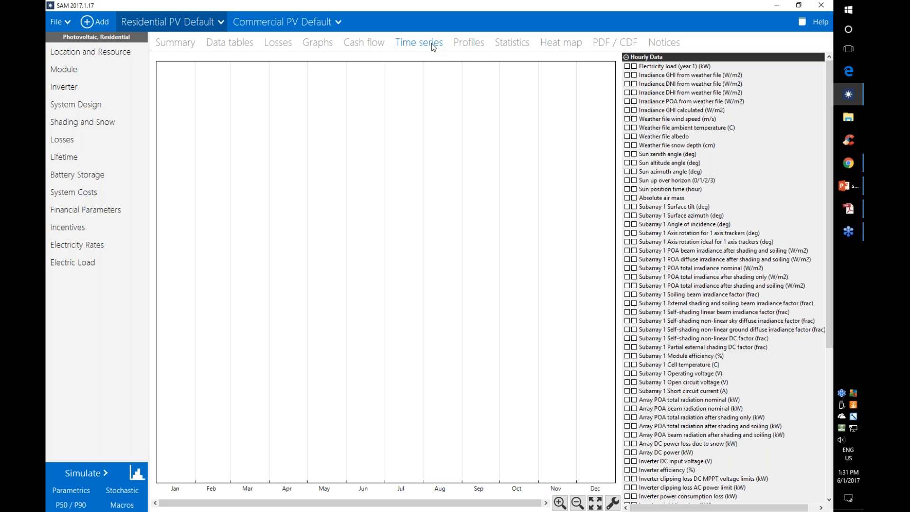
pyautogui.scroll(-5, 658, 325)
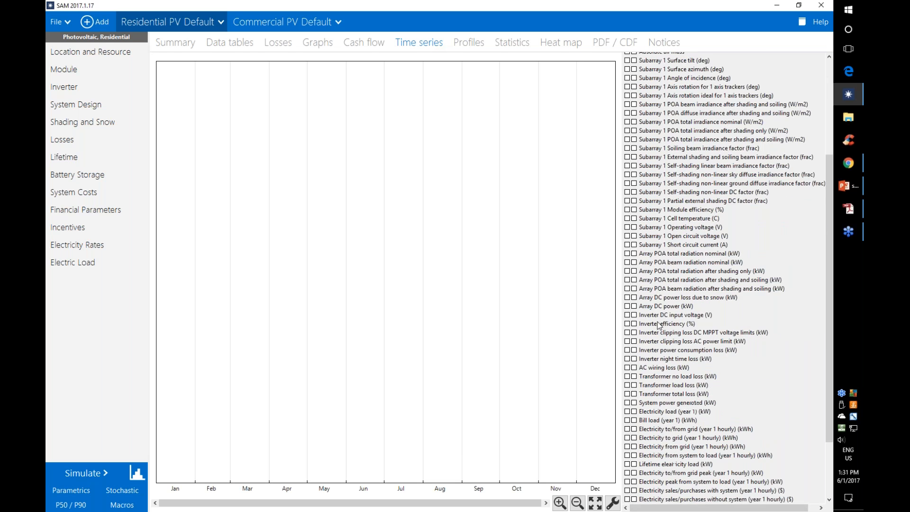
pyautogui.scroll(-3, 658, 327)
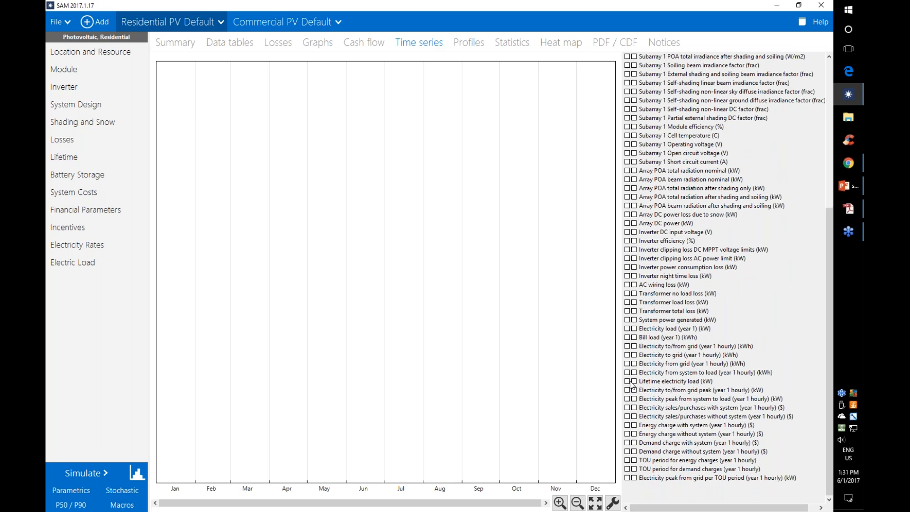
pyautogui.click(627, 320)
pyautogui.click(627, 328)
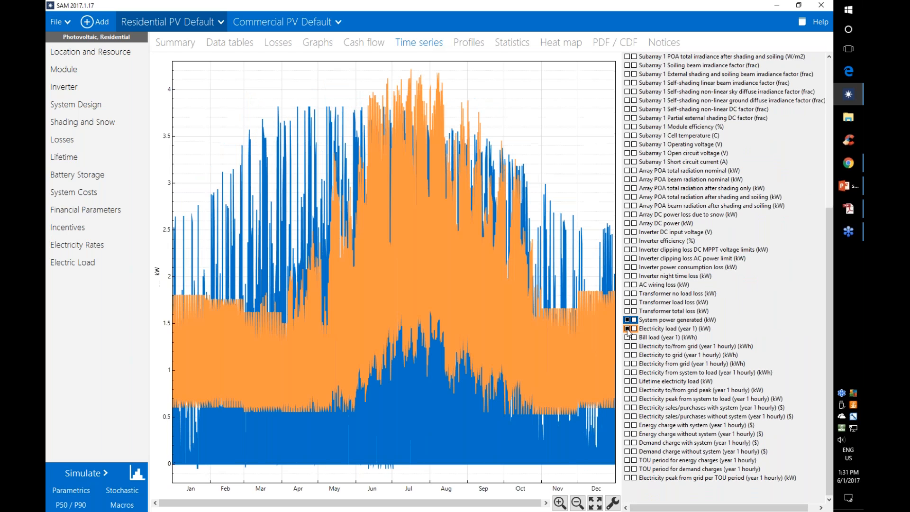
pyautogui.click(628, 408)
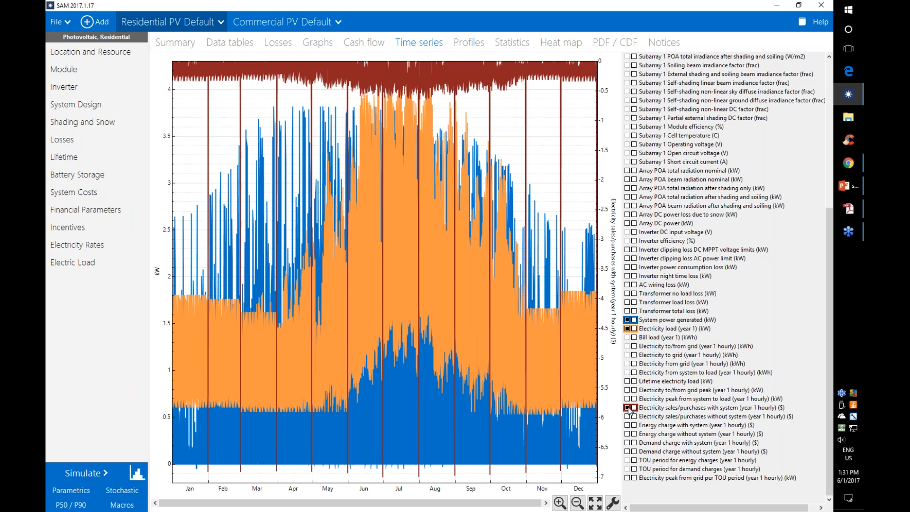
# - Examine the time series for June 19-21 up to the whole month, with electricity sales/purchases with system on a separate lower graph
pyautogui.moveTo(362, 239); pyautogui.dragTo(382, 245)
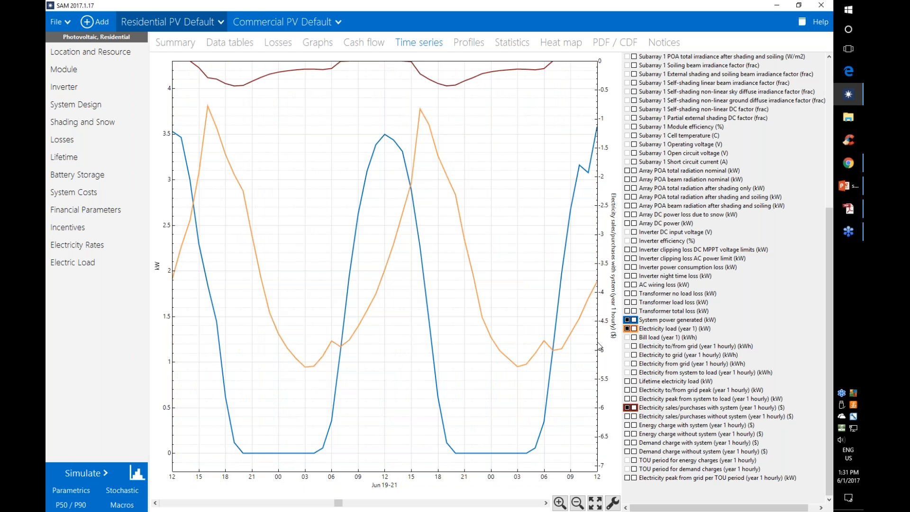
pyautogui.click(634, 407)
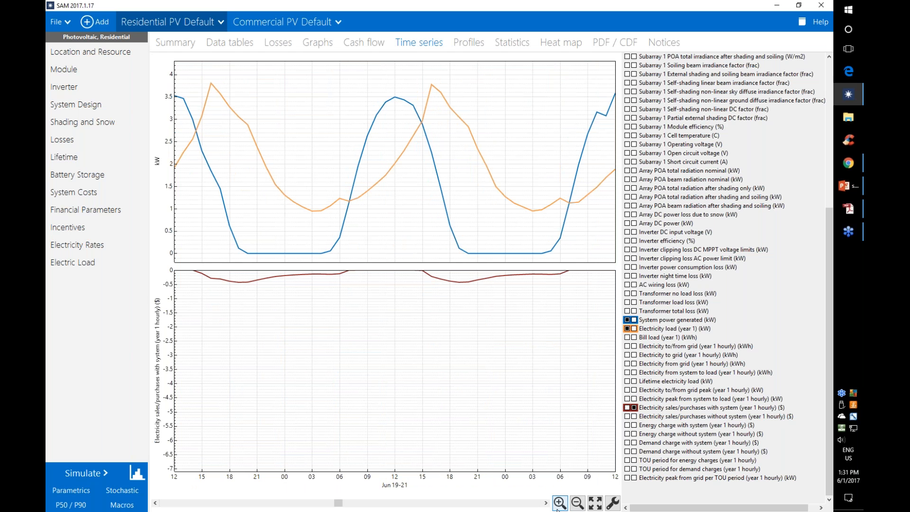
pyautogui.click(576, 504)
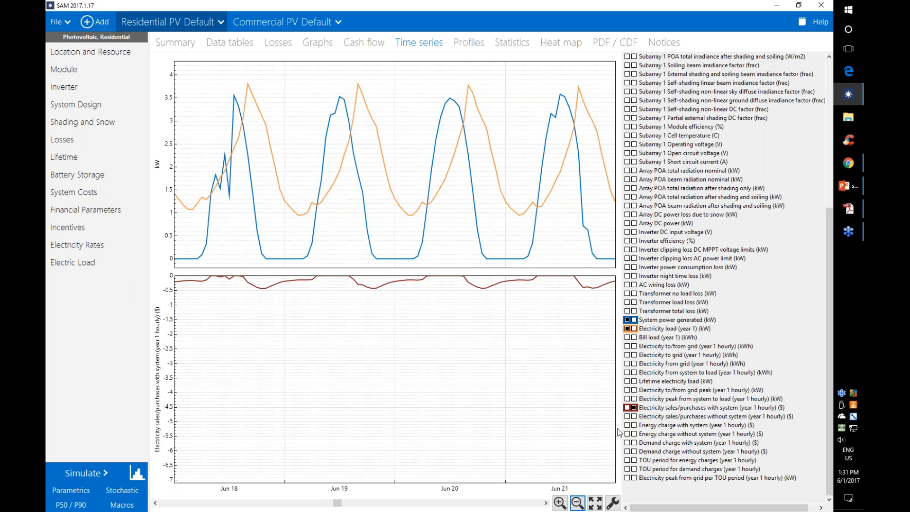
pyautogui.click(578, 505)
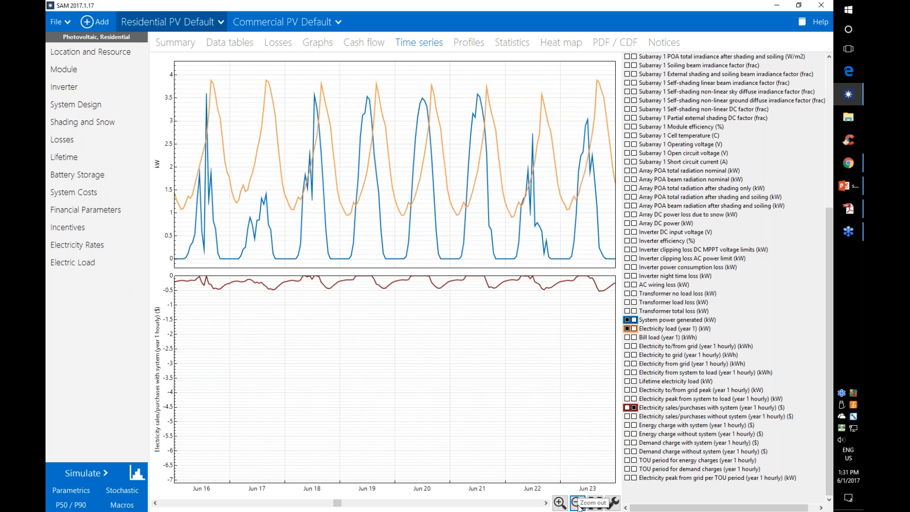
pyautogui.click(577, 505)
pyautogui.click(577, 505)
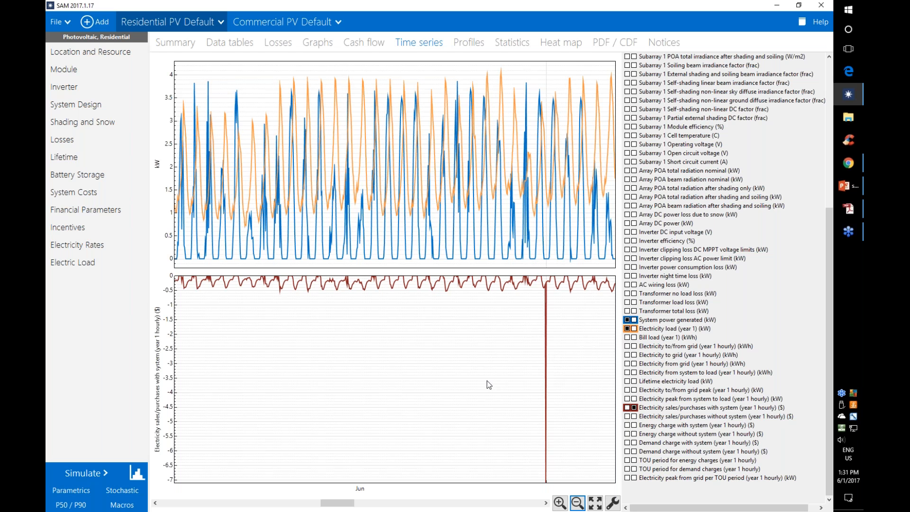
# - Review the residential electricity rate's fixed, minimum and energy charge inputs and the presentation slide on fixed and minimum monthly charges
pyautogui.click(73, 247)
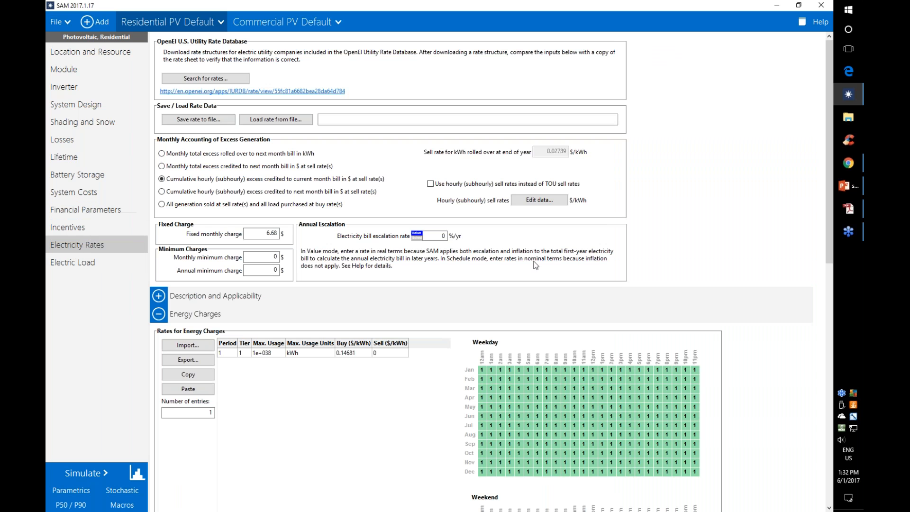
pyautogui.hotkey('alt', 'Tab')
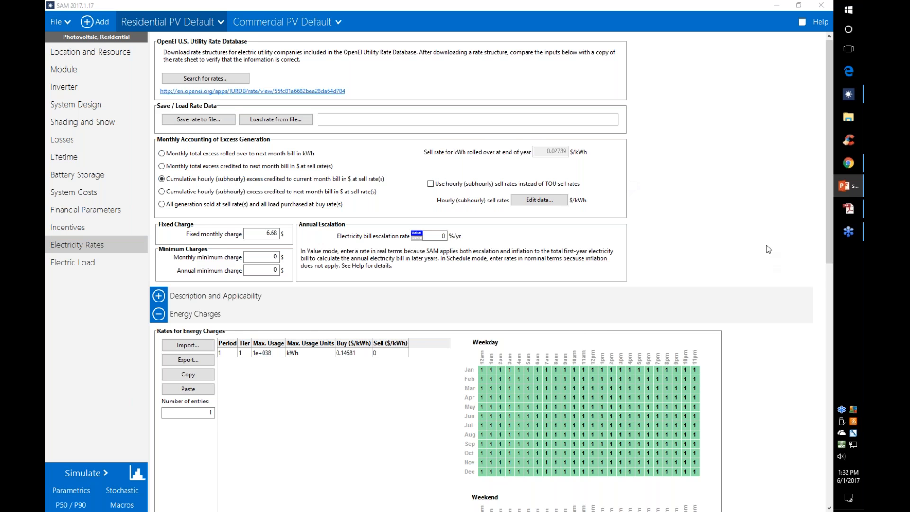
pyautogui.scroll(-5, 826, 252)
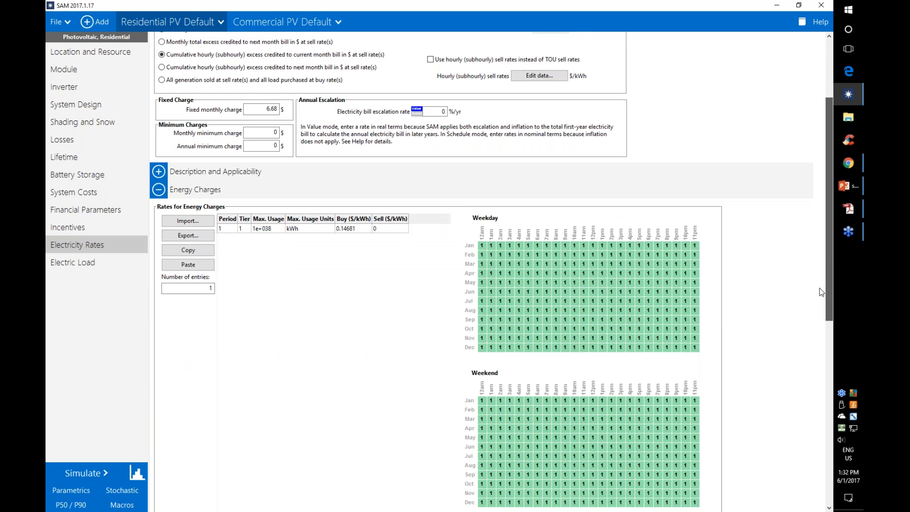
pyautogui.scroll(2, 818, 260)
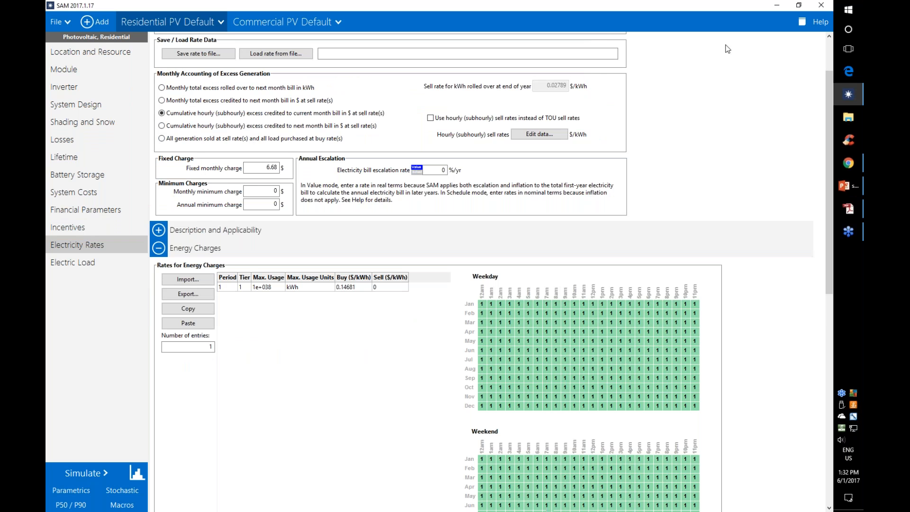
pyautogui.hotkey('alt', 'Tab')
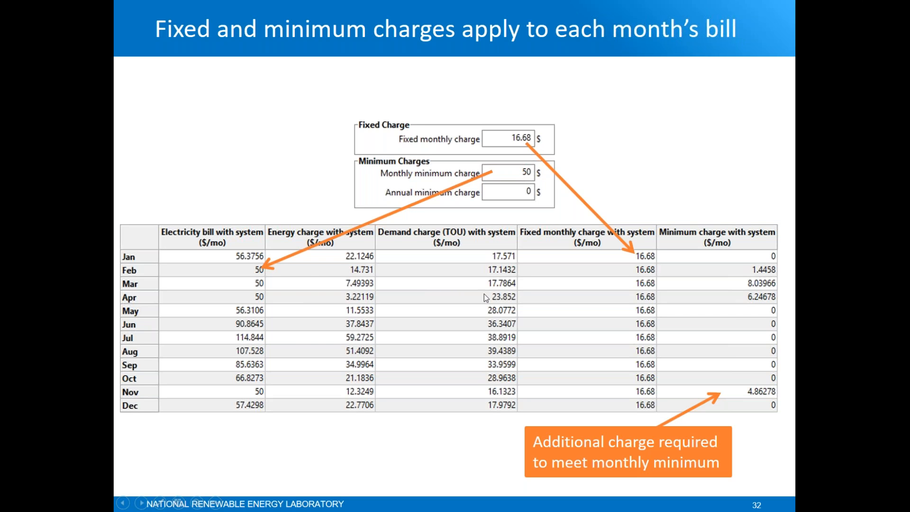
pyautogui.press('Escape')
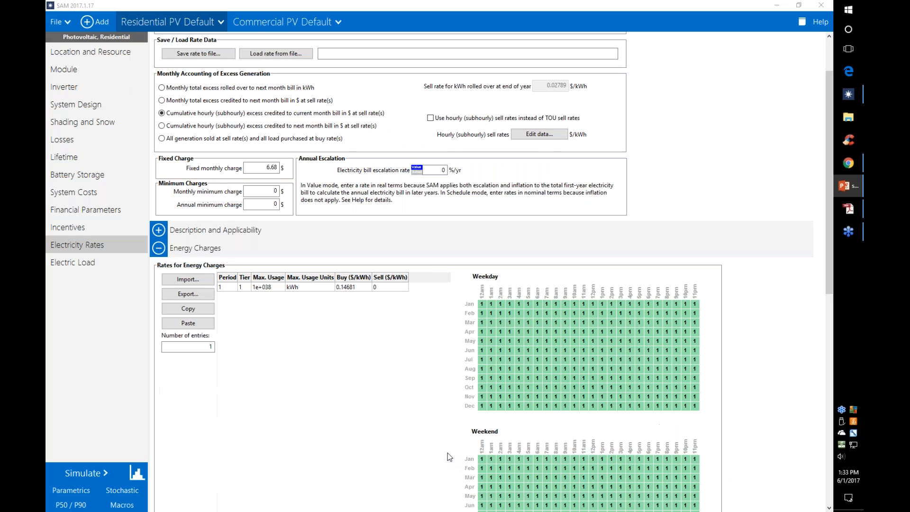
# - Reset the residential PV case's inputs to their default values
pyautogui.click(285, 379)
pyautogui.scroll(-3, 286, 377)
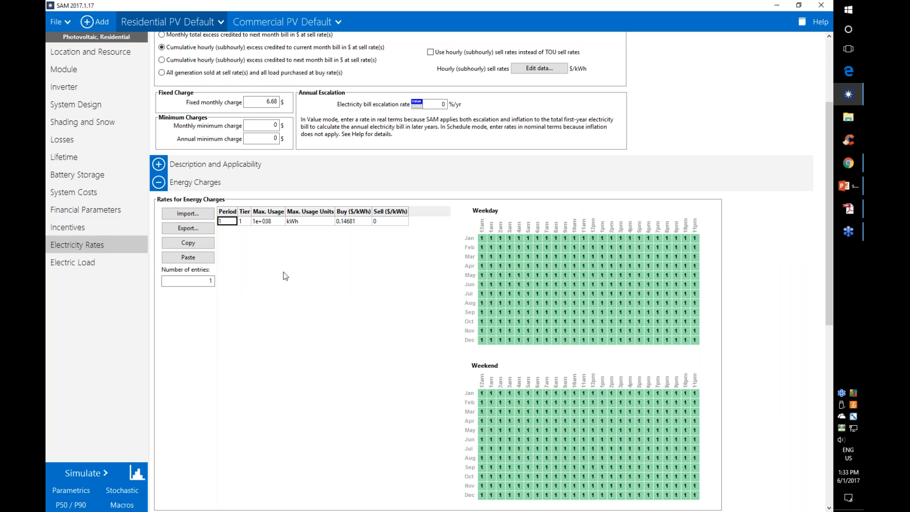
pyautogui.click(221, 22)
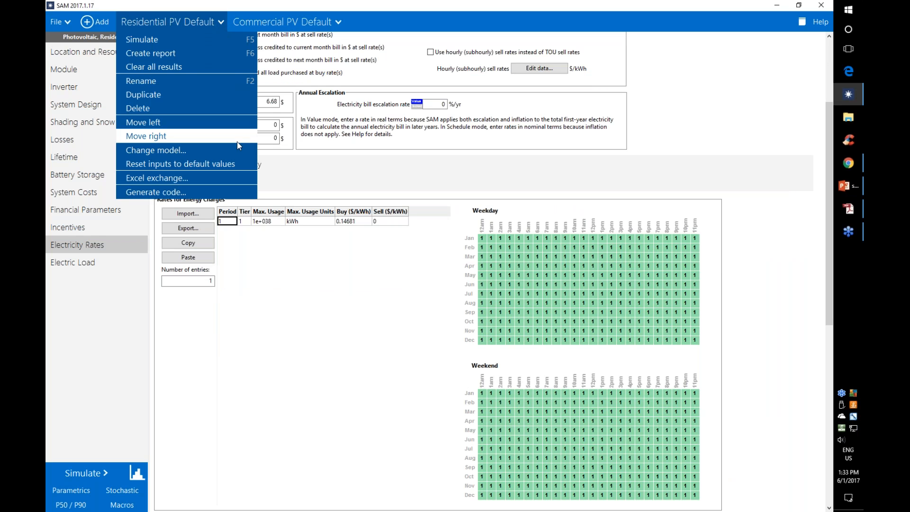
pyautogui.click(235, 163)
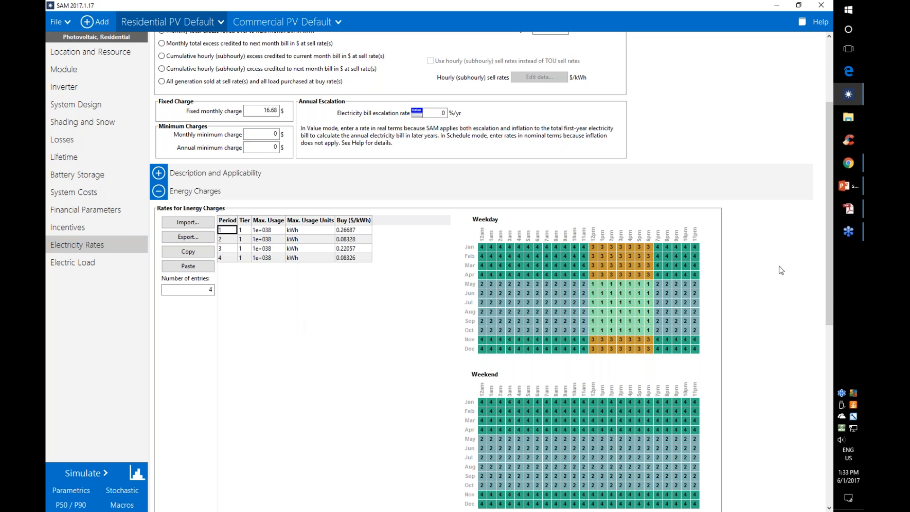
# - Limit the energy charge rates to 1 entry and set the period 1 buy rate to 0.10 $/kWh
pyautogui.scroll(-2, 826, 317)
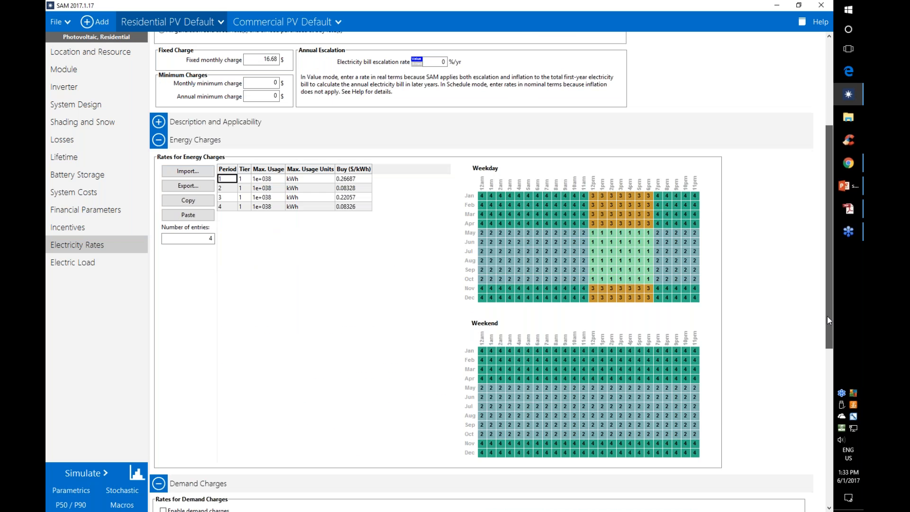
pyautogui.scroll(-1, 320, 285)
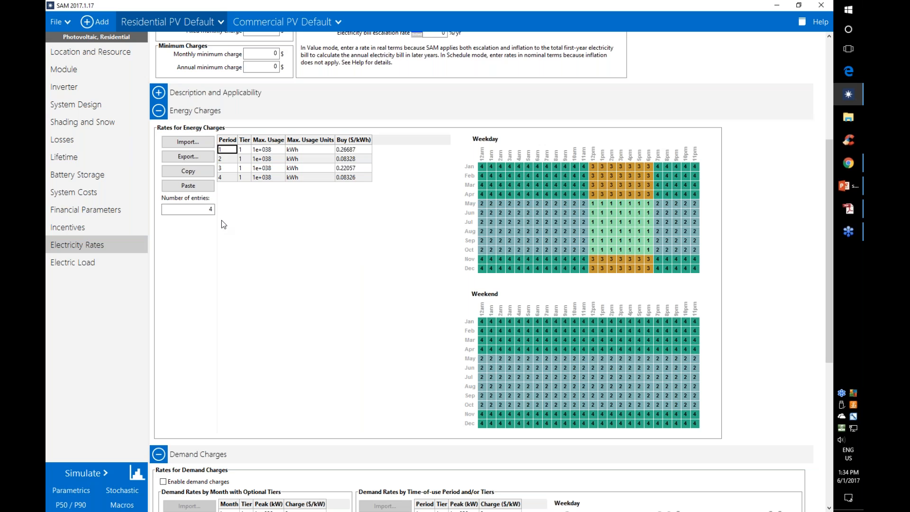
pyautogui.click(208, 209)
pyautogui.moveTo(208, 209); pyautogui.dragTo(229, 210)
pyautogui.write('1')
pyautogui.click(235, 150)
pyautogui.click(235, 150)
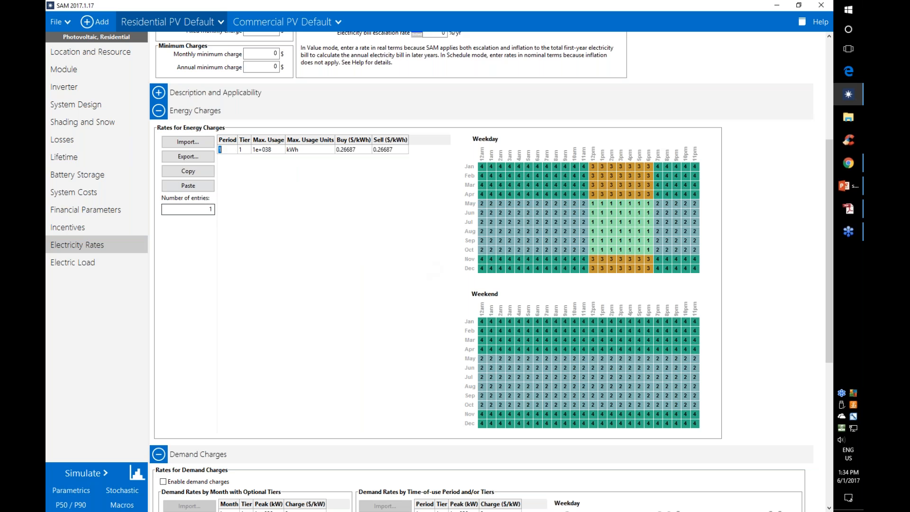
pyautogui.click(232, 151)
pyautogui.click(347, 149)
pyautogui.write('0.10')
# - Switch excess-generation accounting to monthly dollar credits and back to monthly kWh rollover to refresh the energy rate columns
pyautogui.scroll(5, 342, 125)
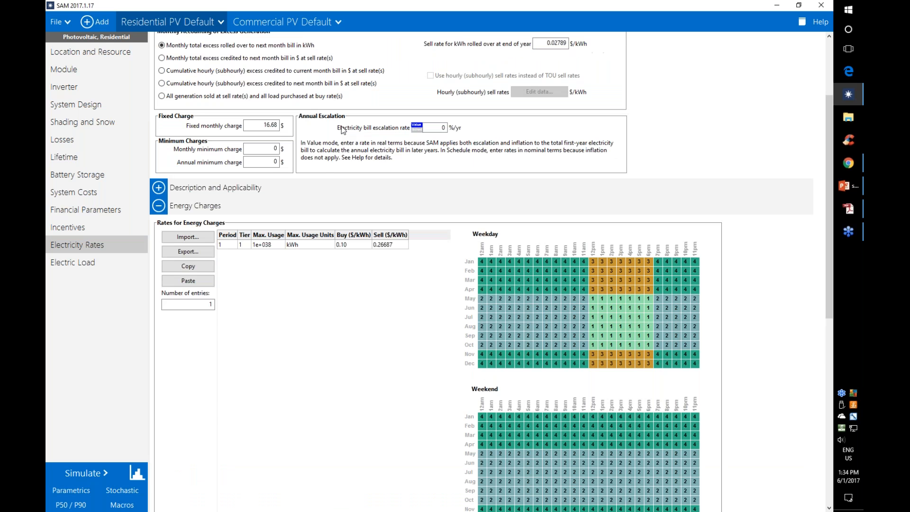
pyautogui.click(161, 176)
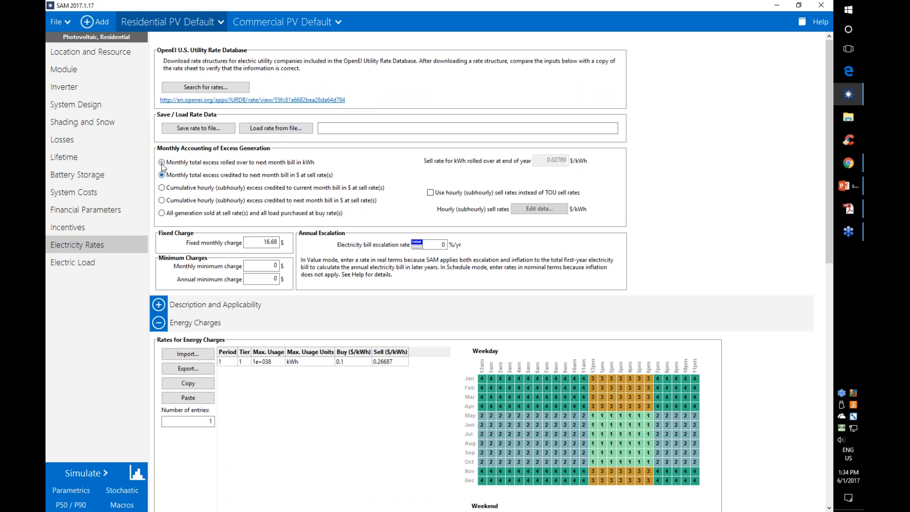
pyautogui.click(162, 162)
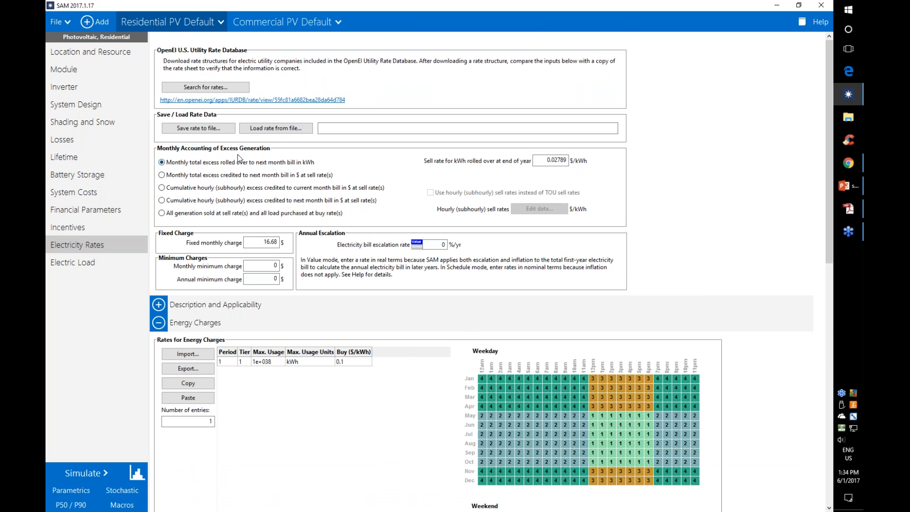
# - Try to simulate the residential PV case with the single-period energy rate and dismiss the simulation notices
pyautogui.scroll(-3, 368, 431)
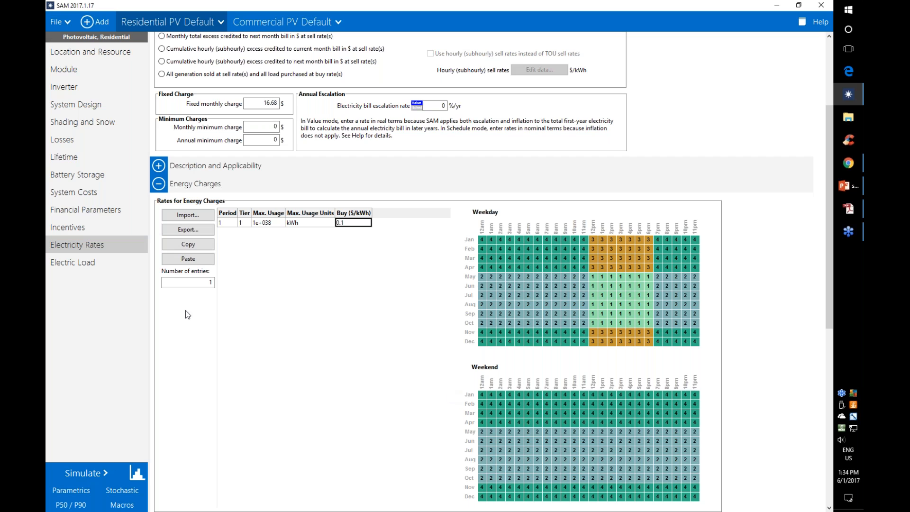
pyautogui.click(79, 473)
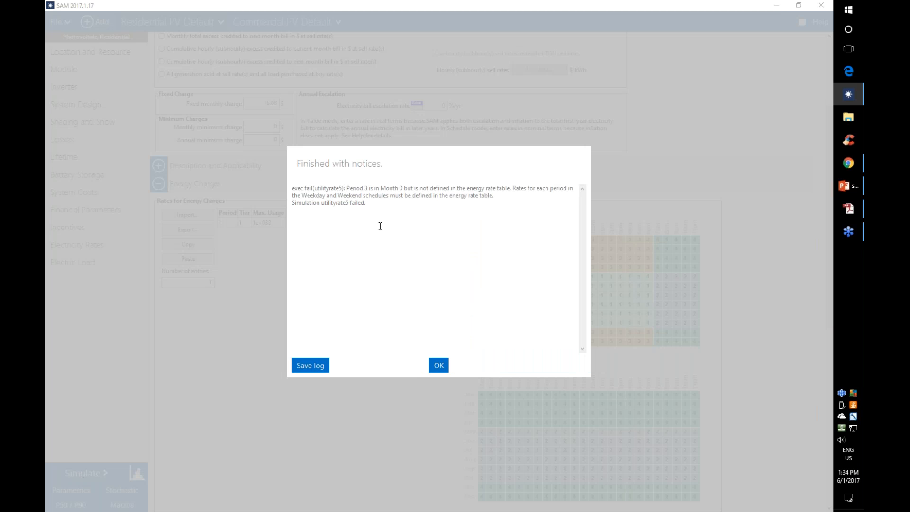
pyautogui.click(436, 366)
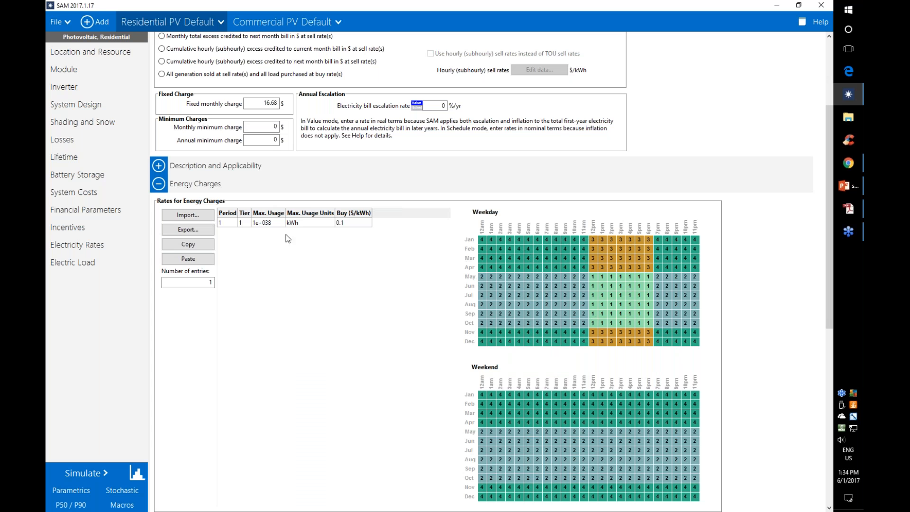
# - Assign period 1 to every month and hour of the weekday and weekend energy charge schedules
pyautogui.click(396, 313)
pyautogui.moveTo(483, 243); pyautogui.dragTo(705, 340)
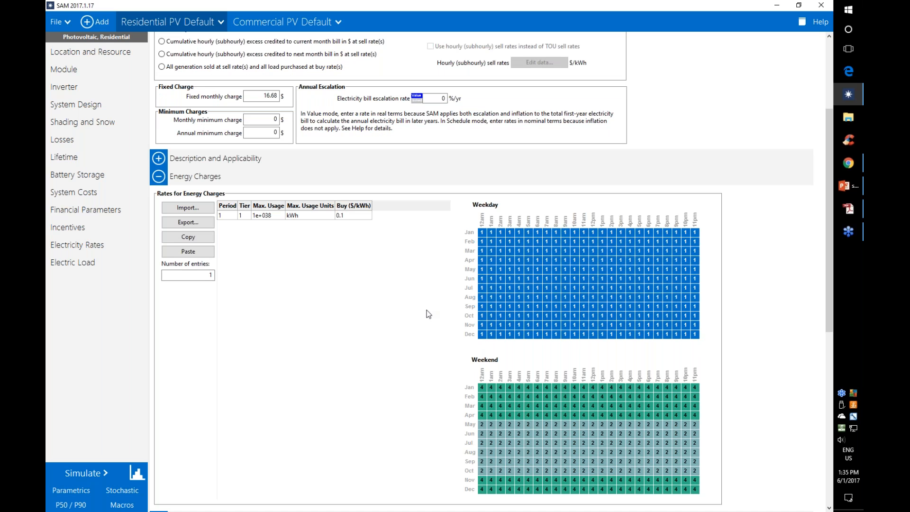
pyautogui.click(481, 233)
pyautogui.moveTo(481, 234); pyautogui.dragTo(696, 337)
pyautogui.moveTo(482, 387); pyautogui.dragTo(702, 493)
pyautogui.write('1')
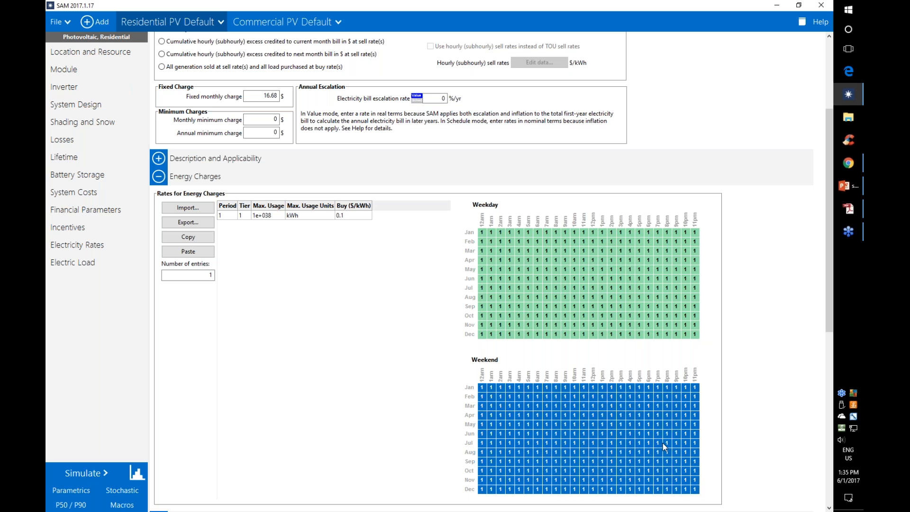
pyautogui.click(407, 349)
# - Try filling the whole weekday energy charge schedule with period 12, and set it back to period 1
pyautogui.click(481, 233)
pyautogui.moveTo(481, 244); pyautogui.dragTo(612, 332)
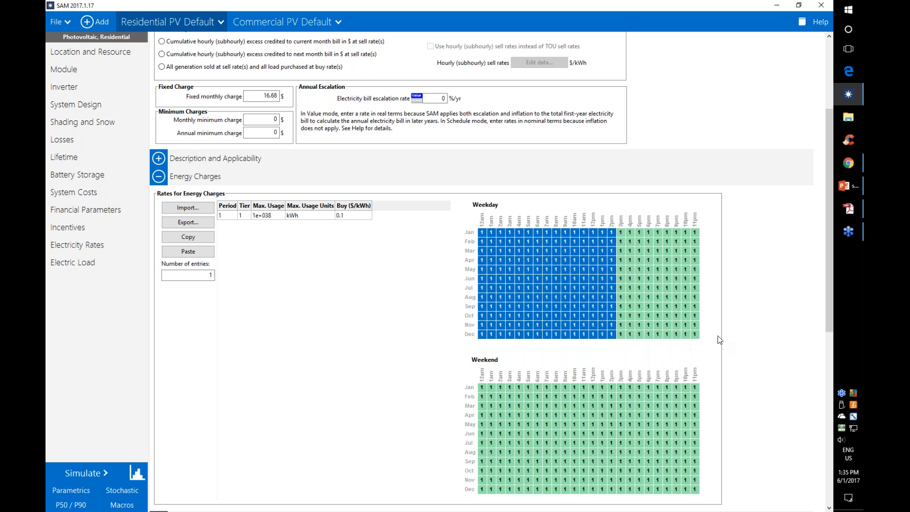
pyautogui.moveTo(698, 333); pyautogui.dragTo(703, 337)
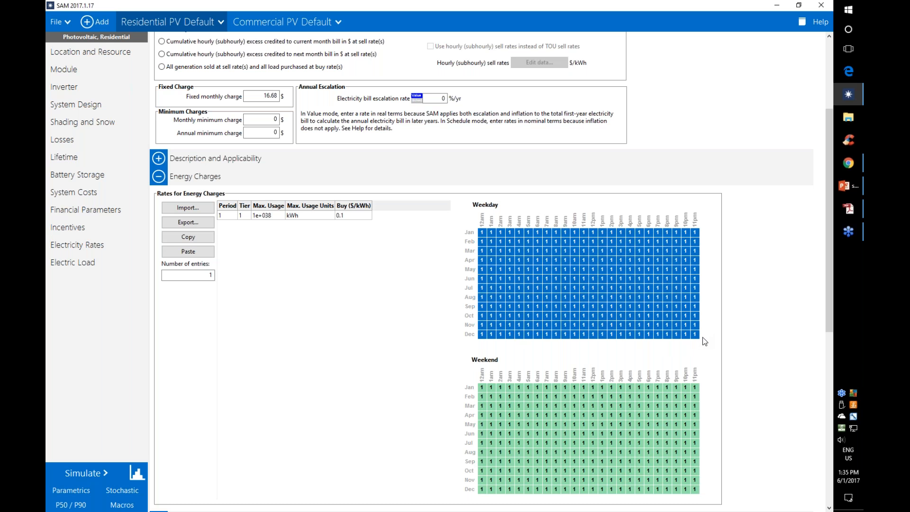
pyautogui.write('10')
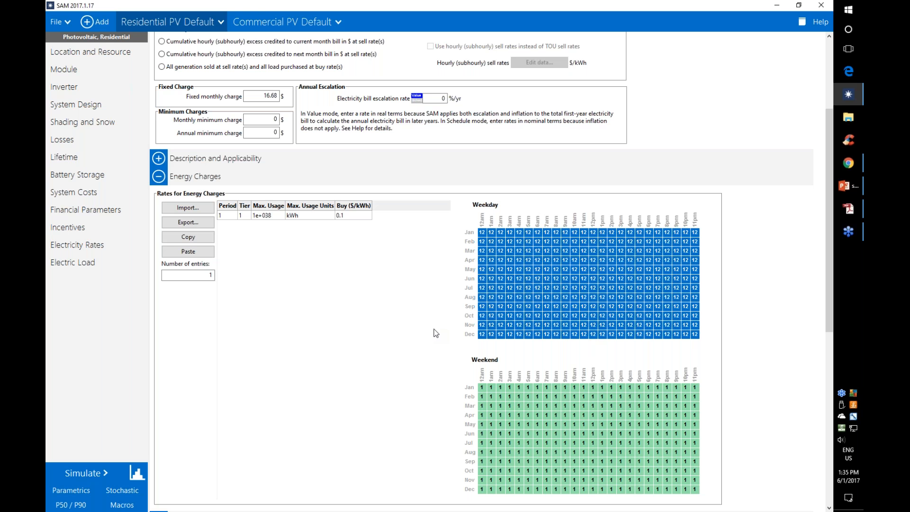
pyautogui.write('1')
pyautogui.click(410, 312)
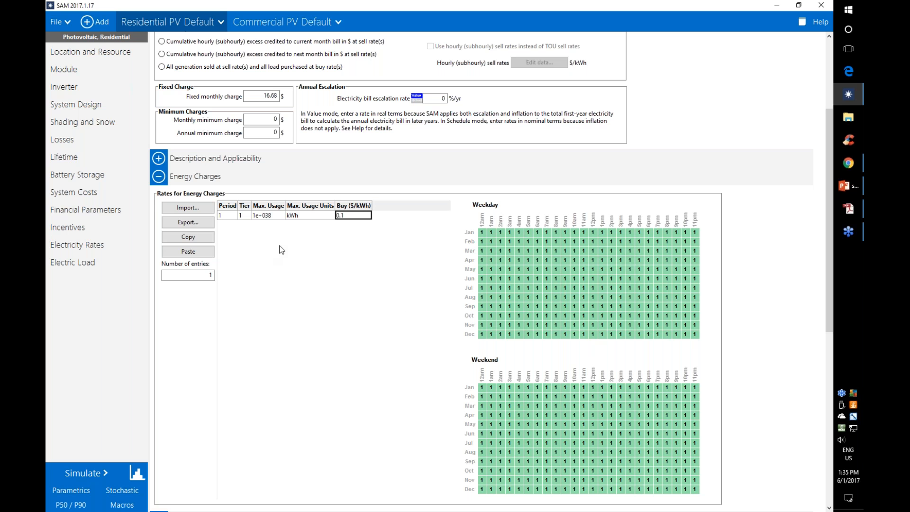
# - Set the fixed monthly charge of the residential rate to $10
pyautogui.click(255, 96)
pyautogui.scroll(3, 256, 96)
pyautogui.write('10')
pyautogui.doubleClick(273, 234)
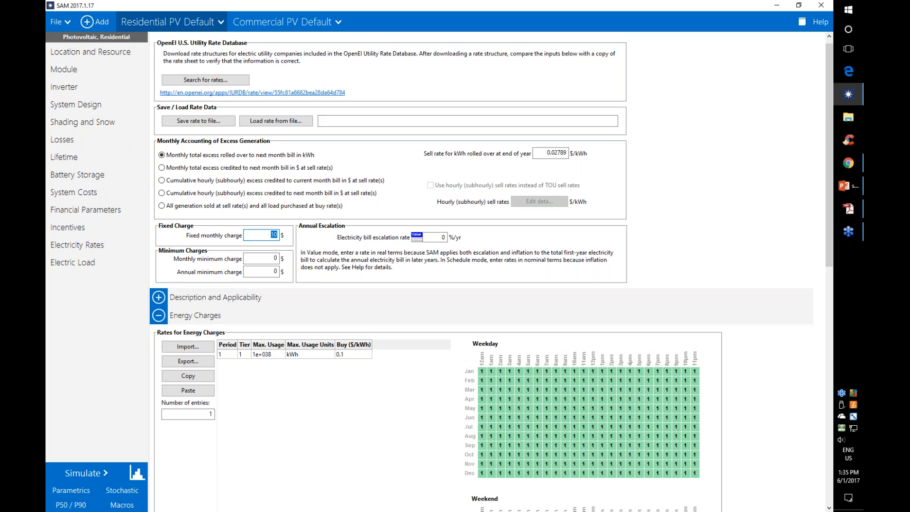
# - Enable demand charges for the residential electricity rate
pyautogui.scroll(-3, 255, 471)
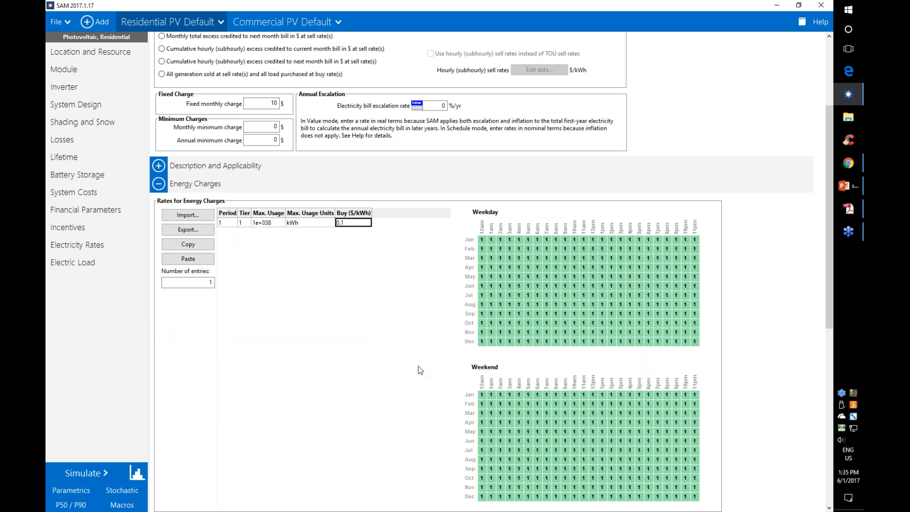
pyautogui.moveTo(827, 280); pyautogui.dragTo(820, 339)
pyautogui.scroll(-5, 821, 340)
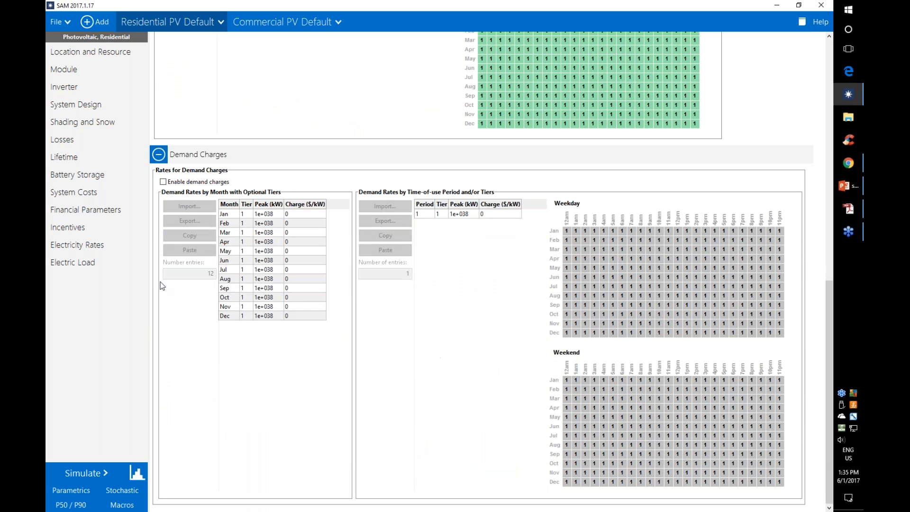
pyautogui.click(164, 182)
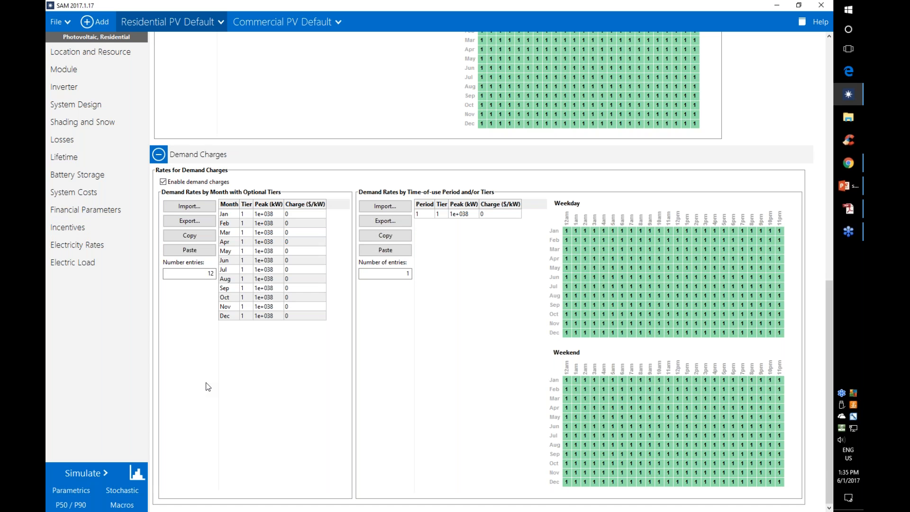
pyautogui.scroll(1, 208, 386)
pyautogui.scroll(6, 208, 386)
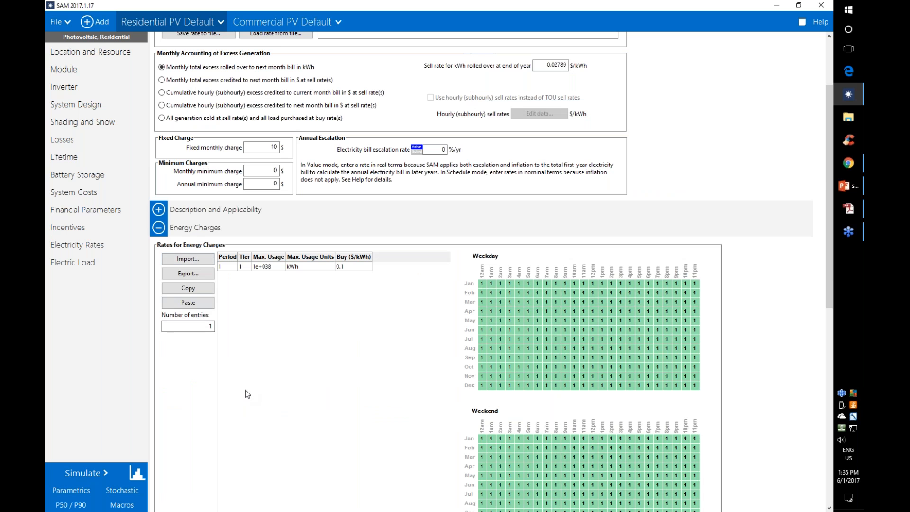
pyautogui.moveTo(826, 300); pyautogui.dragTo(827, 495)
pyautogui.click(163, 182)
pyautogui.click(163, 182)
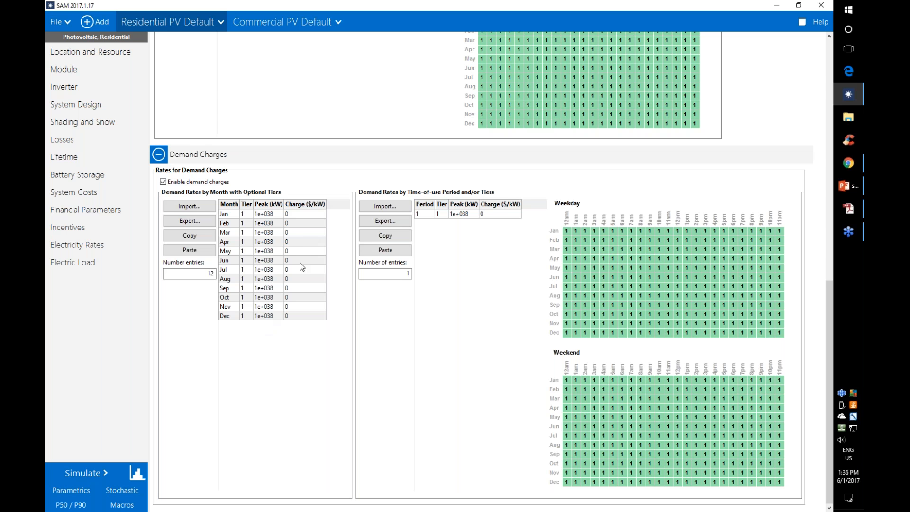
# - Set the monthly demand charges for June, July and August to 10 $/kW
pyautogui.click(297, 257)
pyautogui.write('1')
pyautogui.write('0')
pyautogui.press('Return')
pyautogui.write('10')
pyautogui.press('Return')
pyautogui.write('10')
pyautogui.press('Return')
pyautogui.click(298, 261)
pyautogui.click(301, 270)
# - Increase the monthly demand rate table to 13 entries and assign the added entry to July
pyautogui.click(209, 274)
pyautogui.moveTo(197, 273); pyautogui.dragTo(223, 277)
pyautogui.write('1')
pyautogui.press('Return')
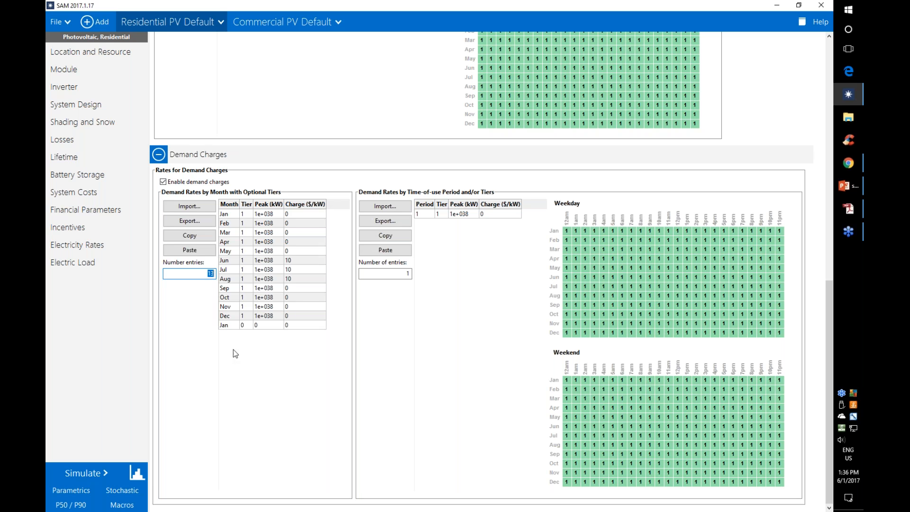
pyautogui.click(232, 326)
pyautogui.click(235, 325)
pyautogui.click(232, 378)
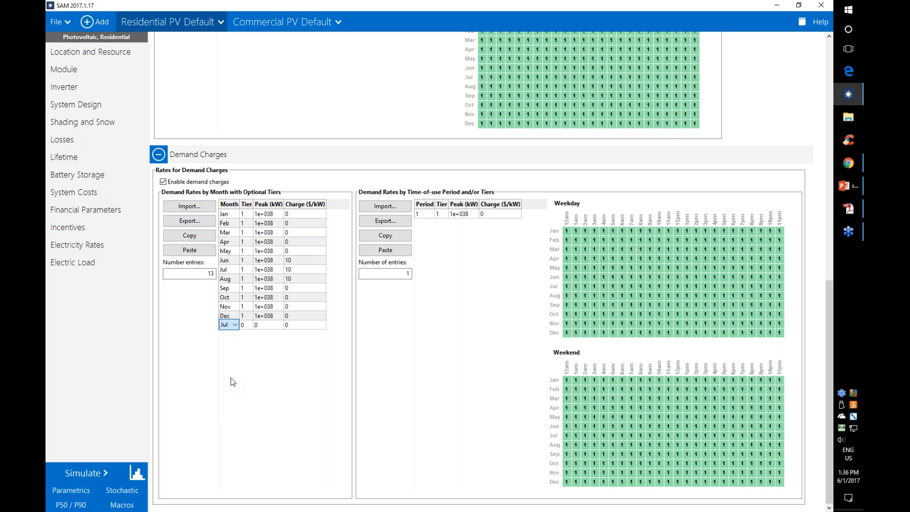
# - Make the added July demand entry tier 2 with a peak of 1e+38 kW
pyautogui.click(248, 326)
pyautogui.write('2')
pyautogui.click(267, 326)
pyautogui.write('1e')
pyautogui.write('e38')
pyautogui.press('Return')
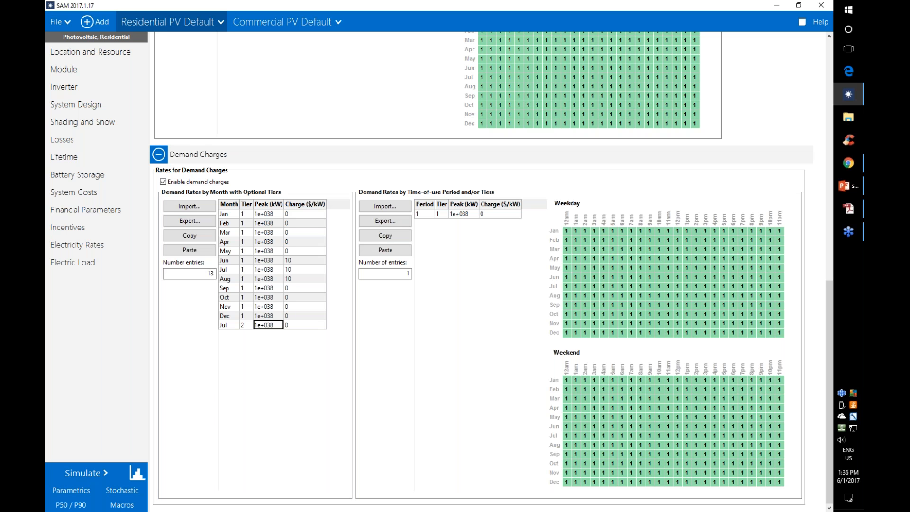
# - Set the peak of July's tier 1 monthly demand rate to 100 kW
pyautogui.press('Up')
pyautogui.press('Up')
pyautogui.press('Up')
pyautogui.press('Up')
pyautogui.press('Up')
pyautogui.press('Up')
pyautogui.write('100')
pyautogui.press('Return')
# - Set the charge of July's tier 2 monthly demand rate to 15 $/kW
pyautogui.press('Up')
pyautogui.press('Right')
pyautogui.press('Down')
pyautogui.press('Down')
pyautogui.press('Down')
pyautogui.press('Down')
pyautogui.press('Down')
pyautogui.press('Down')
pyautogui.write('15')
pyautogui.press('Return')
pyautogui.press('Left')
pyautogui.press('Left')
pyautogui.press('Left')
pyautogui.press('Up')
pyautogui.press('Up')
pyautogui.press('Up')
pyautogui.press('Tab')
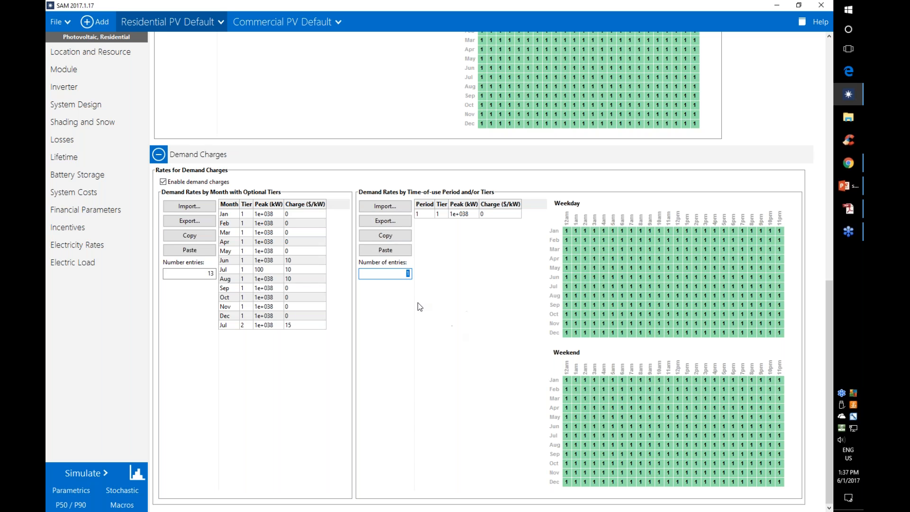
# - Reset the June, July and August monthly demand charges, including July's tier 2, to 0 $/kW
pyautogui.click(299, 261)
pyautogui.write('0')
pyautogui.press('Down')
pyautogui.press('Down')
pyautogui.write('0')
pyautogui.click(300, 267)
pyautogui.write('00')
pyautogui.click(297, 358)
pyautogui.click(430, 349)
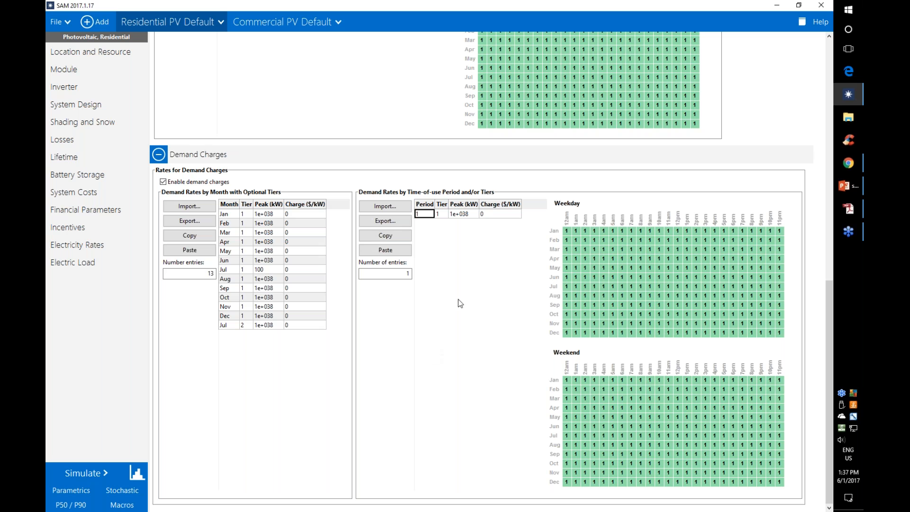
# - Set the time-of-use demand charge for period 1 to 10 $/kW
pyautogui.click(492, 216)
pyautogui.write('10')
pyautogui.click(472, 304)
# - Assign period 2 to June through August, 10am to 3pm, in the weekday demand charge schedule
pyautogui.moveTo(660, 274); pyautogui.dragTo(659, 298)
pyautogui.moveTo(715, 299); pyautogui.dragTo(707, 301)
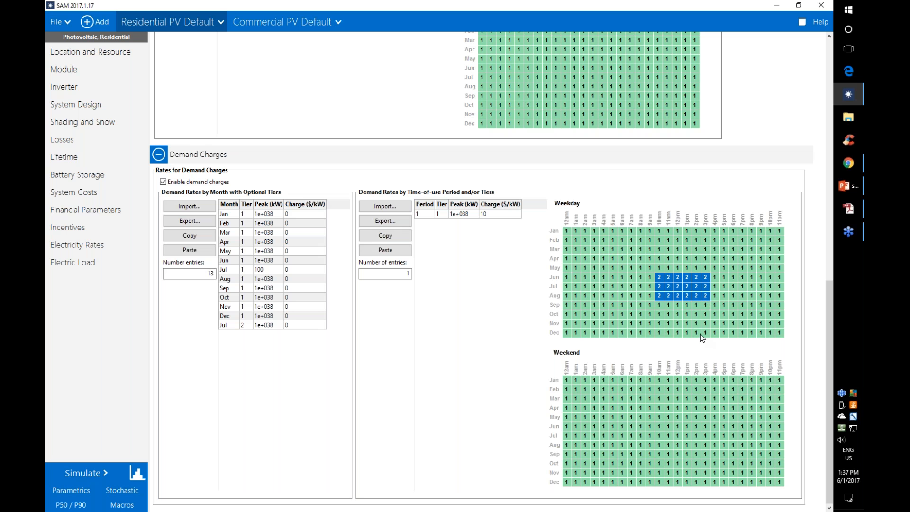
pyautogui.press('2')
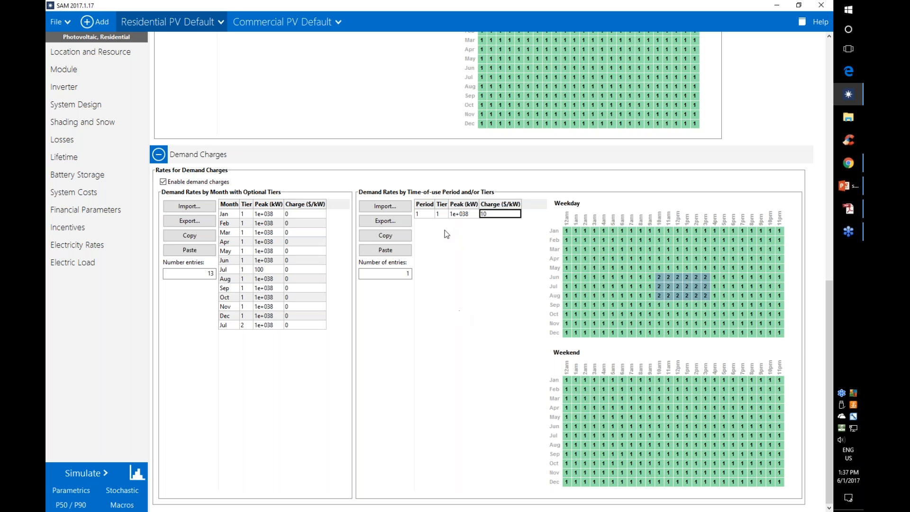
# - Increase the time-of-use demand rate table to 2 entries and set the second entry's period to 2
pyautogui.moveTo(404, 274); pyautogui.dragTo(416, 275)
pyautogui.write('2')
pyautogui.click(450, 267)
pyautogui.click(433, 225)
pyautogui.write('1')
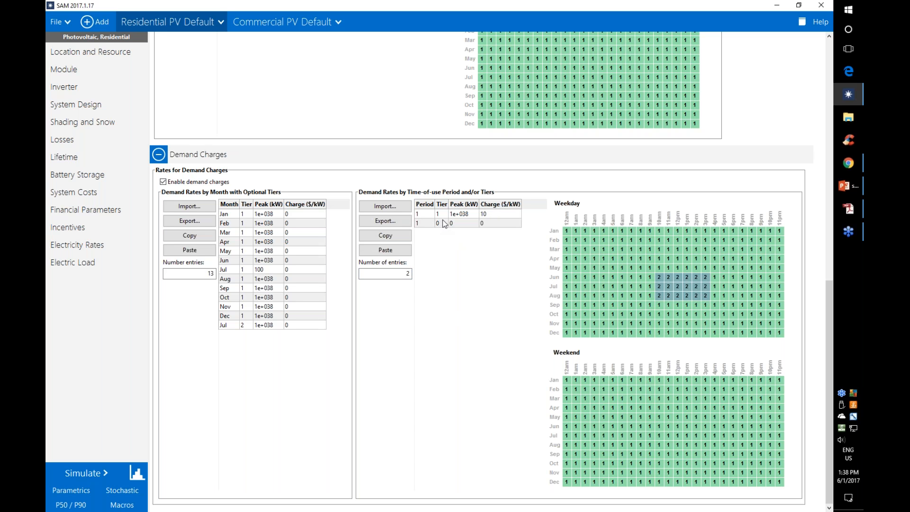
pyautogui.write('2')
# - Give the period 2 demand rate tier 1, a peak of 1e+038 kW and a charge of 50 $/kW
pyautogui.click(442, 225)
pyautogui.write('1')
pyautogui.click(458, 225)
pyautogui.write('1e+038')
pyautogui.press('Tab')
pyautogui.write('50')
pyautogui.press('Return')
# - Reduce the time-of-use demand table to 1 entry and reassign the summer weekday midday block to period 1
pyautogui.click(397, 273)
pyautogui.write('1')
pyautogui.click(459, 266)
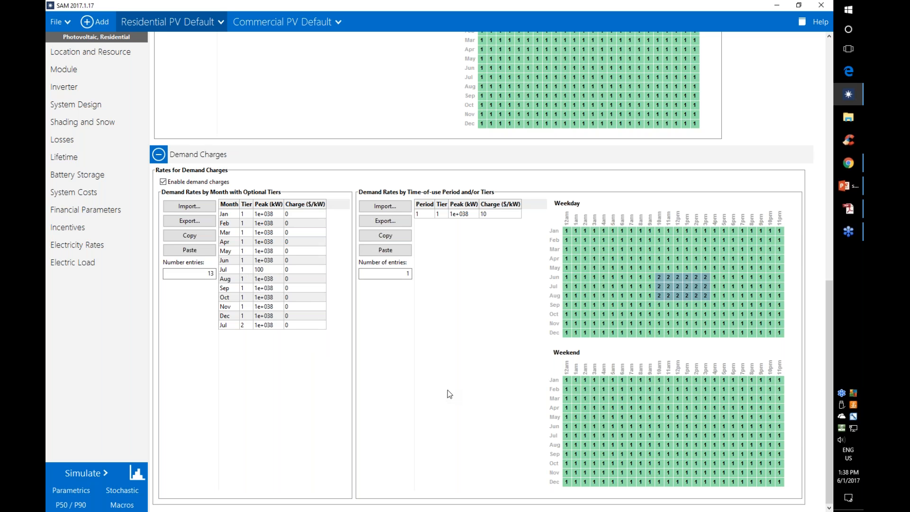
pyautogui.click(659, 278)
pyautogui.moveTo(678, 294); pyautogui.dragTo(707, 299)
pyautogui.click(501, 294)
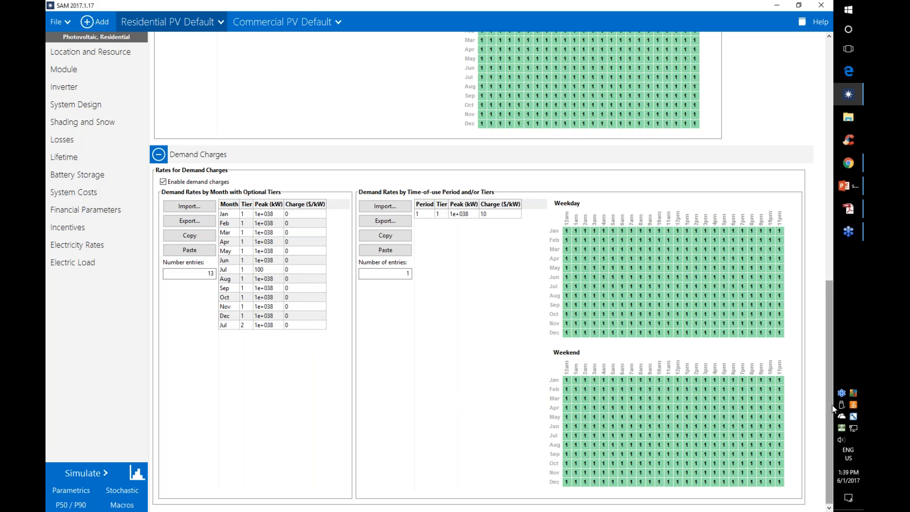
# - Simulate the residential PV case and list the monthly variables available in the results data tables
pyautogui.scroll(1, 832, 402)
pyautogui.moveTo(831, 401); pyautogui.dragTo(856, 163)
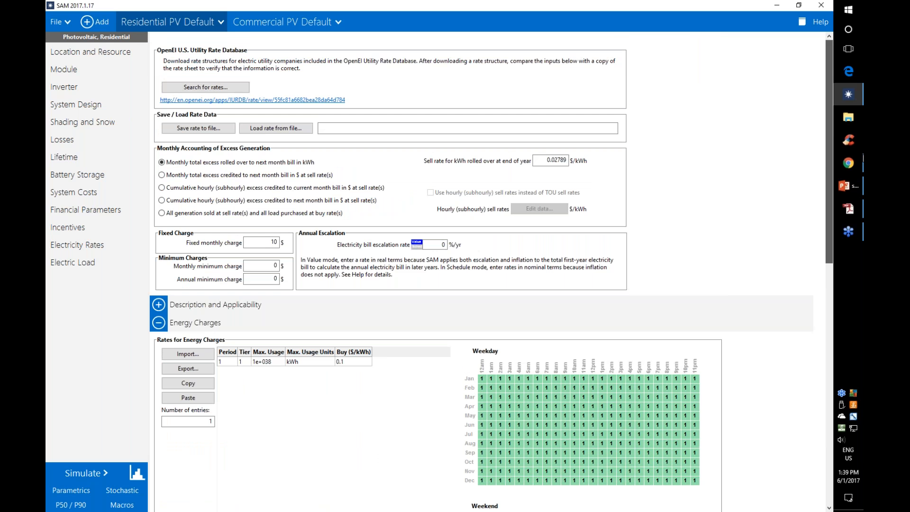
pyautogui.click(69, 473)
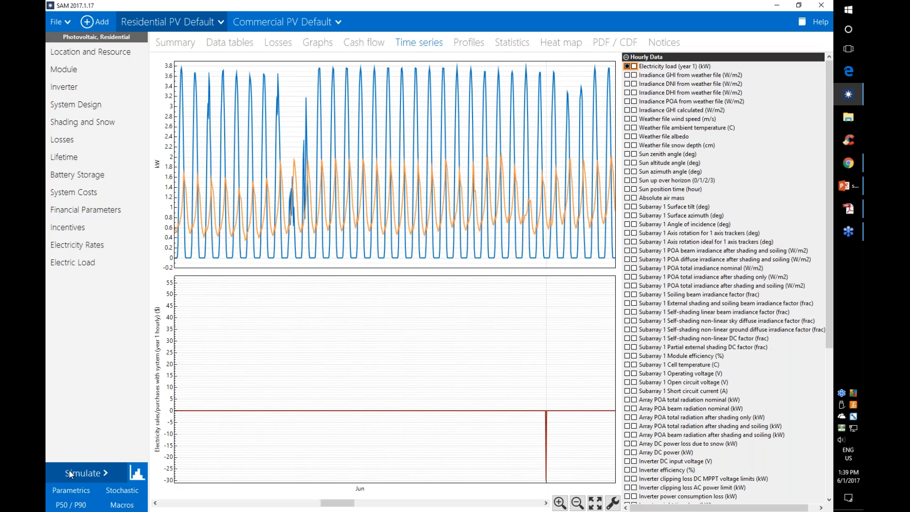
pyautogui.click(239, 40)
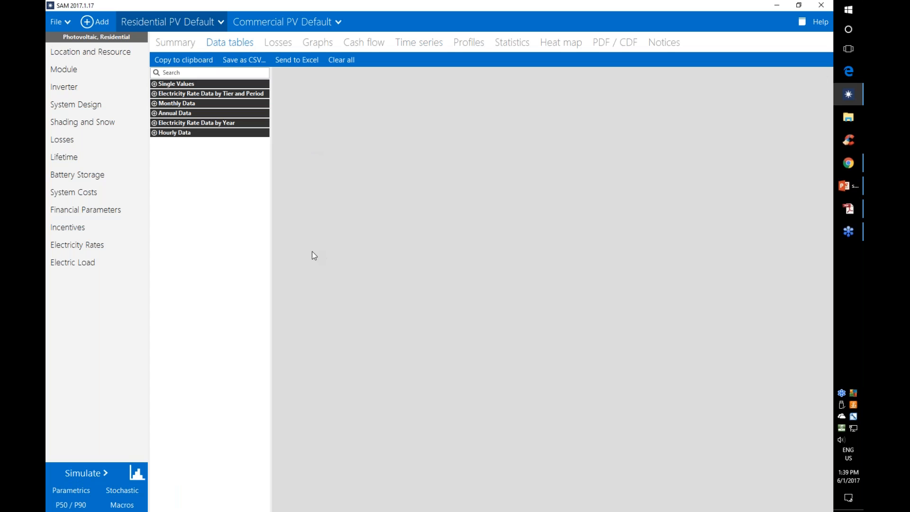
pyautogui.click(154, 103)
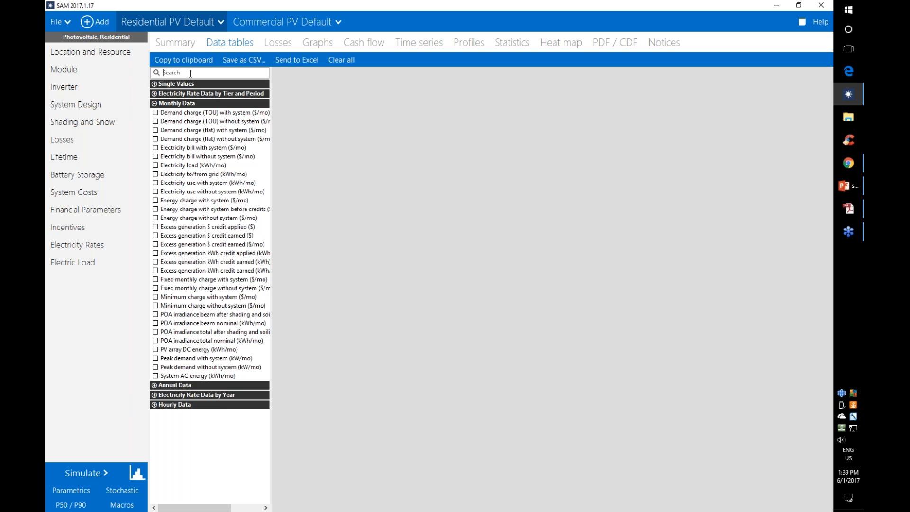
# - Filter the result variables by "with system" and collapse every variable group except Monthly Data
pyautogui.write('with system')
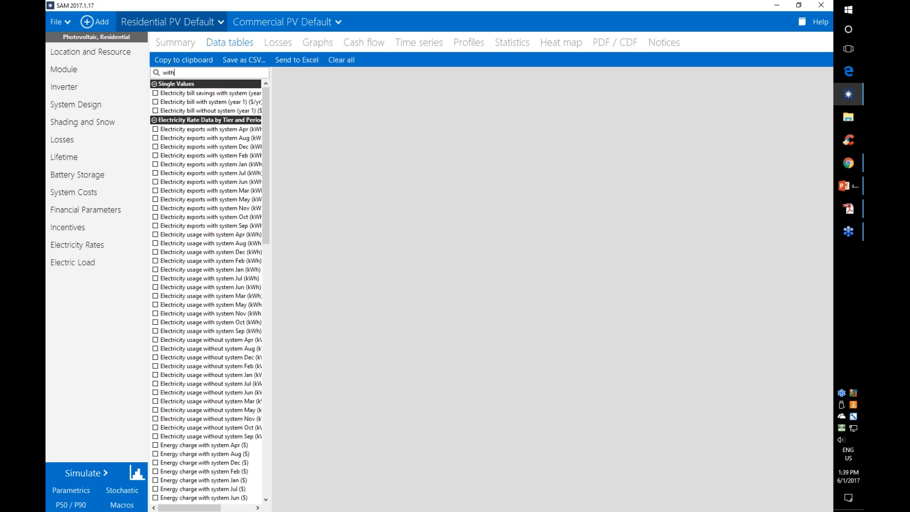
pyautogui.click(154, 85)
pyautogui.click(154, 94)
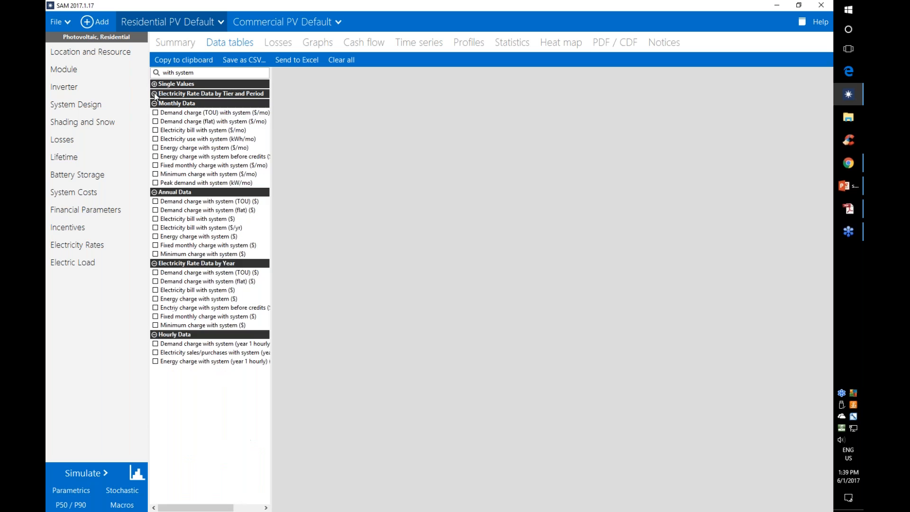
pyautogui.click(154, 192)
pyautogui.click(154, 203)
pyautogui.click(154, 213)
# - Tabulate the monthly electricity bill, TOU demand charge, energy charge and fixed monthly charge with system, and highlight the energy charge values
pyautogui.click(156, 130)
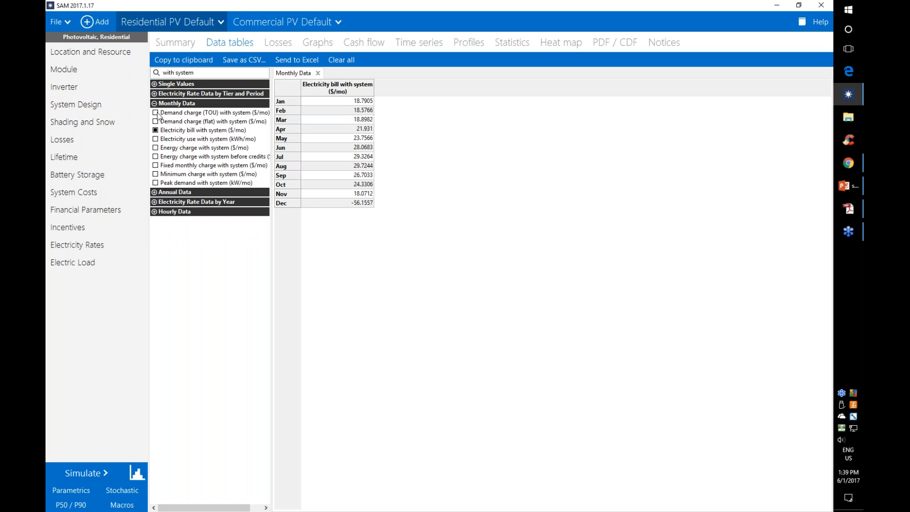
pyautogui.click(156, 113)
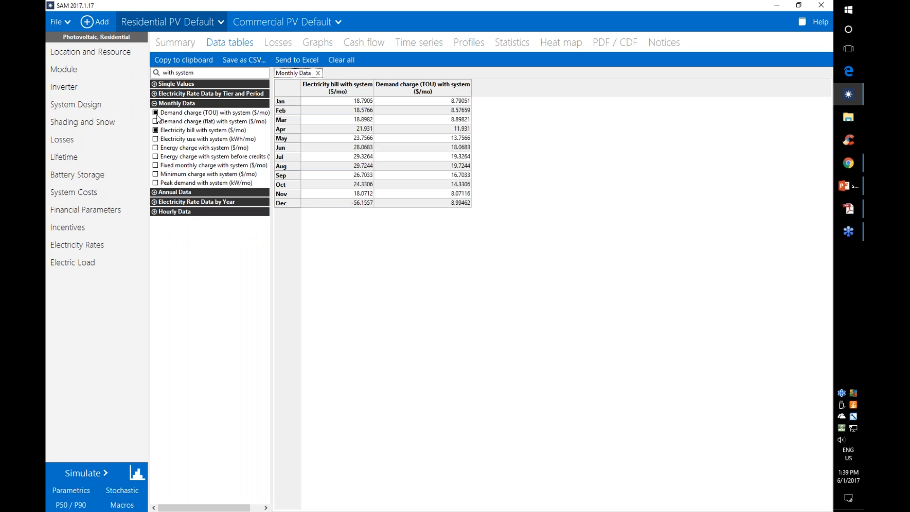
pyautogui.click(155, 147)
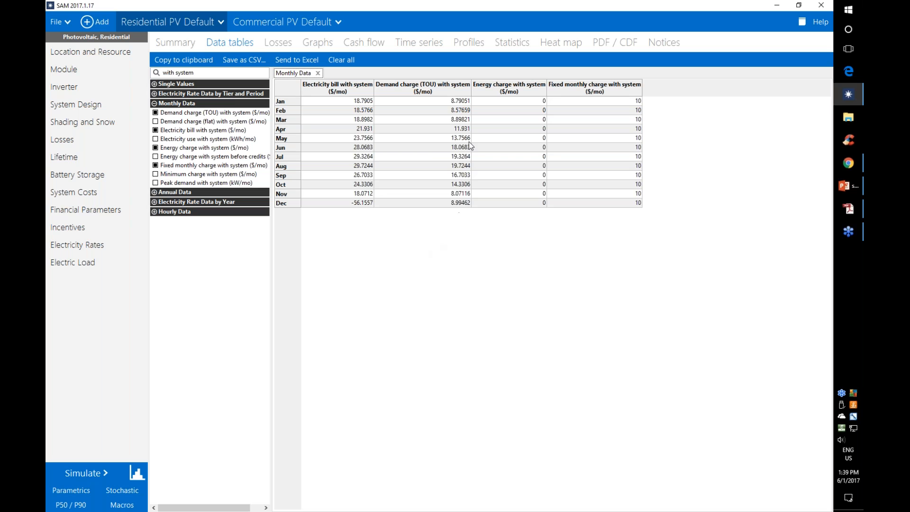
pyautogui.click(359, 104)
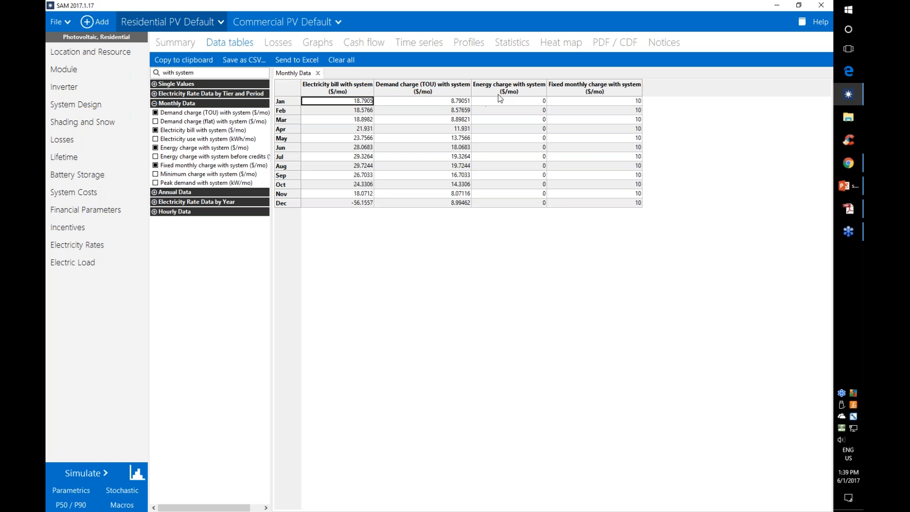
pyautogui.moveTo(517, 101); pyautogui.dragTo(525, 204)
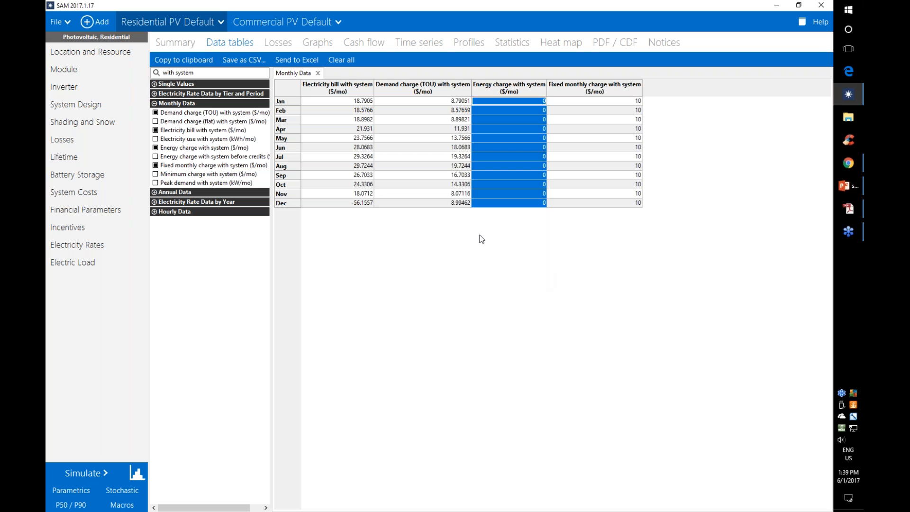
# - Clear the variable filter and add the excess generation kWh credit applied and both kWh credit earned variables to the monthly table
pyautogui.moveTo(201, 73); pyautogui.dragTo(161, 73)
pyautogui.press('BackSpace')
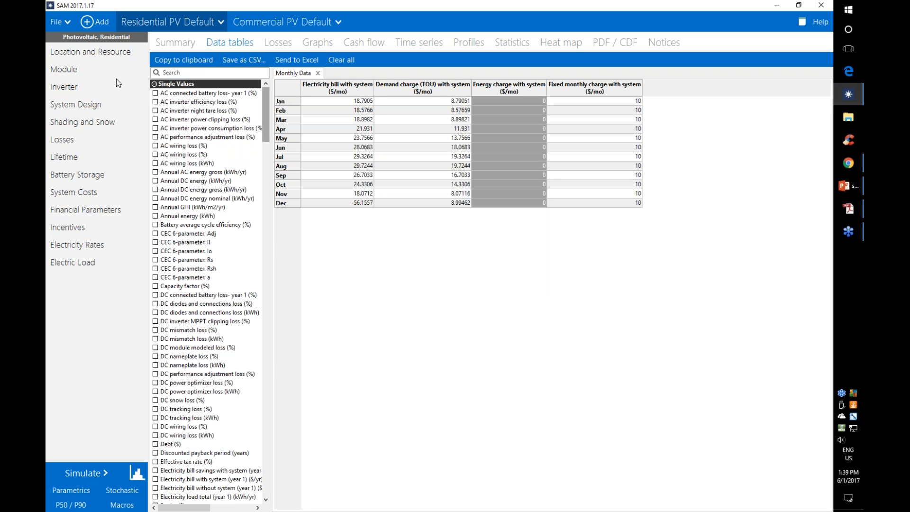
pyautogui.click(154, 84)
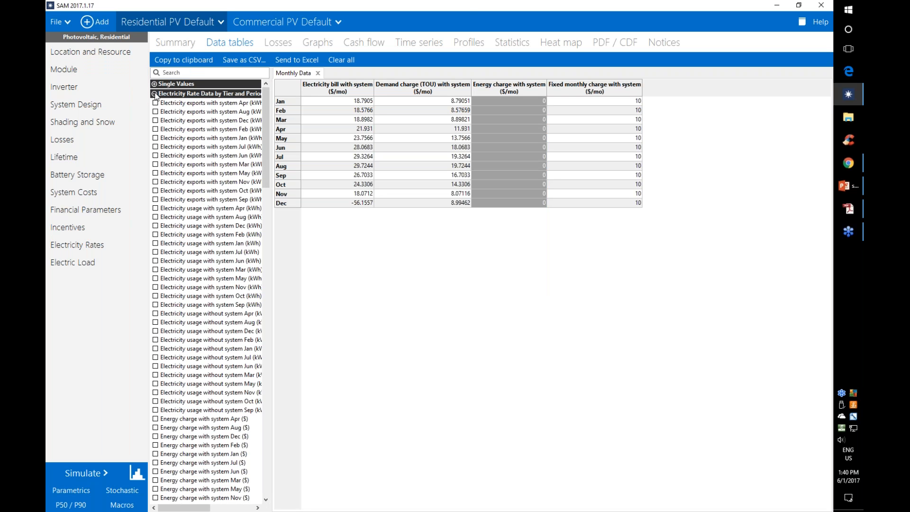
pyautogui.click(154, 93)
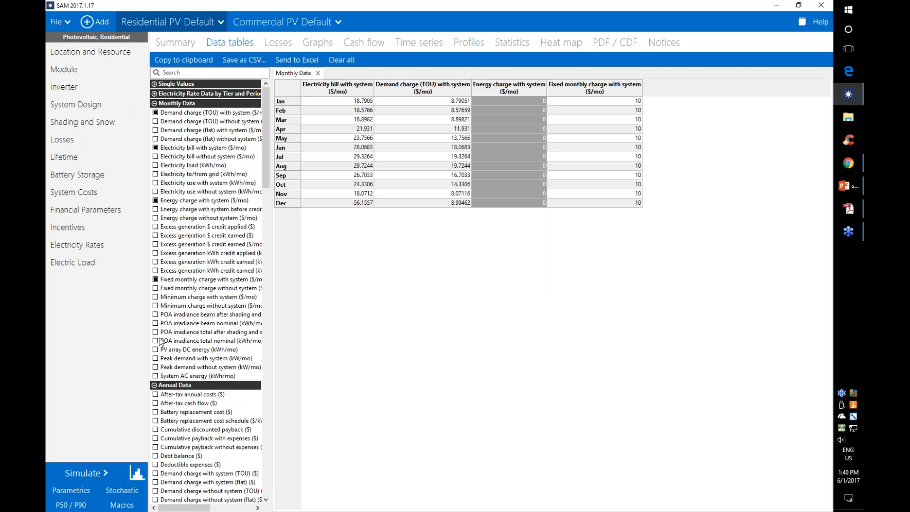
pyautogui.click(156, 254)
pyautogui.click(157, 263)
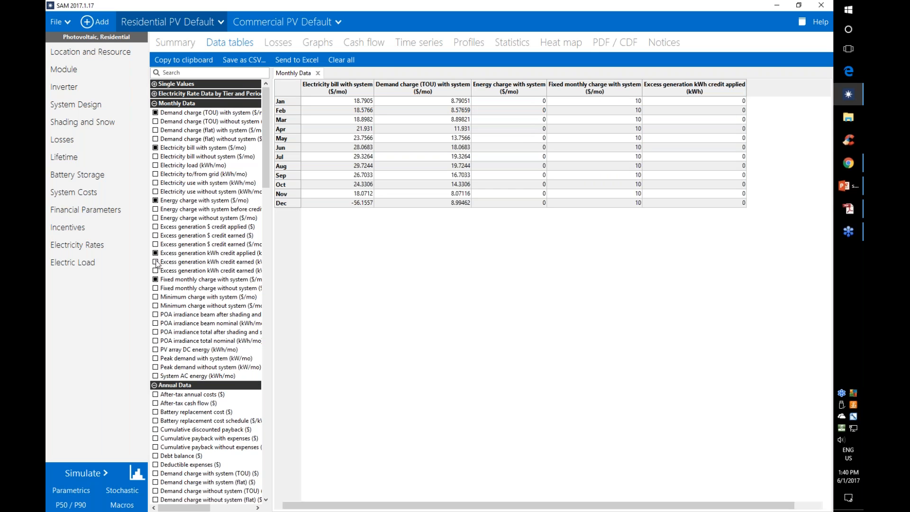
pyautogui.click(156, 271)
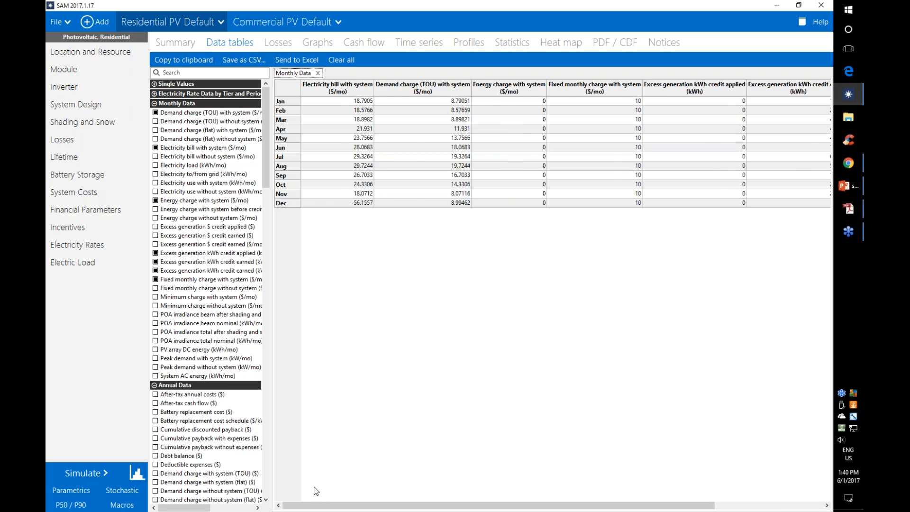
pyautogui.moveTo(316, 505); pyautogui.dragTo(424, 505)
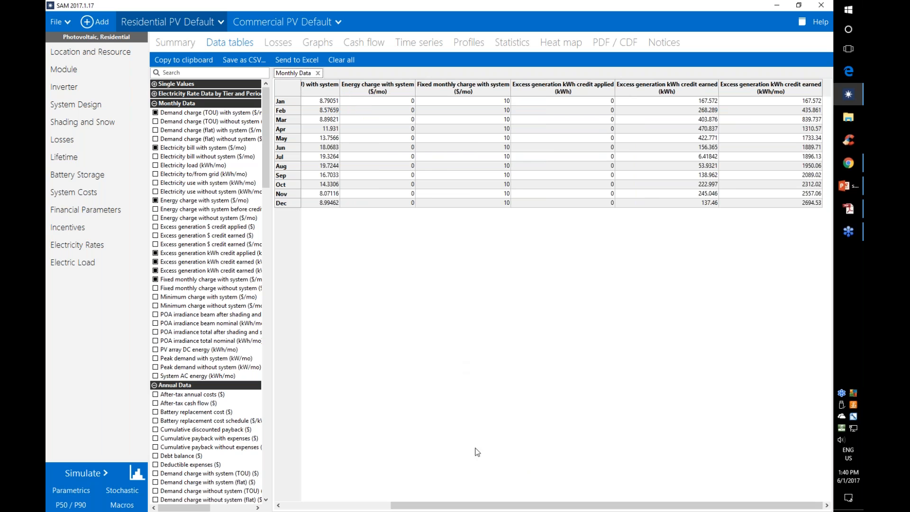
pyautogui.moveTo(386, 506); pyautogui.dragTo(287, 508)
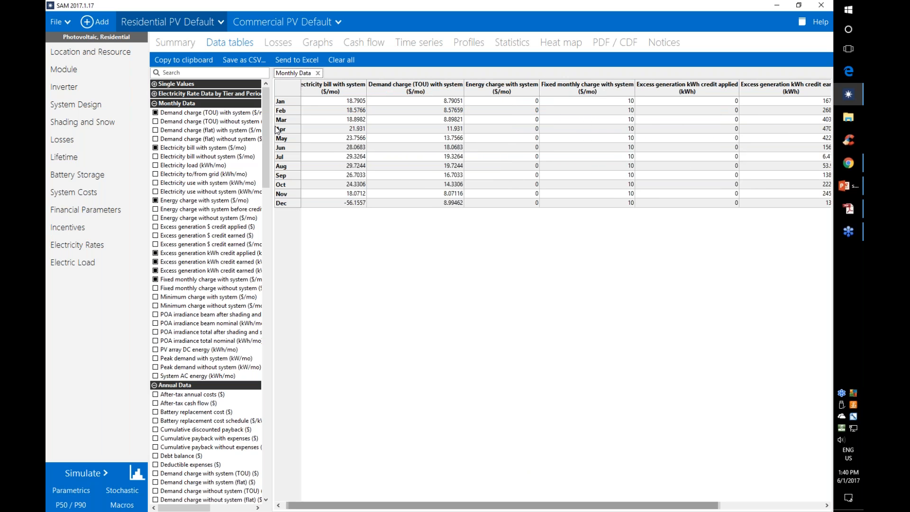
# - Send the monthly data table to an Excel workbook, return to SAM and copy the table to the clipboard
pyautogui.click(298, 60)
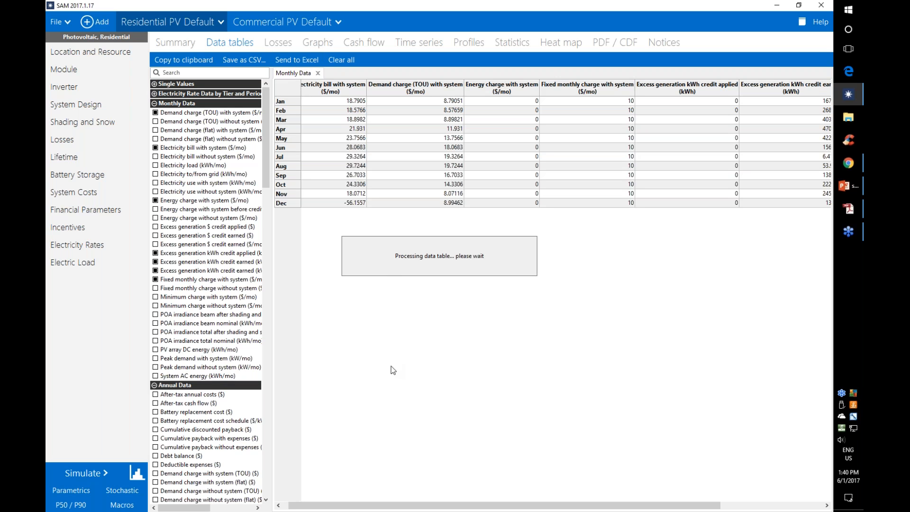
pyautogui.click(843, 260)
pyautogui.moveTo(909, 95); pyautogui.dragTo(378, 102)
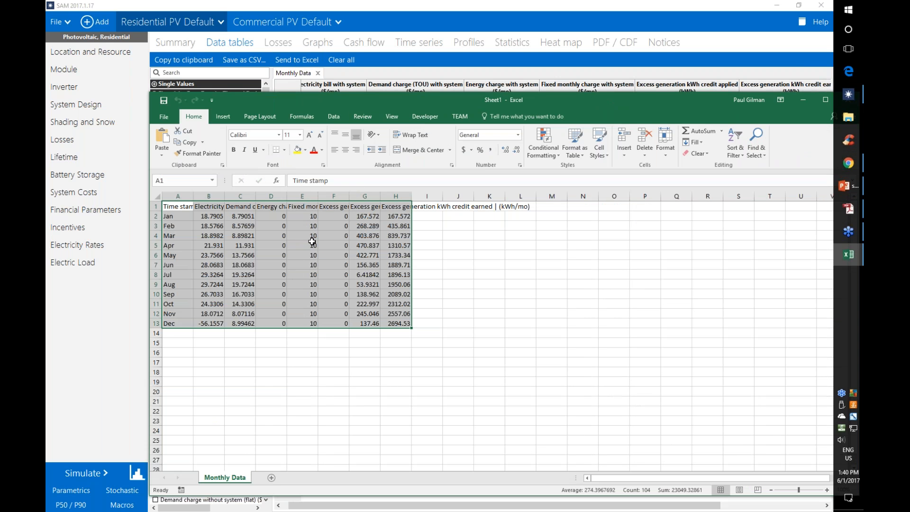
pyautogui.moveTo(380, 103); pyautogui.dragTo(739, 68)
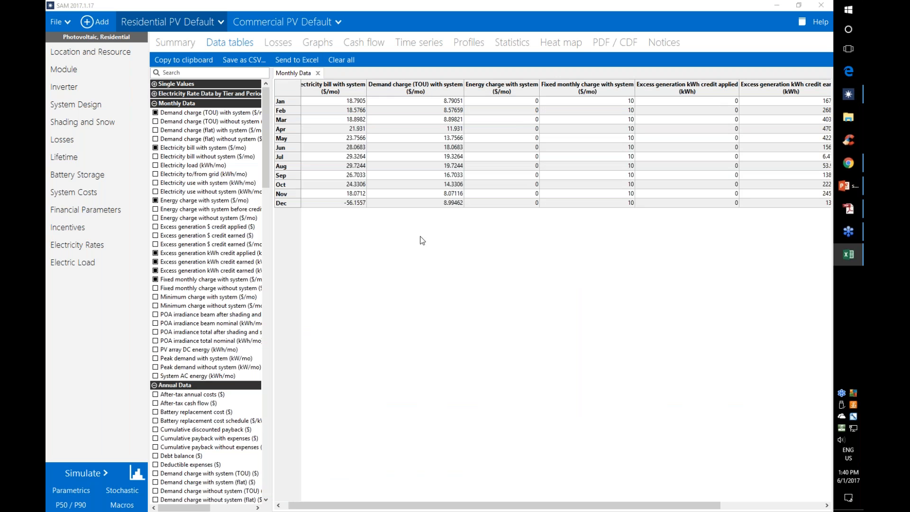
pyautogui.click(199, 59)
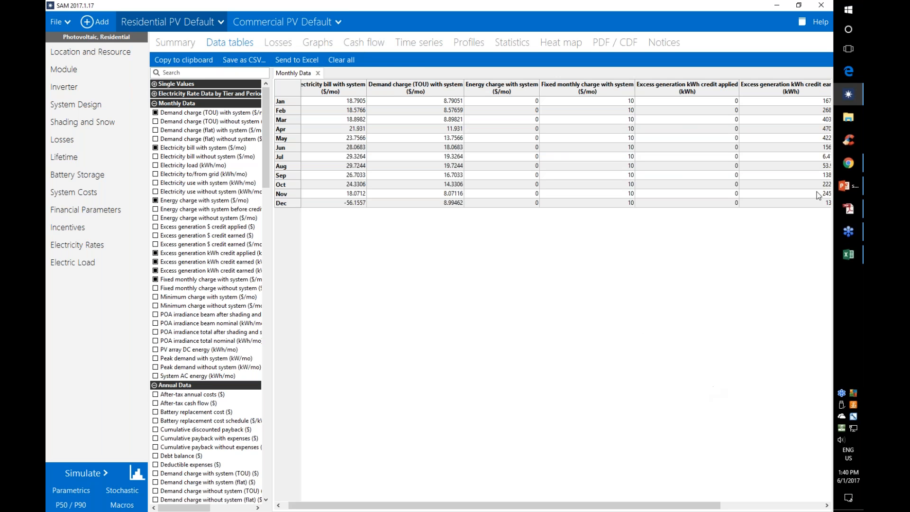
# - Open the residential case's cash flow results and highlight the Value of electricity savings row
pyautogui.moveTo(851, 167)
pyautogui.click(848, 186)
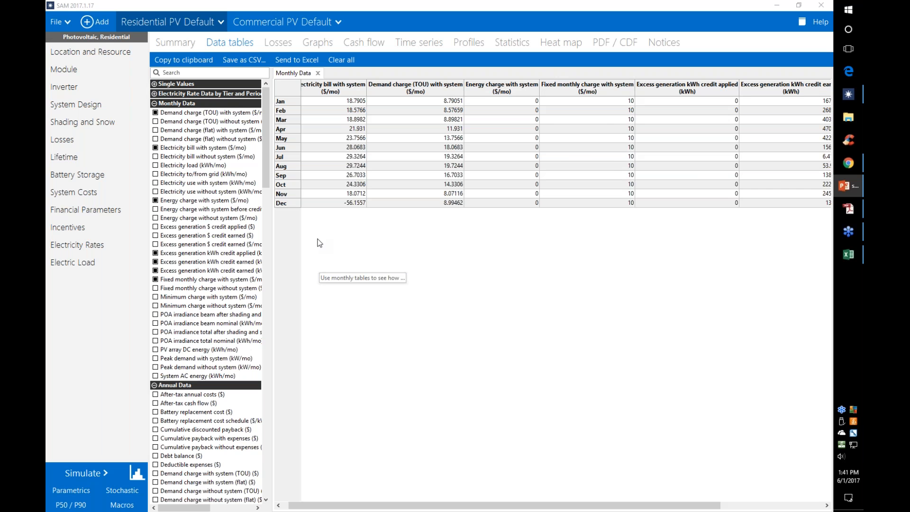
pyautogui.click(368, 44)
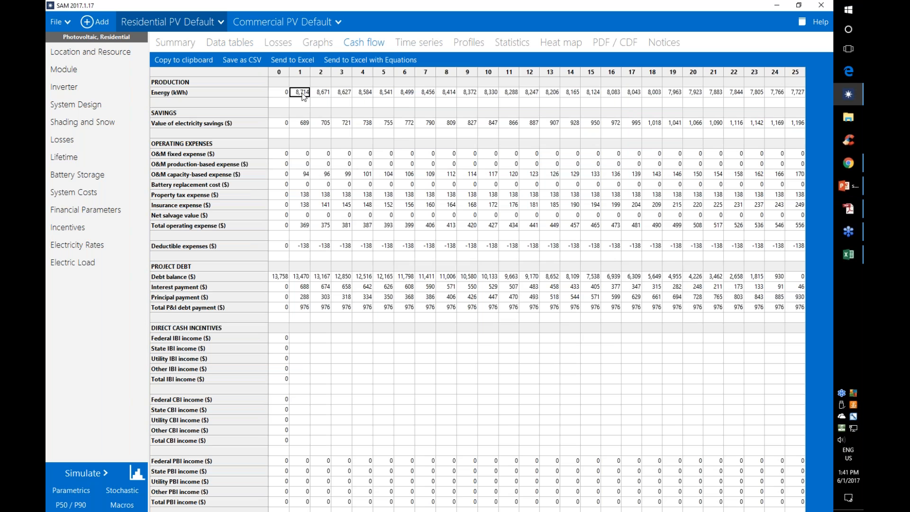
pyautogui.click(216, 125)
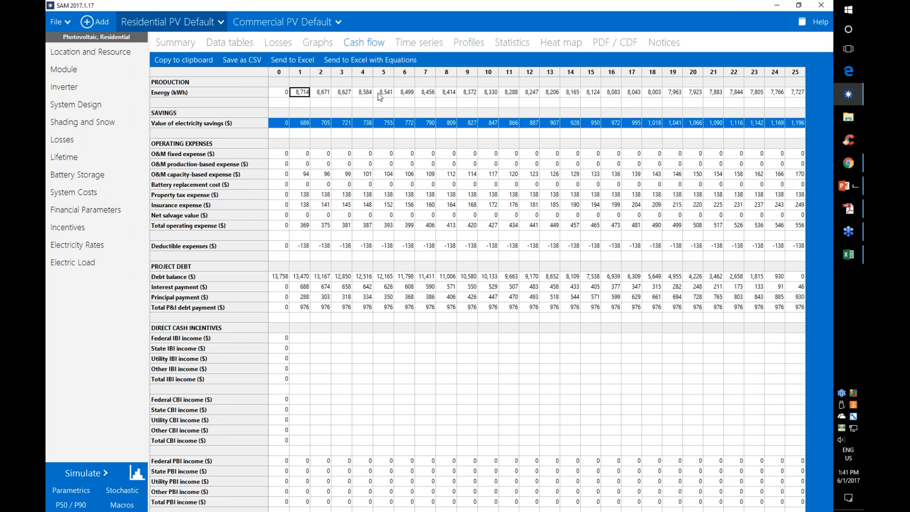
# - Examine the after-tax annual costs and after-tax cash flow rows at the end of the cash flow table
pyautogui.click(798, 5)
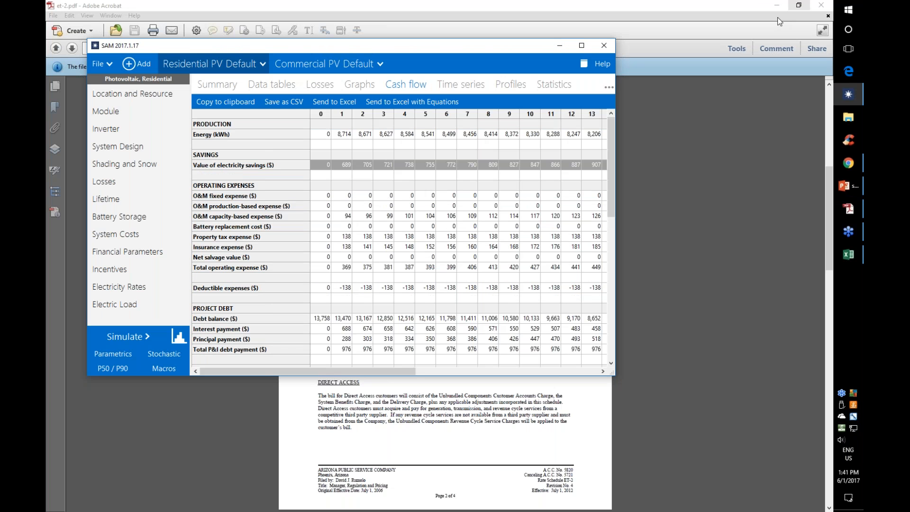
pyautogui.click(581, 45)
pyautogui.moveTo(830, 168); pyautogui.dragTo(832, 326)
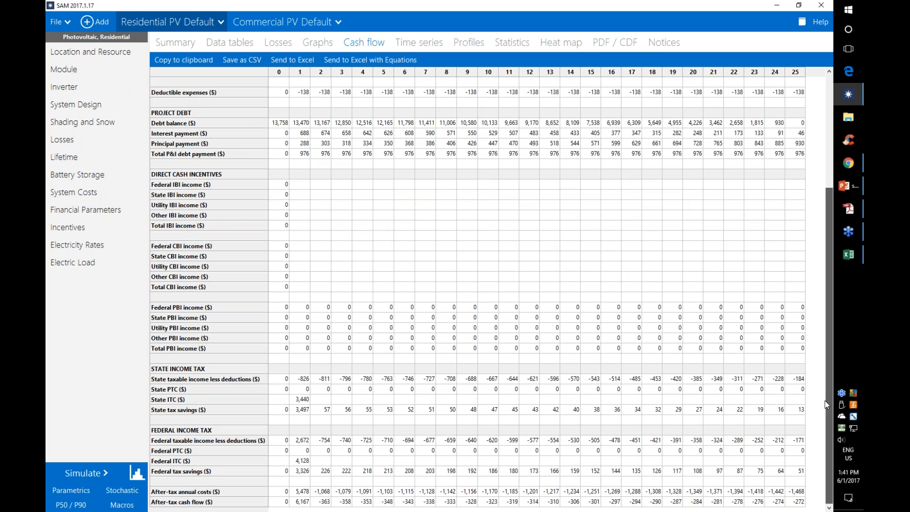
pyautogui.click(282, 492)
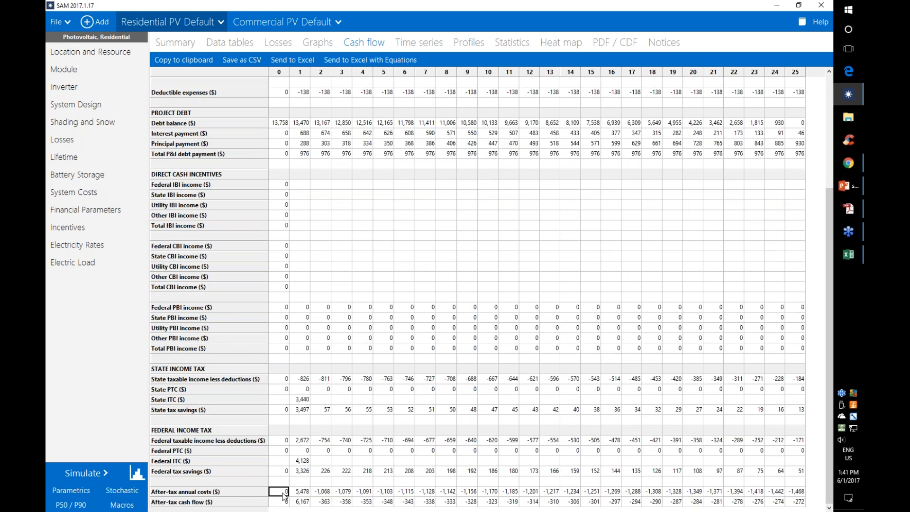
pyautogui.click(283, 503)
pyautogui.scroll(1, 297, 468)
pyautogui.scroll(4, 297, 468)
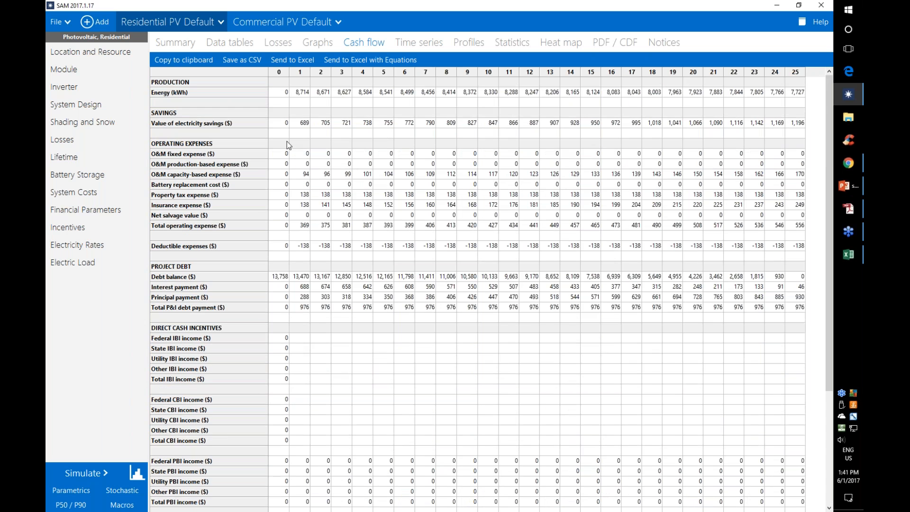
# - Select the year 1 value of electricity savings in the cash flow and open the summary metrics for comparison
pyautogui.click(302, 126)
pyautogui.click(179, 44)
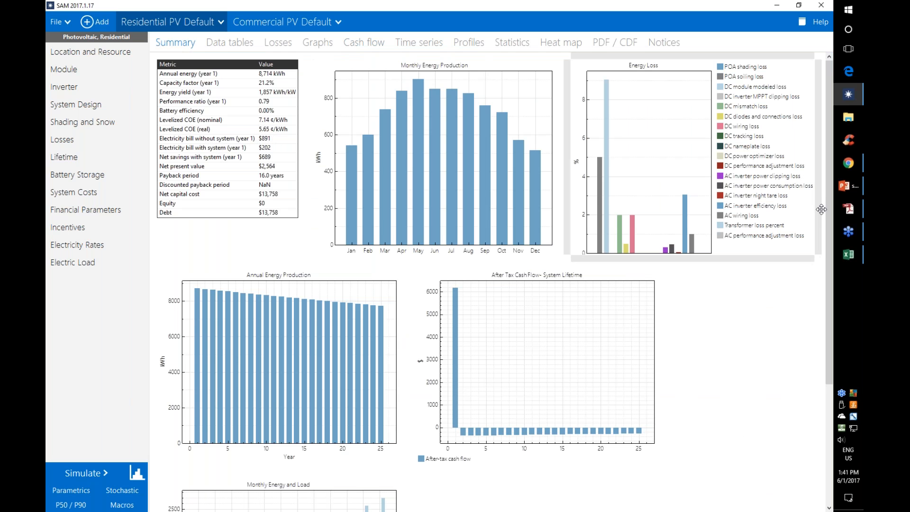
# - Switch to the PowerPoint presentation and review the slides on electricity bill savings and after-tax cash flow metrics
pyautogui.click(848, 185)
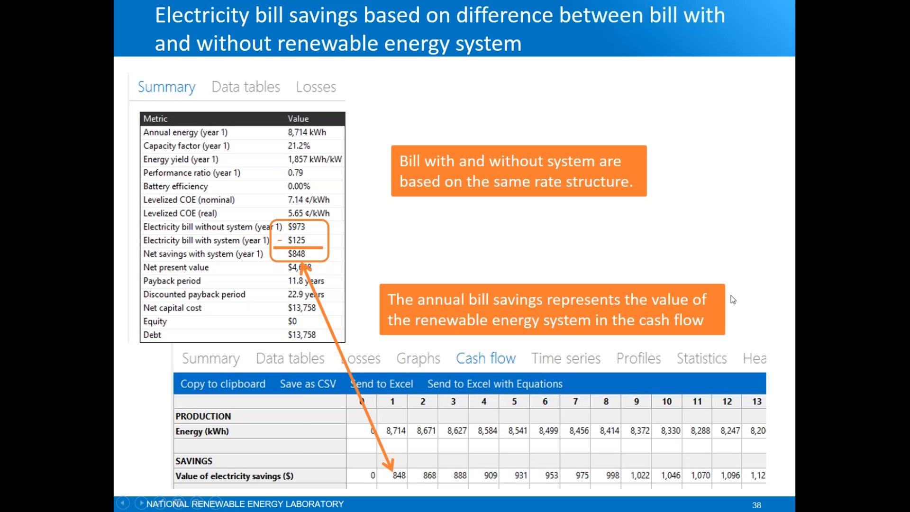
pyautogui.press('Escape')
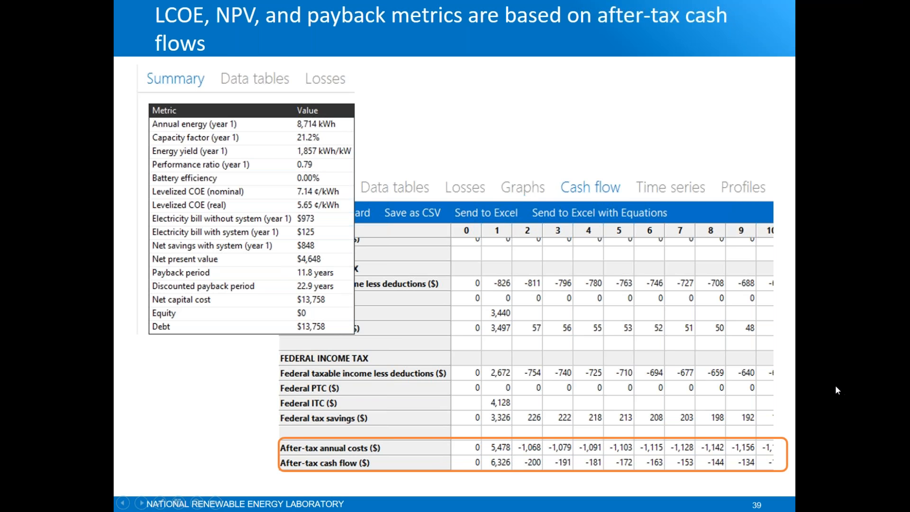
pyautogui.press('Escape')
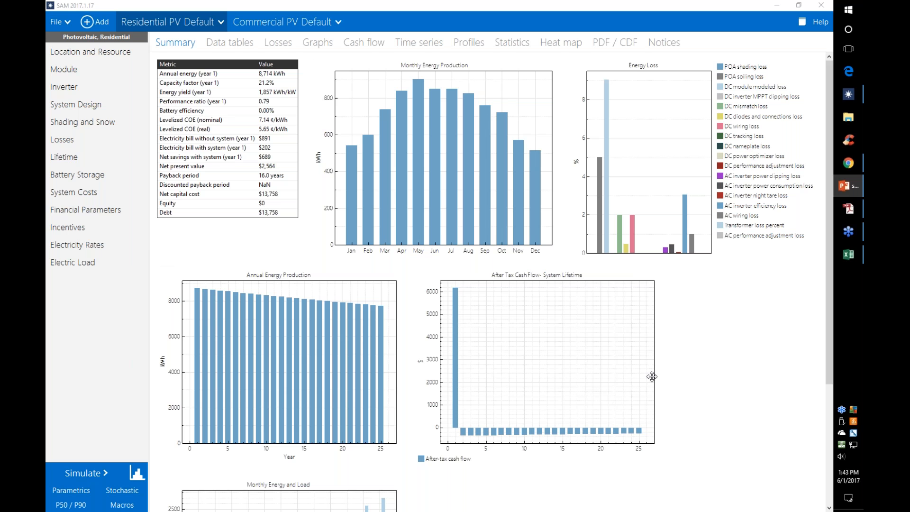
# - Review the residential case's electricity rates and the rate options for the "no system" scenario in the Value of RE System macro
pyautogui.click(77, 244)
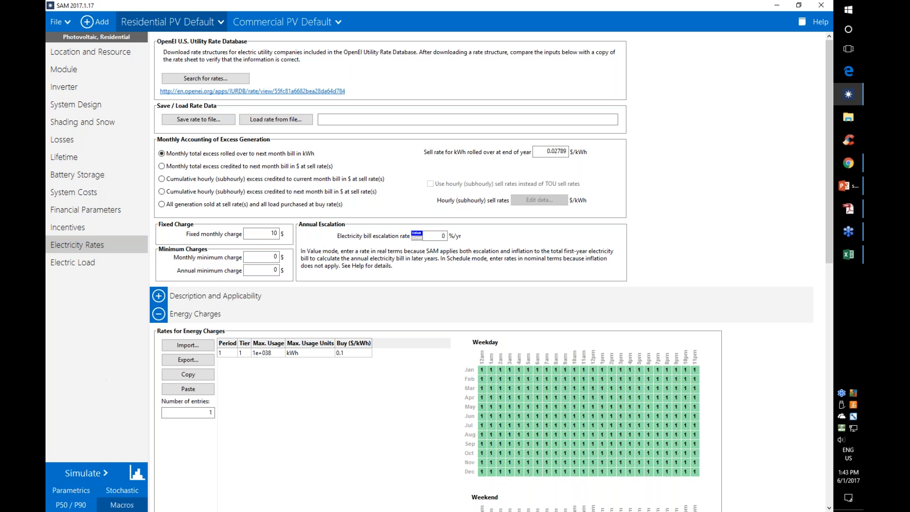
pyautogui.click(122, 505)
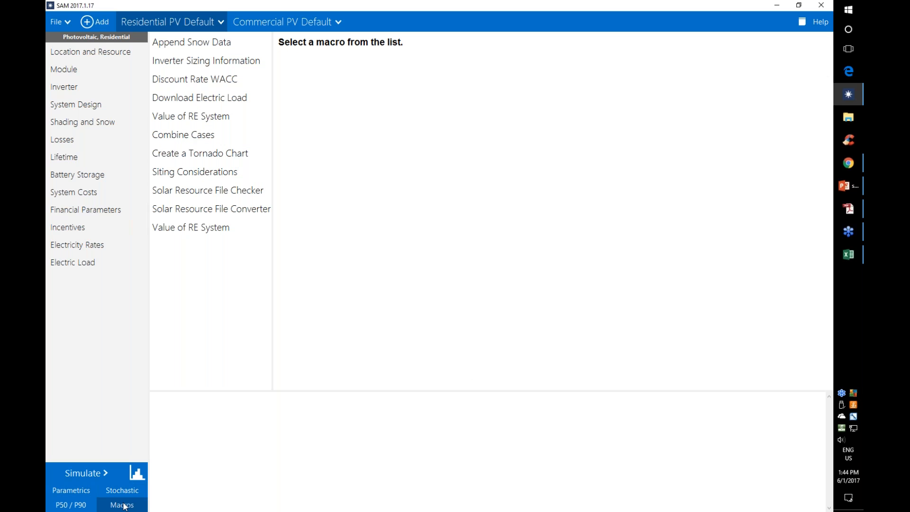
pyautogui.click(192, 119)
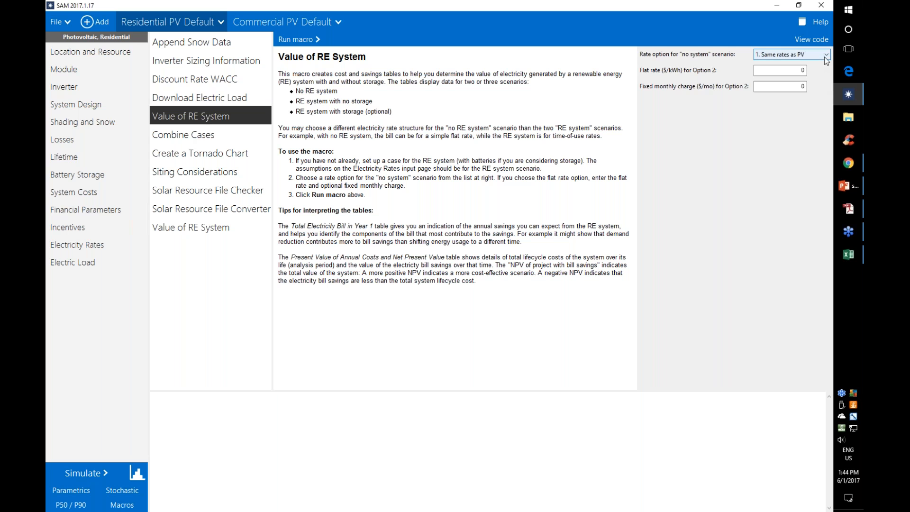
pyautogui.click(101, 249)
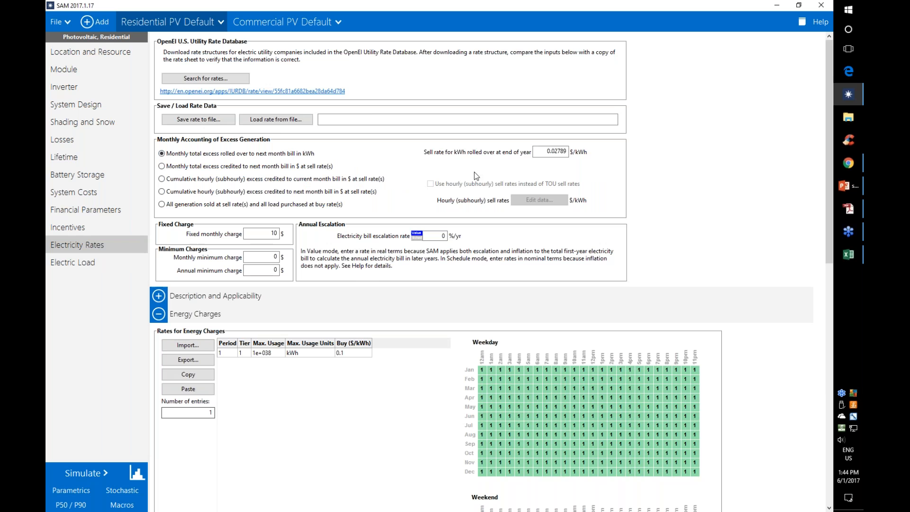
pyautogui.click(140, 502)
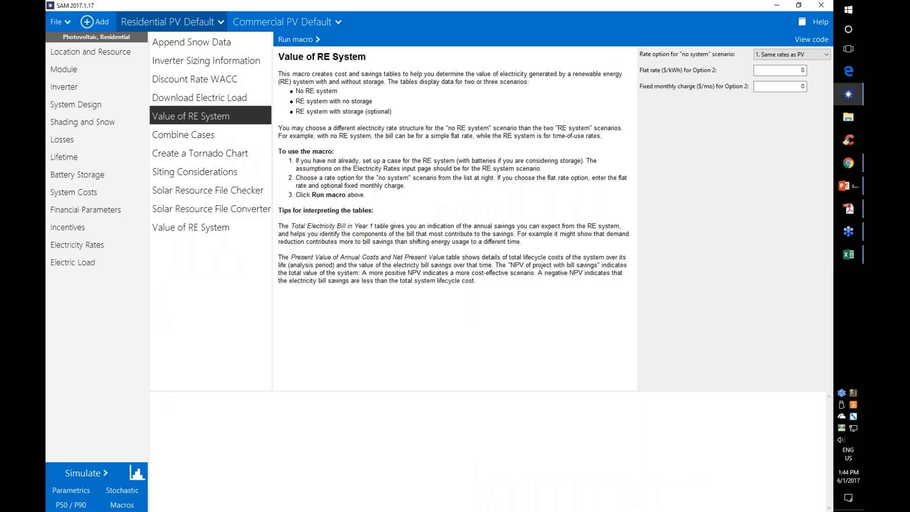
pyautogui.click(818, 57)
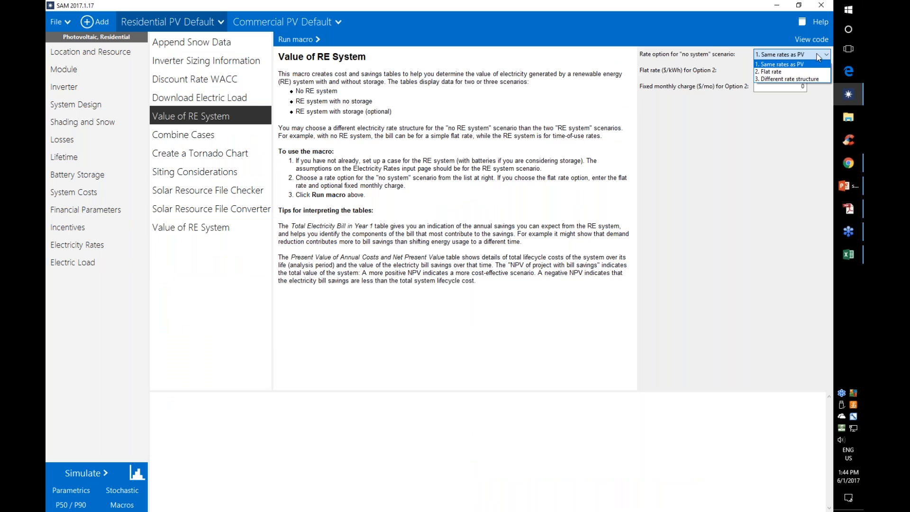
pyautogui.click(818, 57)
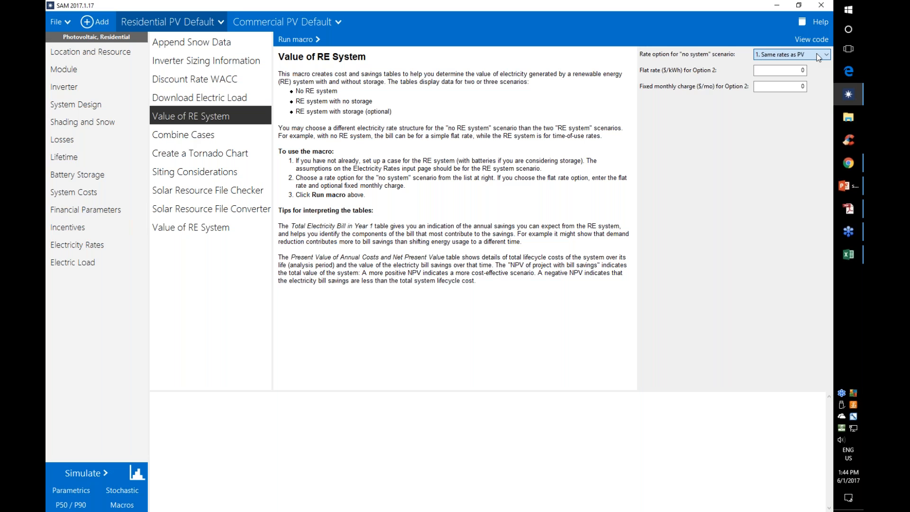
# - Set the "no system" rate option to Flat rate, with 0.09 $/kWh and a fixed monthly charge of 15 $/mo
pyautogui.click(818, 57)
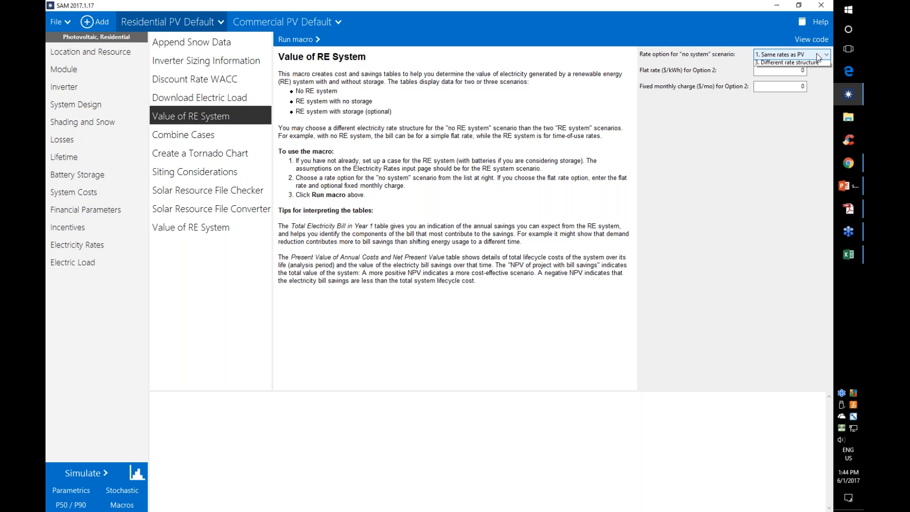
pyautogui.click(809, 71)
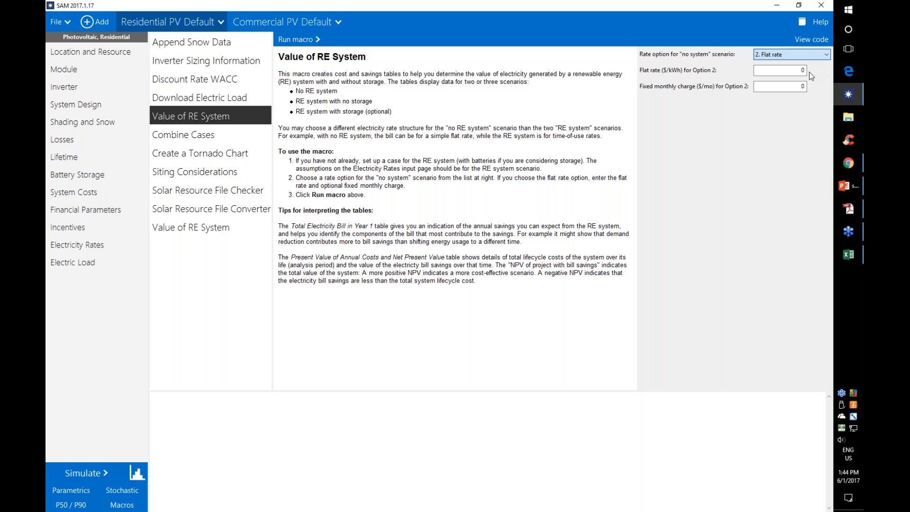
pyautogui.click(788, 72)
pyautogui.write('.')
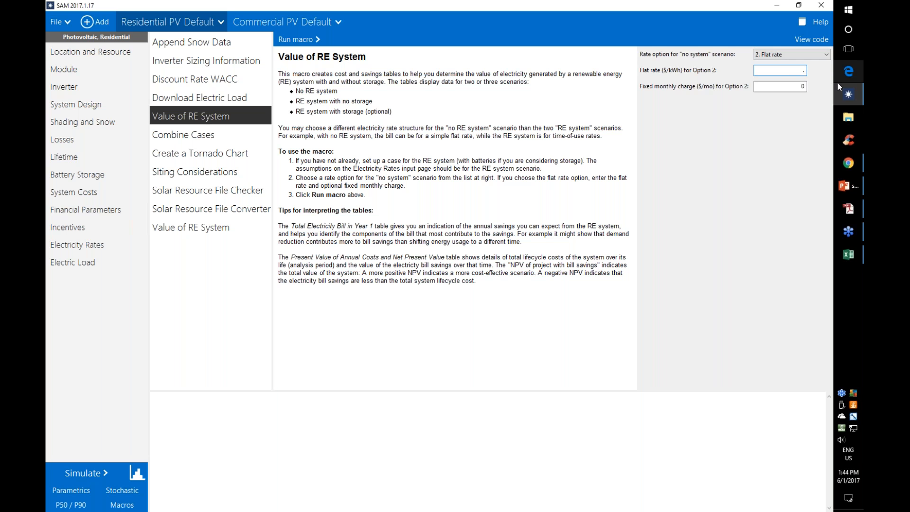
pyautogui.write('09')
pyautogui.click(780, 86)
pyautogui.write('15')
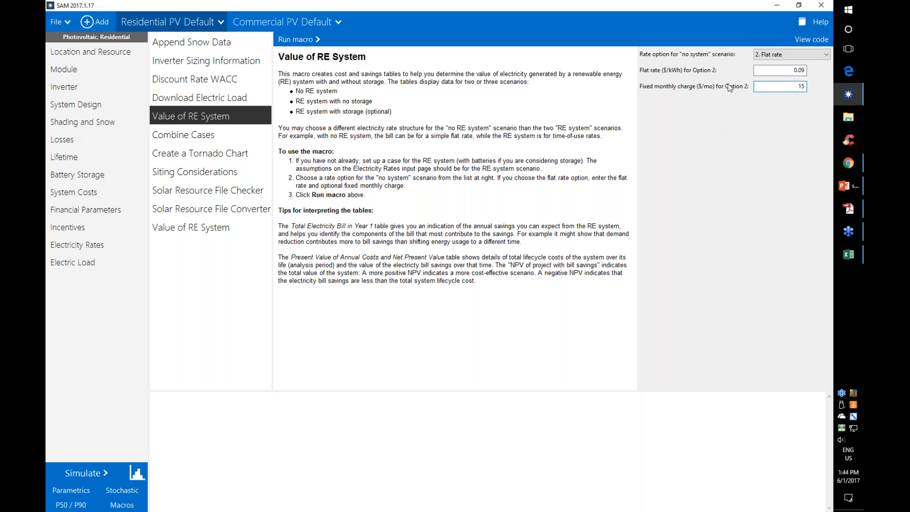
pyautogui.click(762, 86)
# - Run the Value of RE System macro for the Residential PV Default case and review the bill and present value tables
pyautogui.click(307, 40)
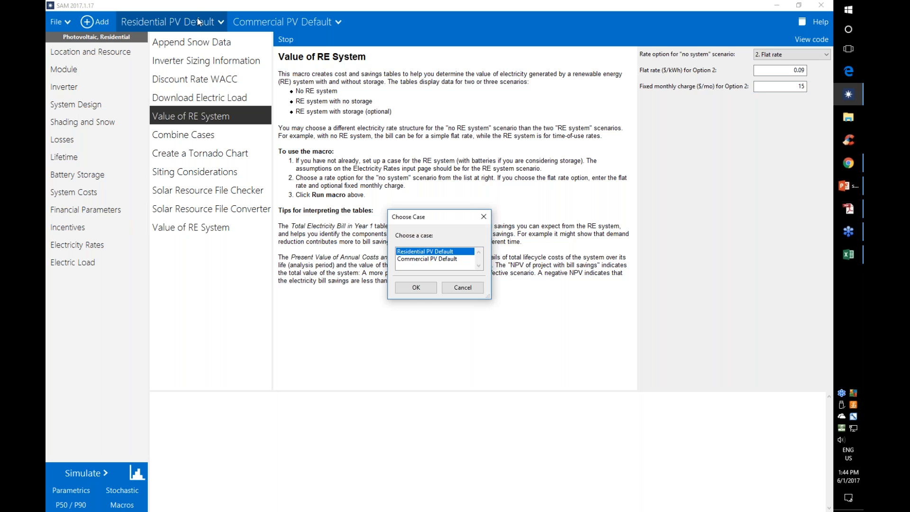
pyautogui.doubleClick(412, 252)
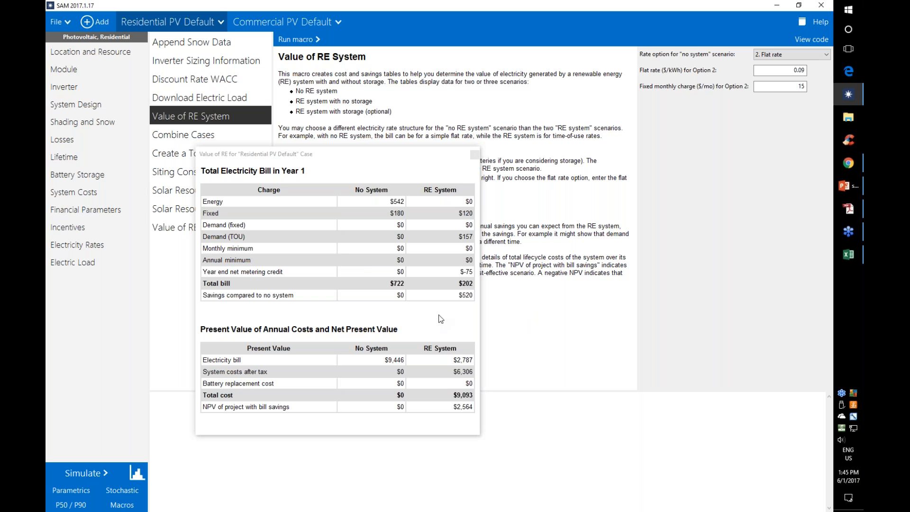
pyautogui.click(476, 157)
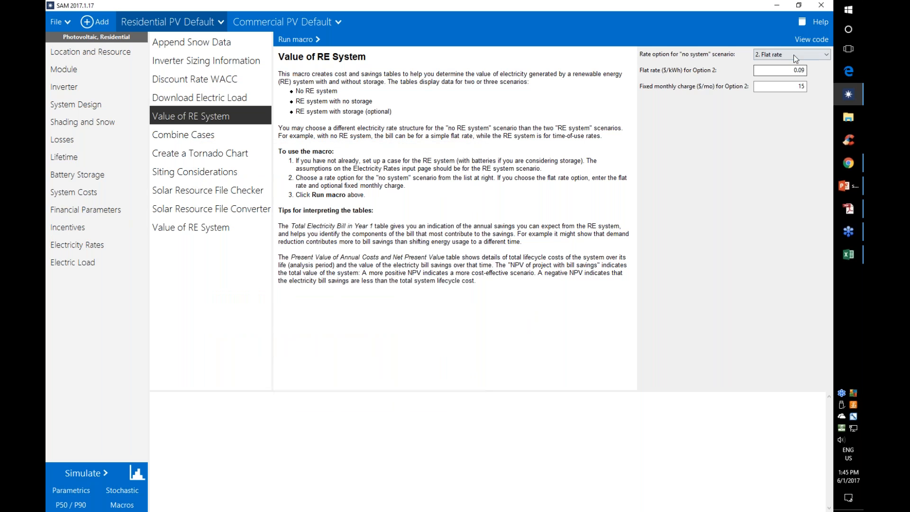
# - Rerun the macro for the residential case with a different rate structure, finding Portland General Electric Co by zip code 97202
pyautogui.click(793, 55)
pyautogui.click(799, 79)
pyautogui.click(295, 39)
pyautogui.click(421, 286)
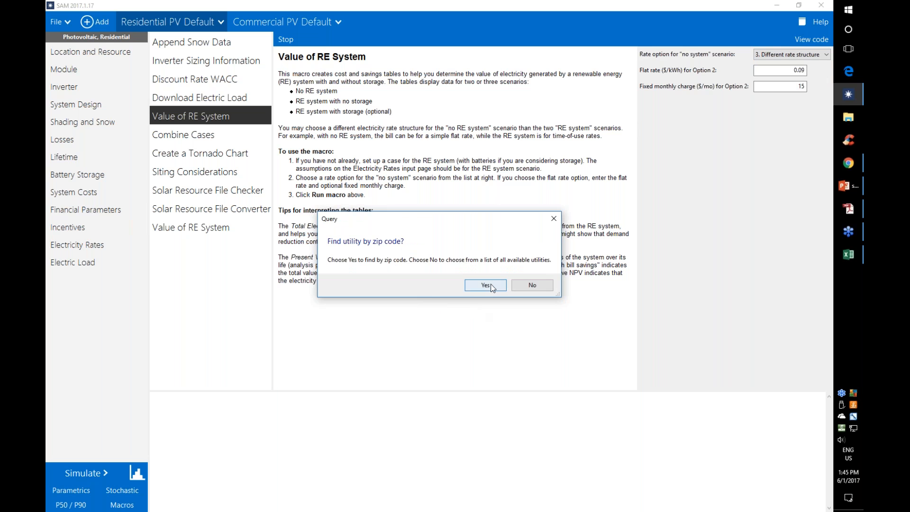
pyautogui.click(486, 285)
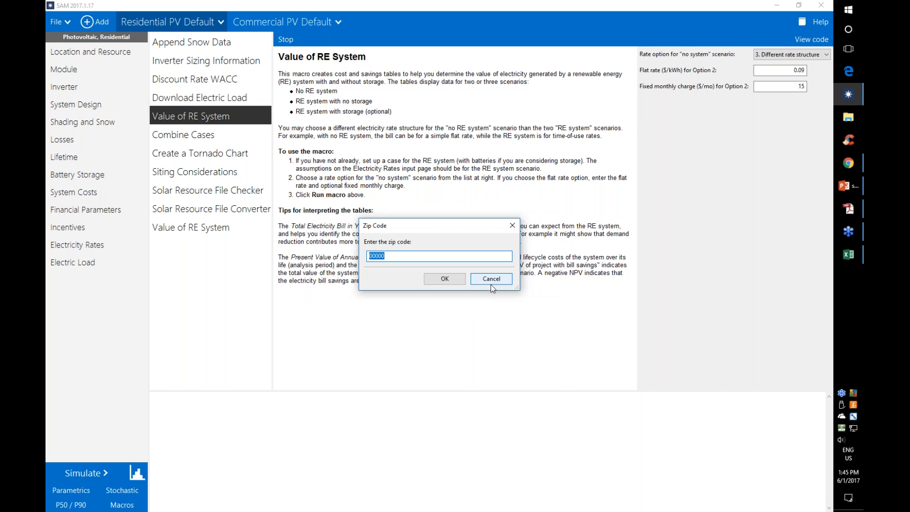
pyautogui.write('97202')
pyautogui.click(445, 279)
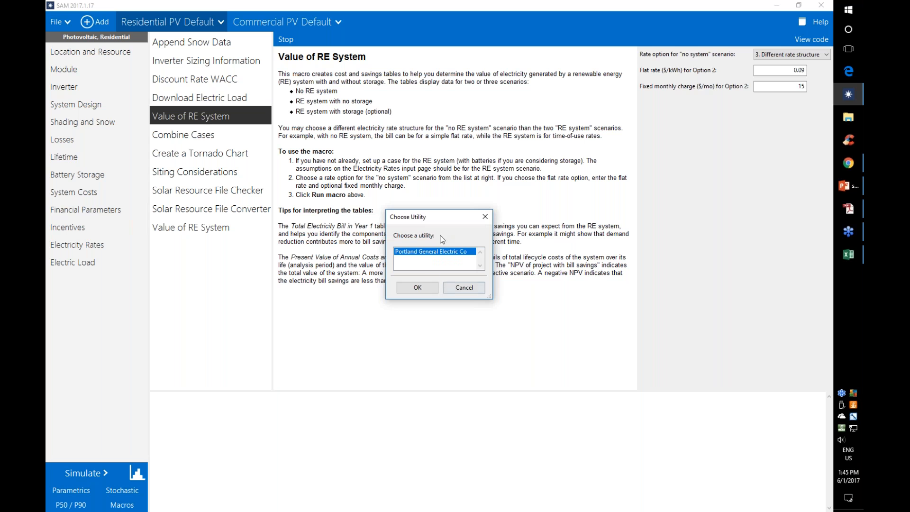
pyautogui.click(417, 287)
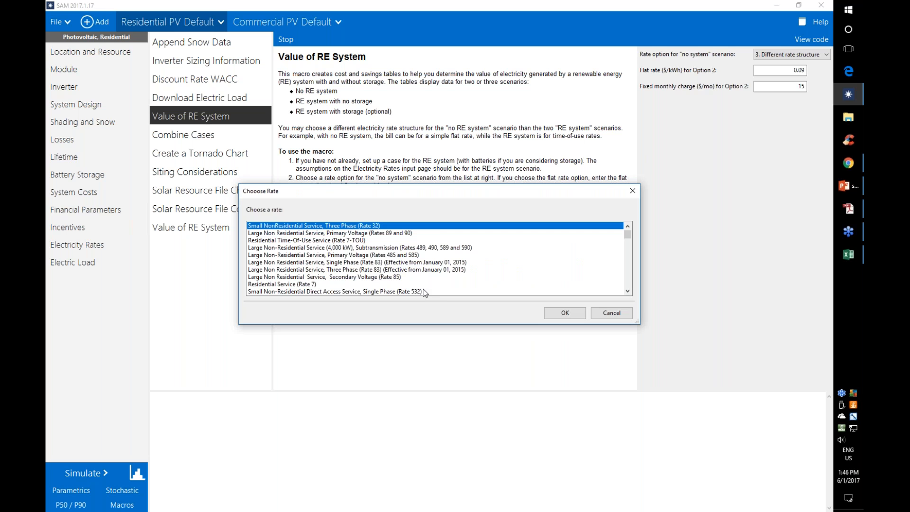
# - Apply the Residential Time-Of-Use Service (Rate 7-TOU) rate, review the resulting value tables, and switch to the PowerPoint presentation
pyautogui.click(340, 241)
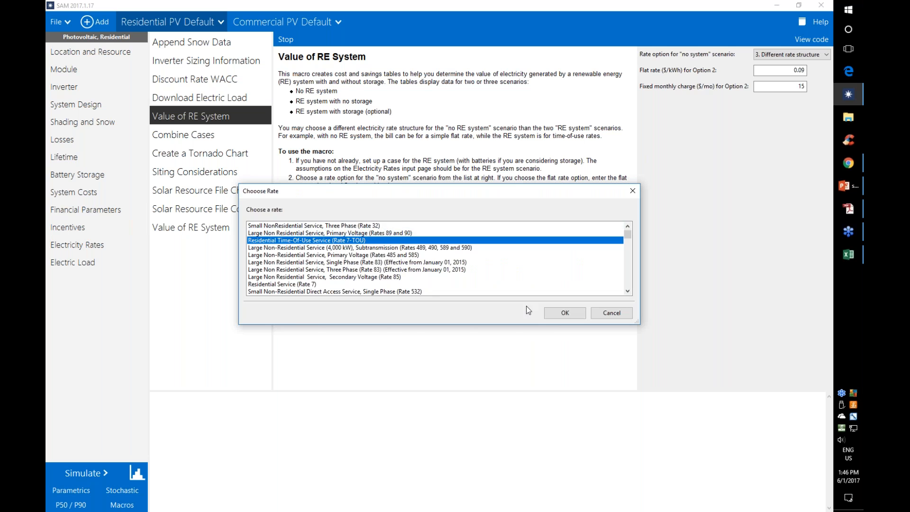
pyautogui.click(564, 312)
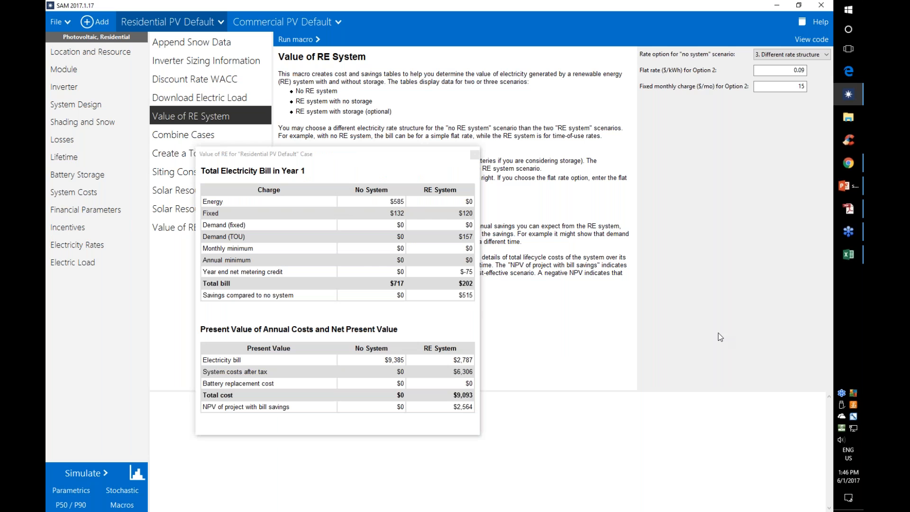
pyautogui.click(474, 155)
pyautogui.click(848, 186)
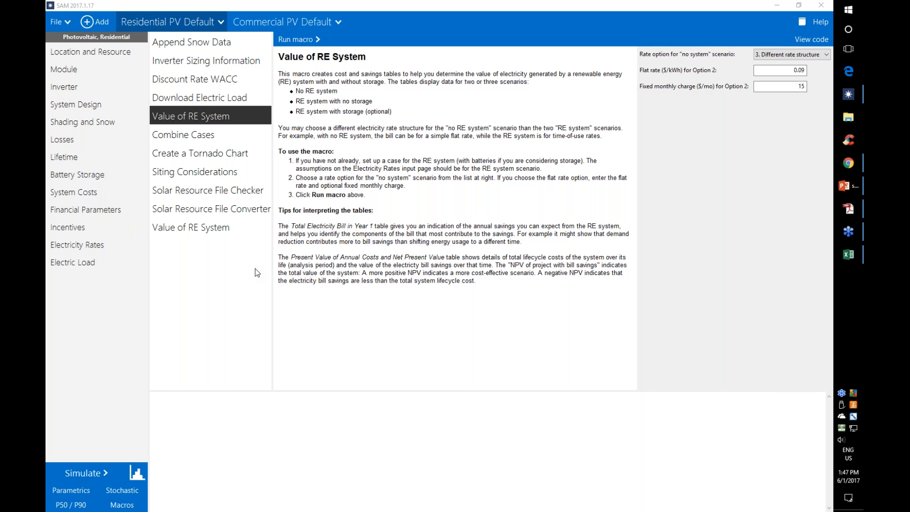
# - View the Commercial PV Default case's monthly electric load summary and open its Download Electric Load macro
pyautogui.click(241, 25)
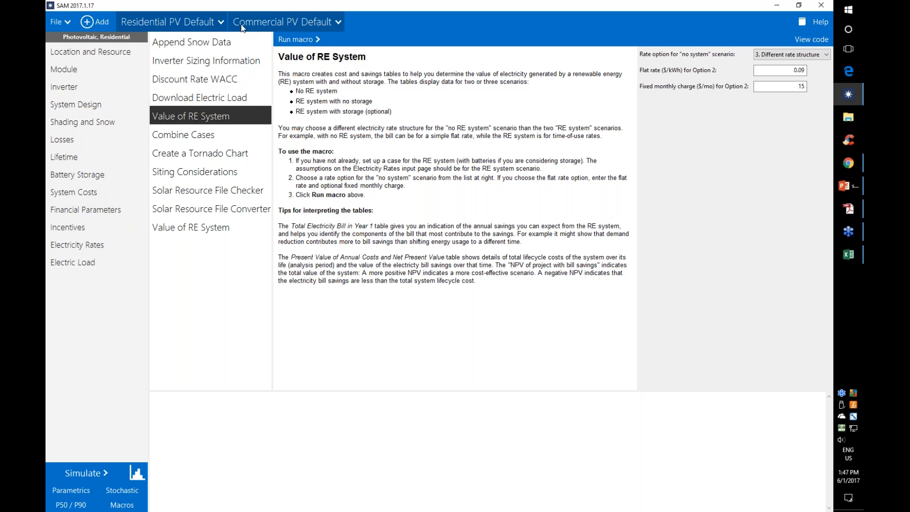
pyautogui.click(241, 24)
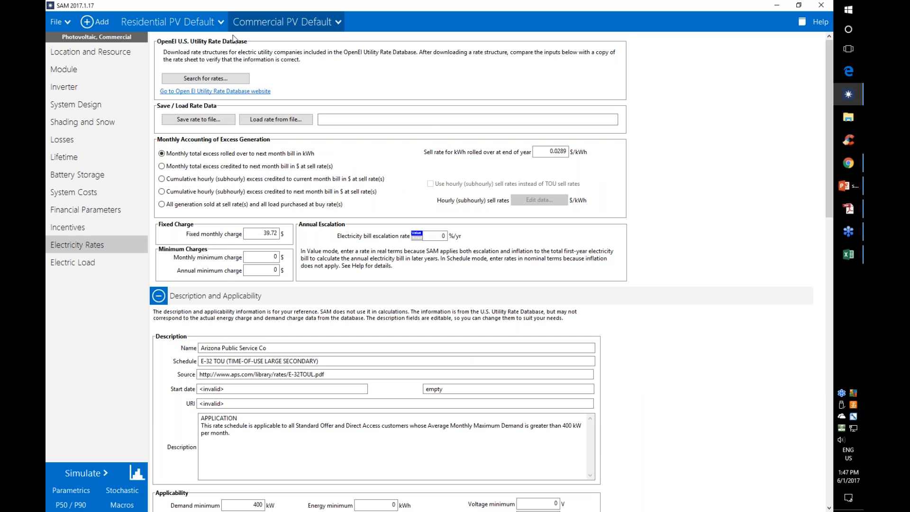
pyautogui.click(70, 269)
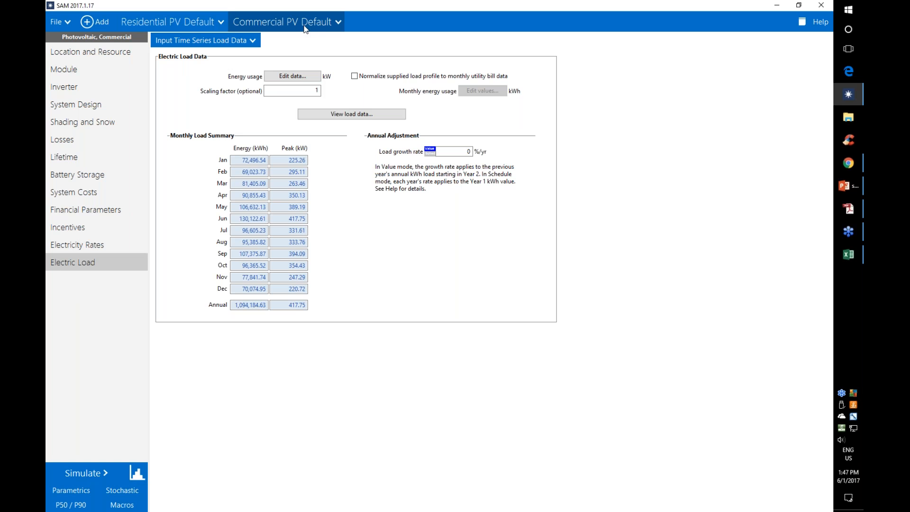
pyautogui.click(121, 504)
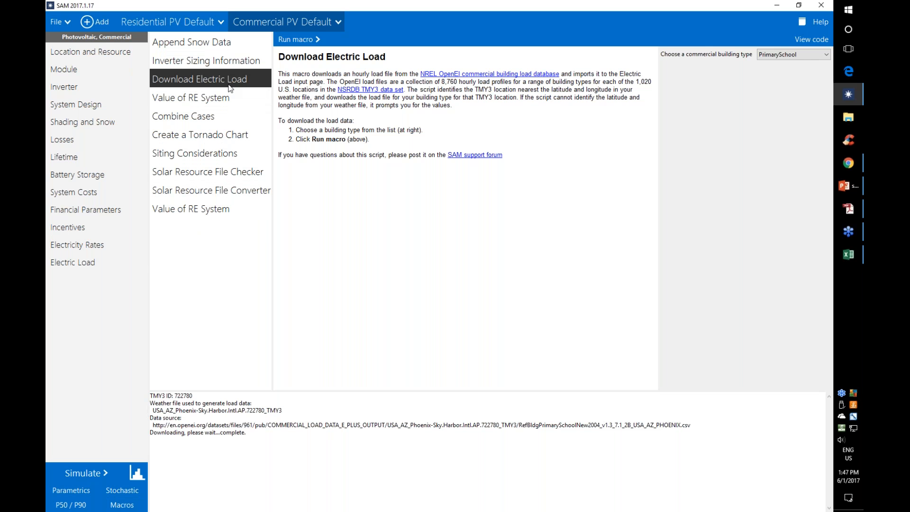
# - Compare the residential and commercial building type choices for downloading load data, and check the commercial case's weather file location
pyautogui.click(169, 23)
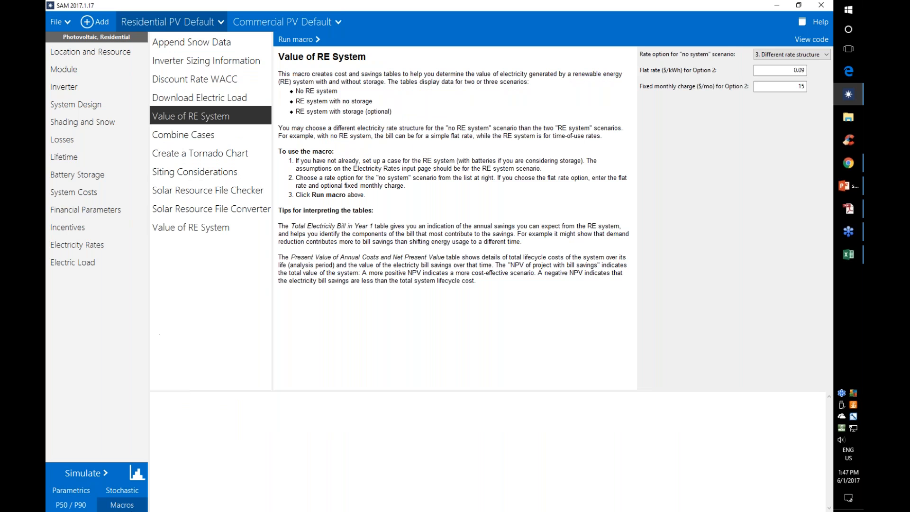
pyautogui.click(207, 98)
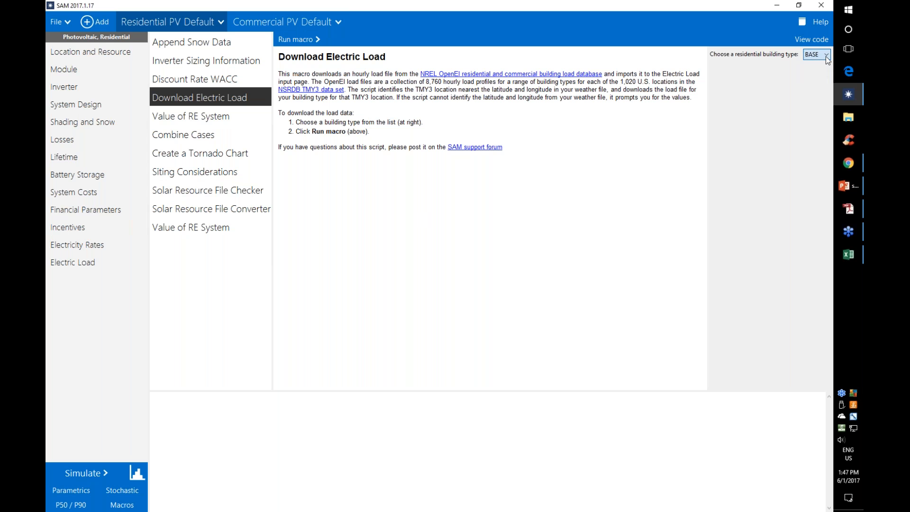
pyautogui.click(297, 25)
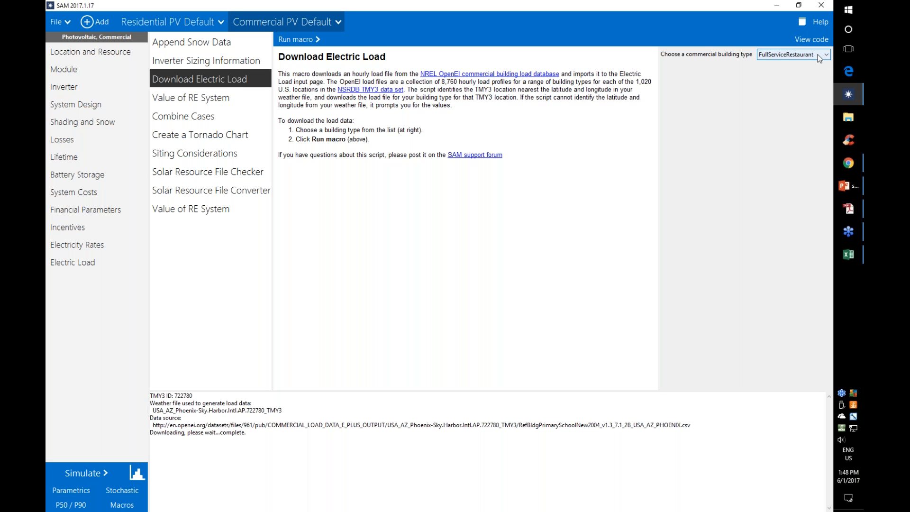
pyautogui.click(89, 50)
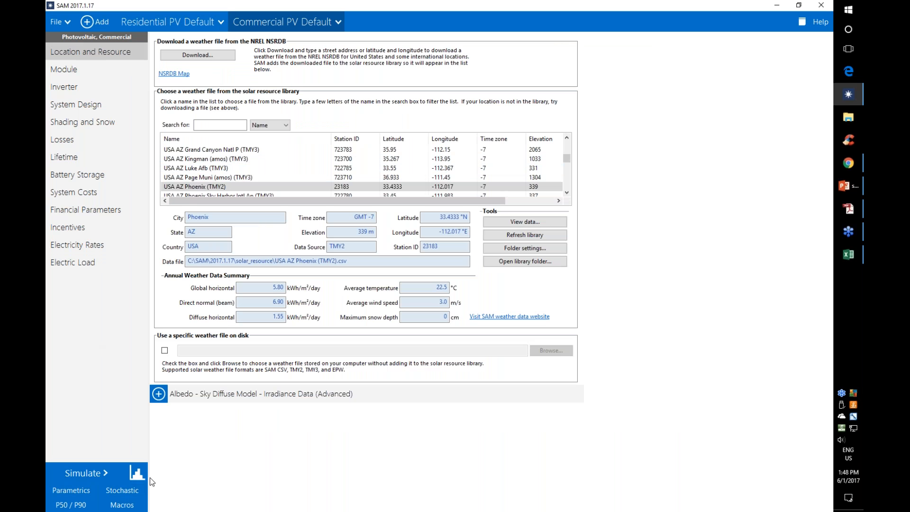
# - Download the electric load for the QuickServiceRestaurant building type into the commercial case with the Download Electric Load macro
pyautogui.click(122, 504)
pyautogui.click(823, 56)
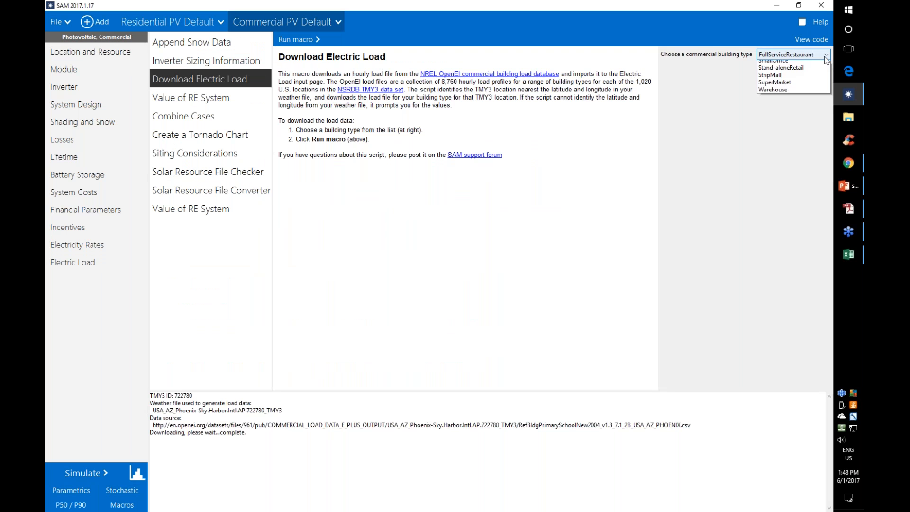
pyautogui.click(803, 122)
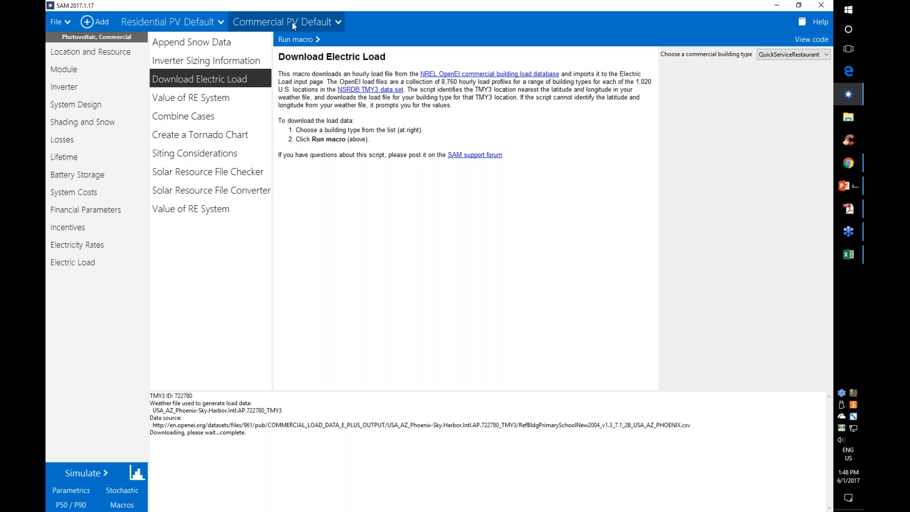
pyautogui.click(295, 40)
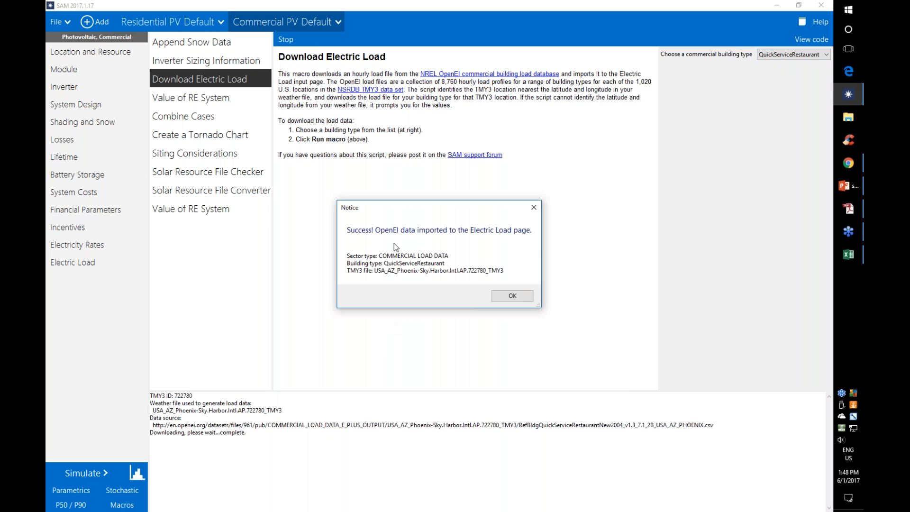
pyautogui.click(502, 297)
# - Examine the commercial case's hourly load profile around June 7 to 12 in the data viewer, and return to the electricity rates
pyautogui.click(96, 262)
pyautogui.click(333, 114)
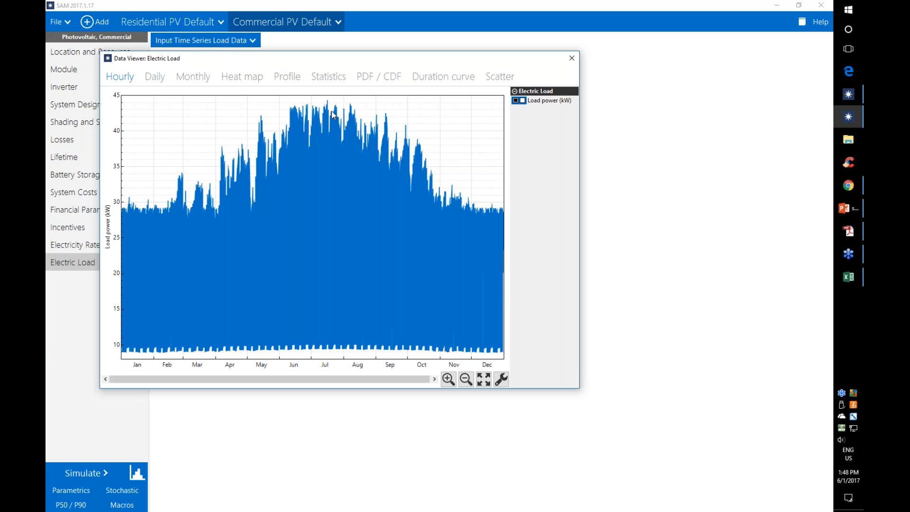
pyautogui.moveTo(266, 314); pyautogui.dragTo(317, 303)
pyautogui.moveTo(243, 283); pyautogui.dragTo(345, 282)
pyautogui.moveTo(253, 282); pyautogui.dragTo(410, 293)
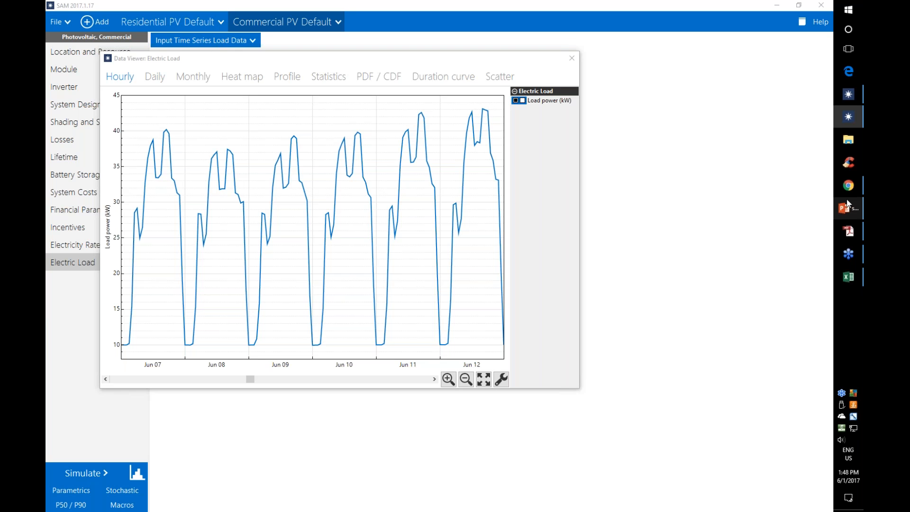
pyautogui.click(572, 57)
pyautogui.click(92, 245)
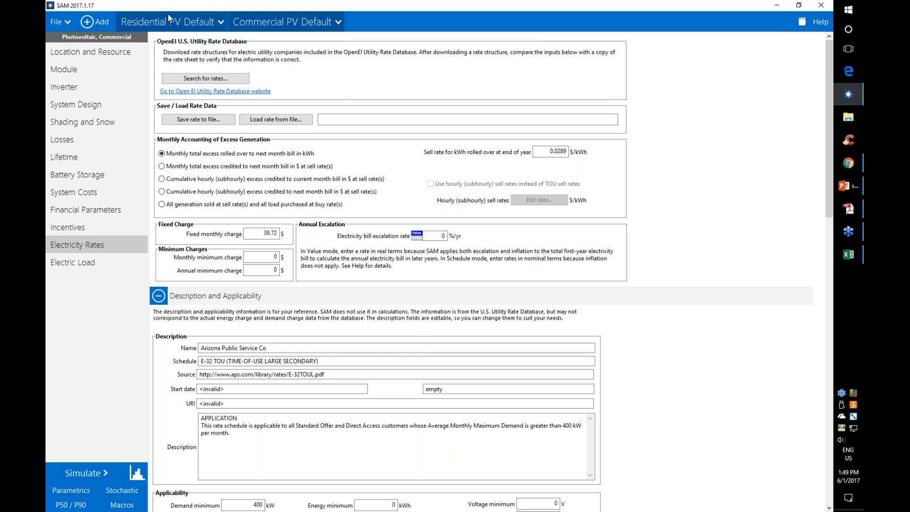
# - Open the OpenEI Utility Rate Database website and look up the rates for zip code 97202
pyautogui.click(221, 91)
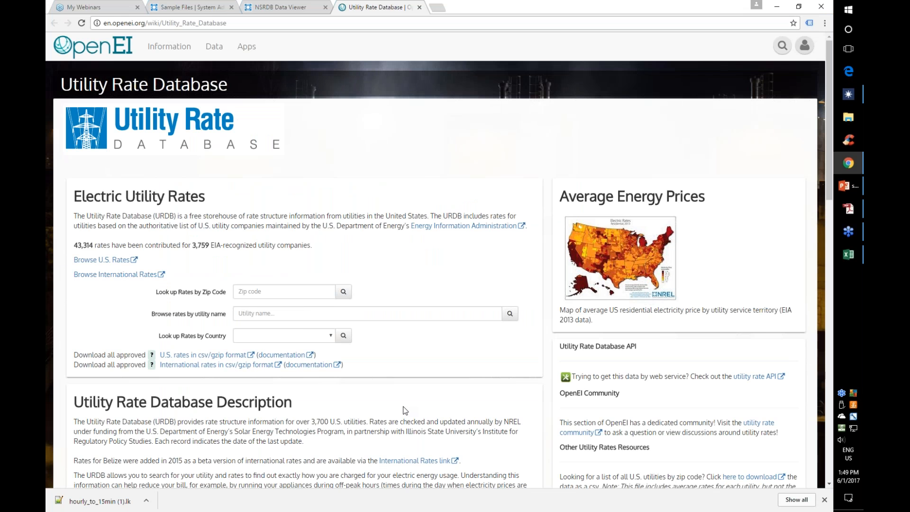
pyautogui.scroll(-1, 405, 410)
pyautogui.click(281, 232)
pyautogui.write('97202')
pyautogui.press('Return')
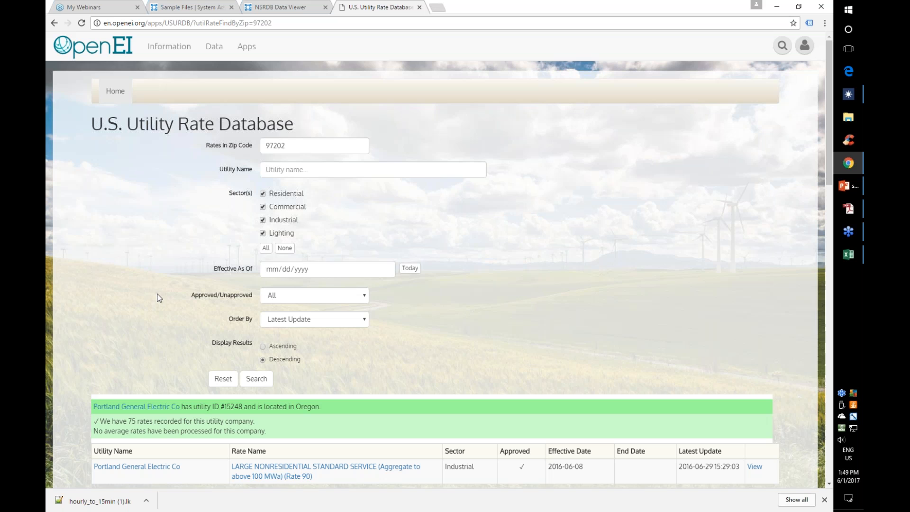
# - Leave only the Residential sector selected and open the LARGE NONRESIDENTIAL STANDARD SERVICE - Subtransmission (Rate 89) record
pyautogui.click(263, 207)
pyautogui.click(262, 220)
pyautogui.click(263, 233)
pyautogui.scroll(-1, 121, 282)
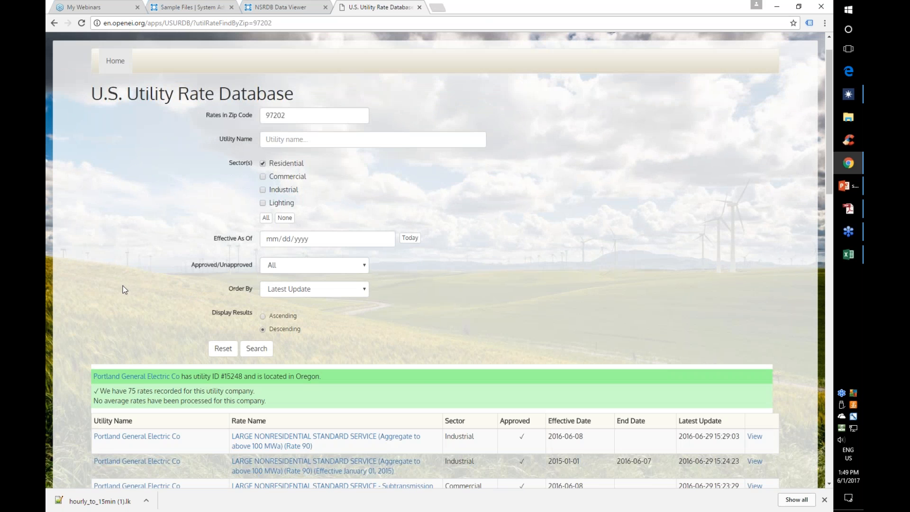
pyautogui.scroll(-5, 123, 289)
pyautogui.click(293, 249)
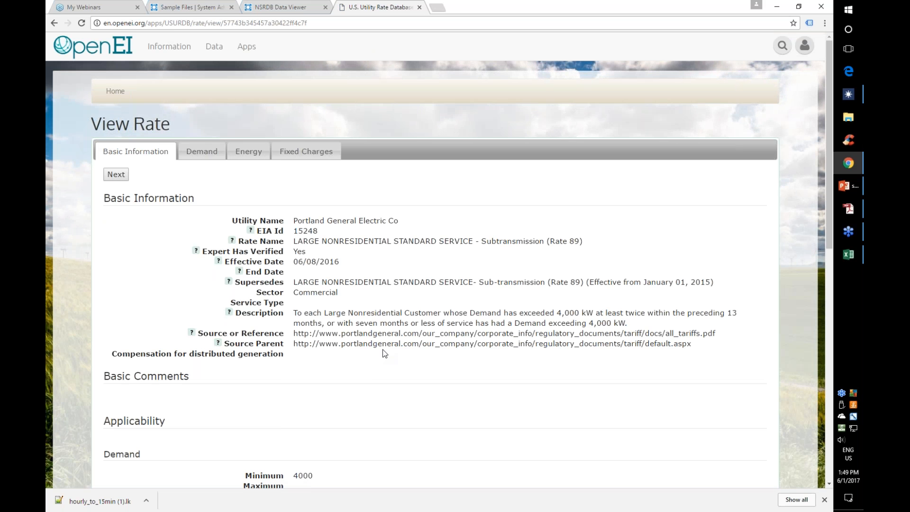
# - Review the rate's basic information, applicability limits and demand charge structure with its weekday and weekend schedules
pyautogui.scroll(-6, 384, 353)
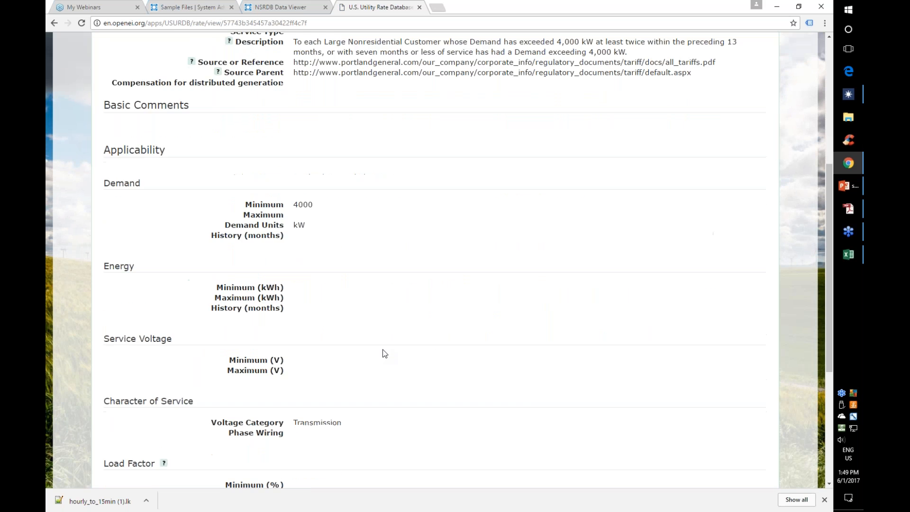
pyautogui.scroll(6, 384, 353)
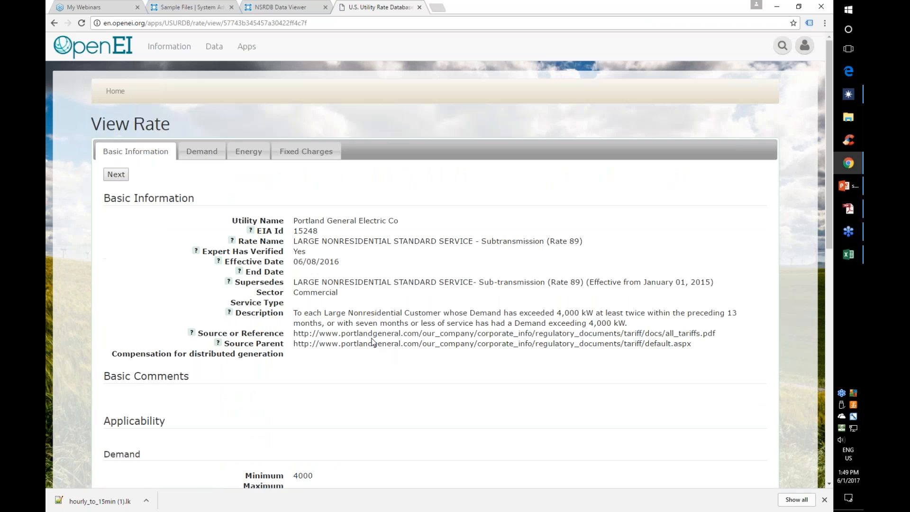
pyautogui.click(202, 152)
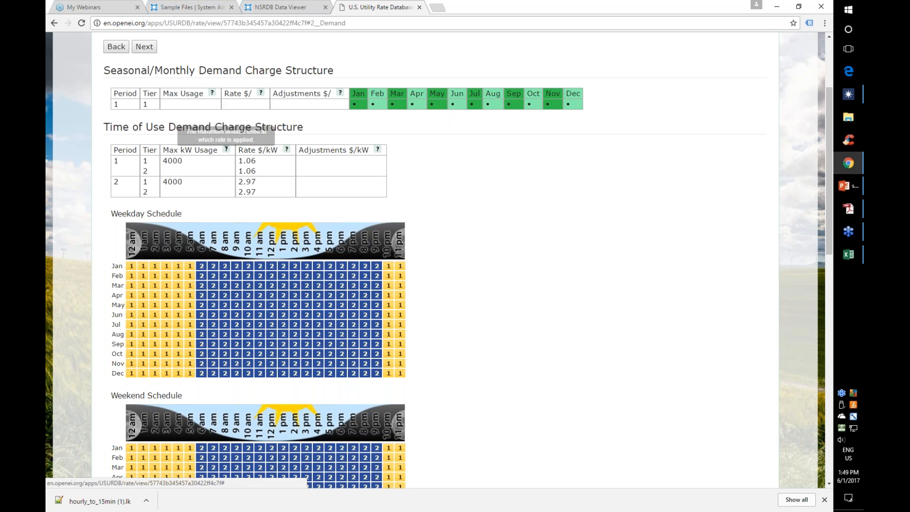
pyautogui.click(146, 152)
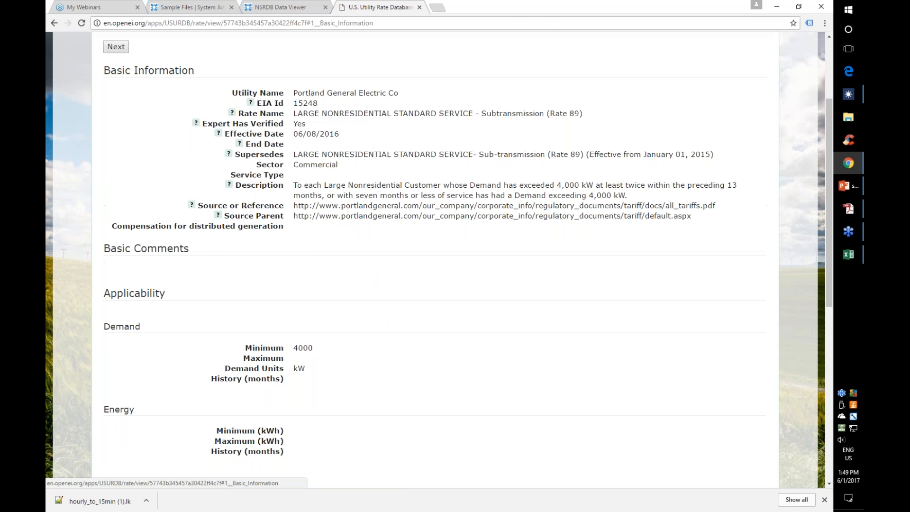
pyautogui.scroll(3, 325, 280)
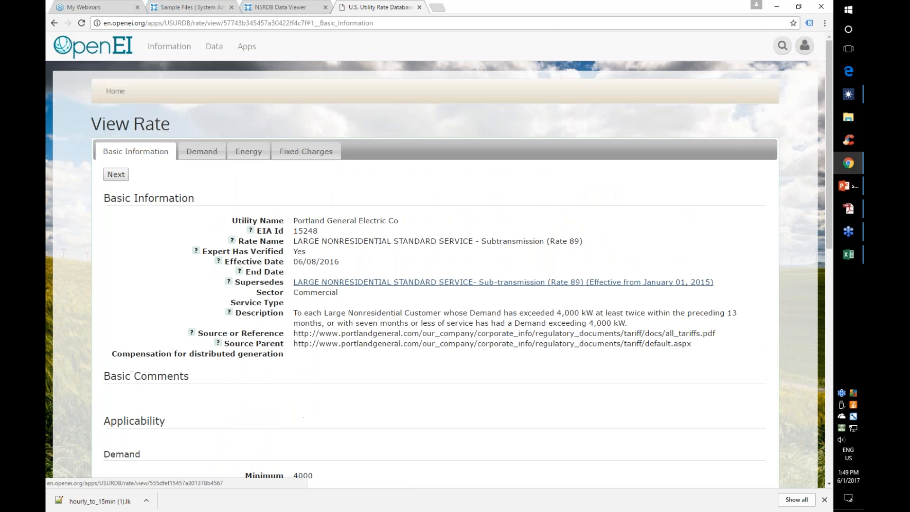
pyautogui.scroll(-10, 325, 281)
pyautogui.scroll(10, 494, 33)
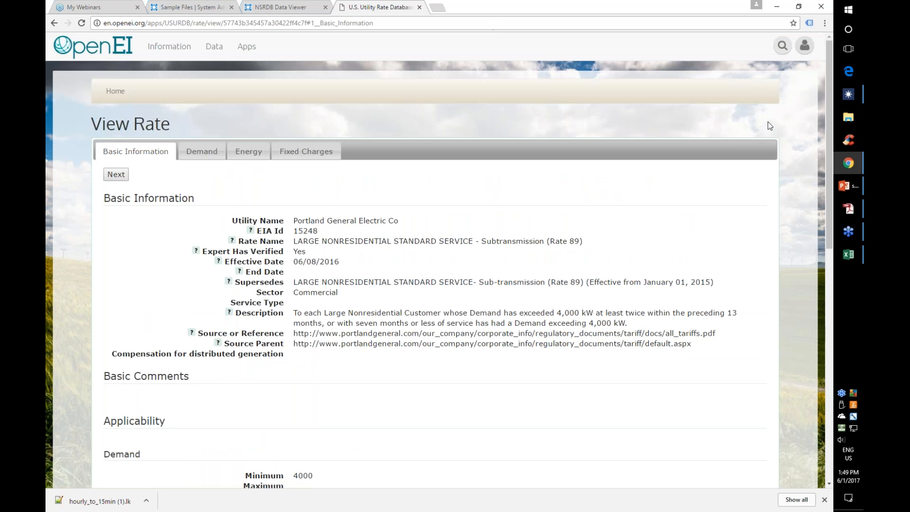
# - Switch to SAM and examine the commercial case's rate description, energy charge table and weekday and weekend schedules
pyautogui.click(848, 95)
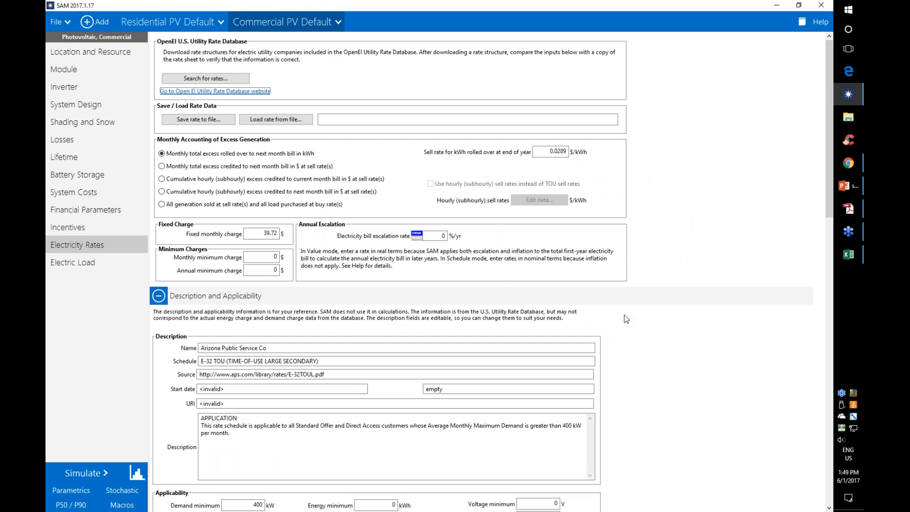
pyautogui.scroll(-1, 659, 263)
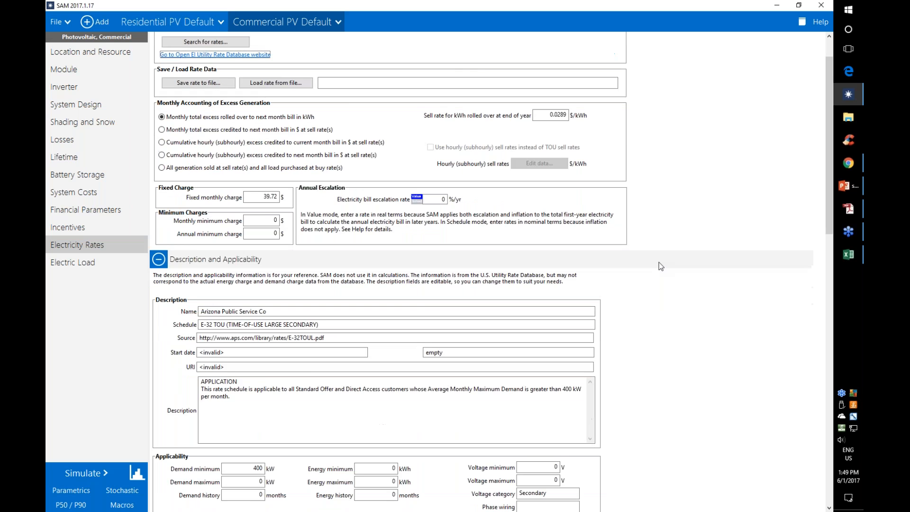
pyautogui.scroll(-10, 658, 262)
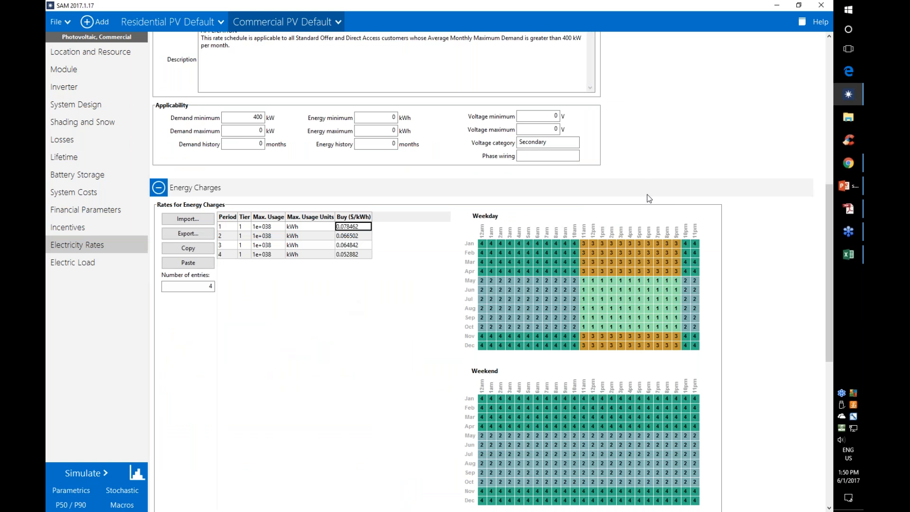
pyautogui.press('Delete')
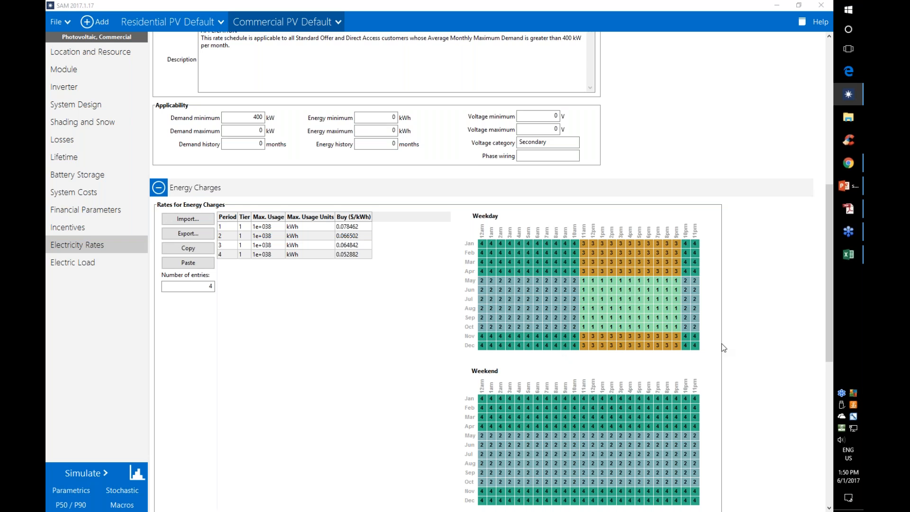
pyautogui.moveTo(826, 330); pyautogui.dragTo(365, 390)
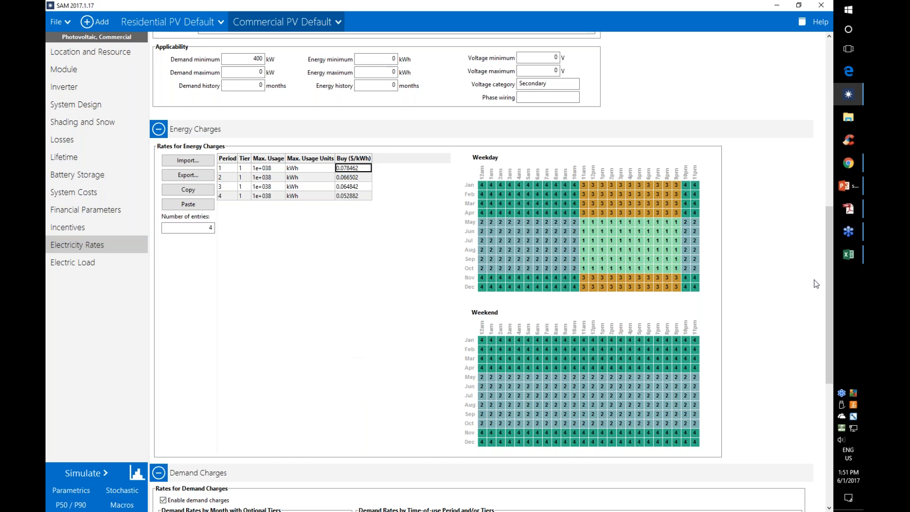
pyautogui.moveTo(828, 308); pyautogui.dragTo(824, 96)
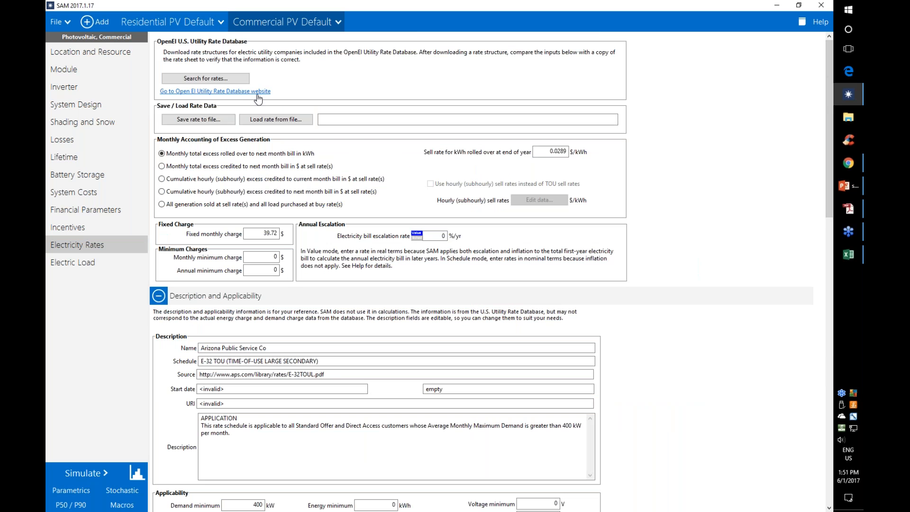
# - Switch to Chrome to view the OpenEI main page, rate record and Utility Rate Database page, and return to SAM's electricity rates
pyautogui.click(848, 163)
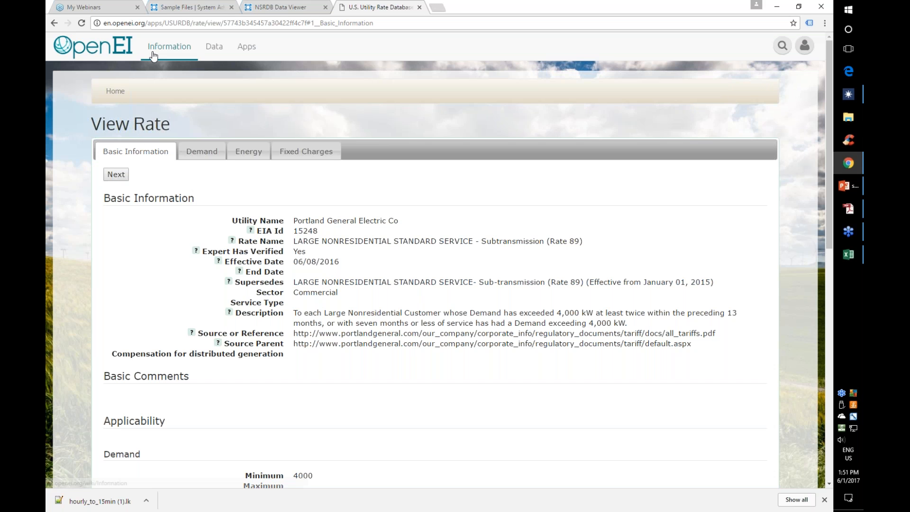
pyautogui.click(116, 53)
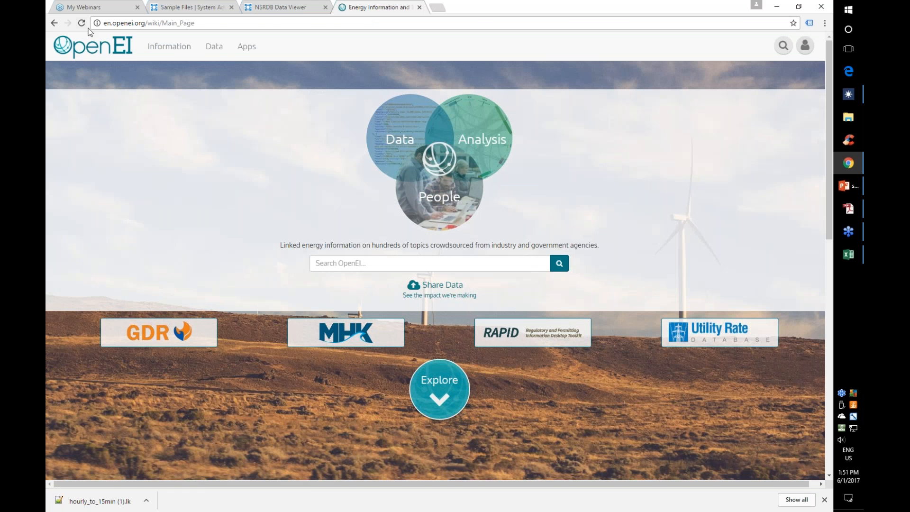
pyautogui.click(54, 23)
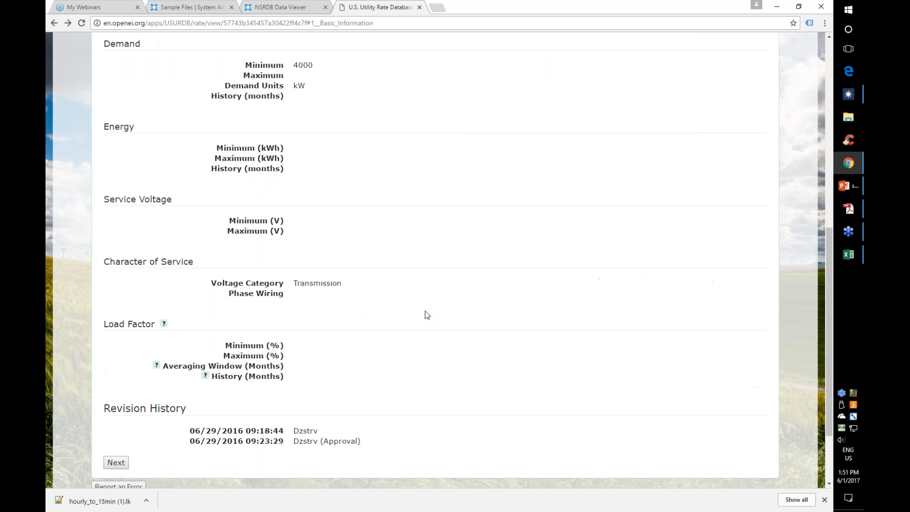
pyautogui.click(209, 24)
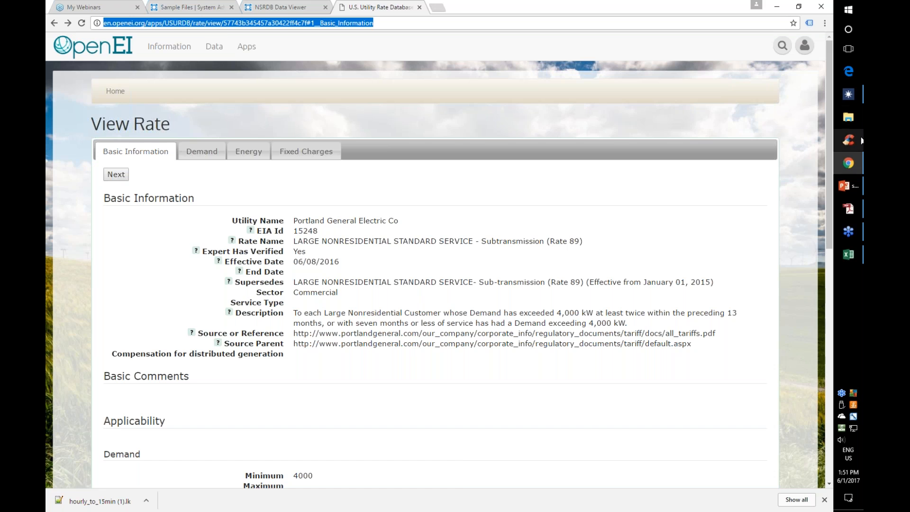
pyautogui.click(849, 94)
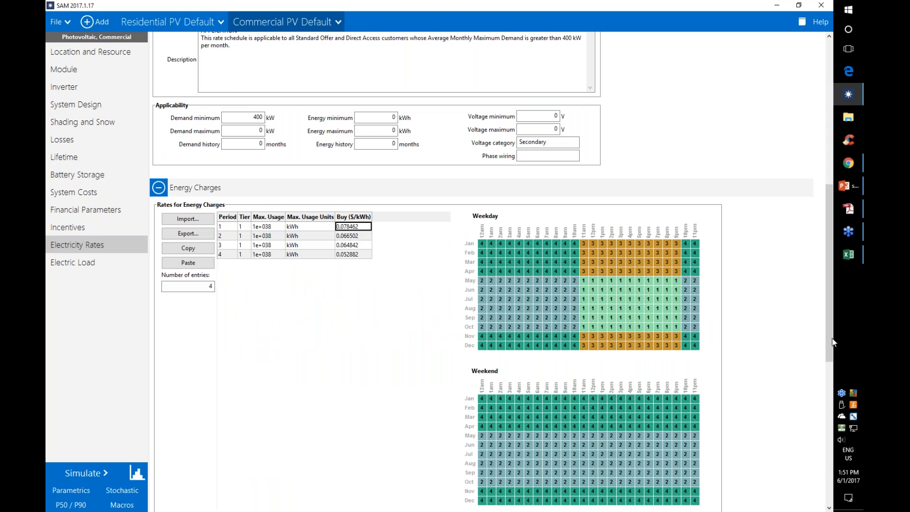
pyautogui.scroll(10, 817, 243)
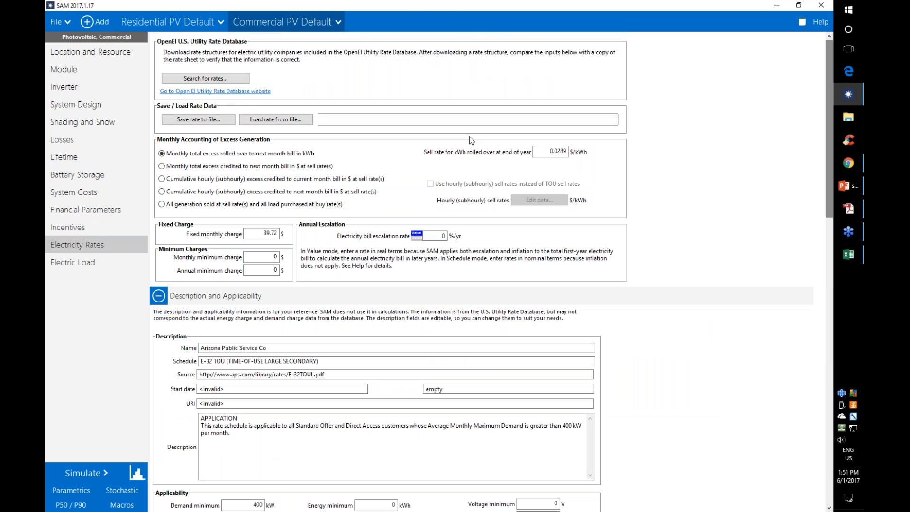
pyautogui.click(847, 163)
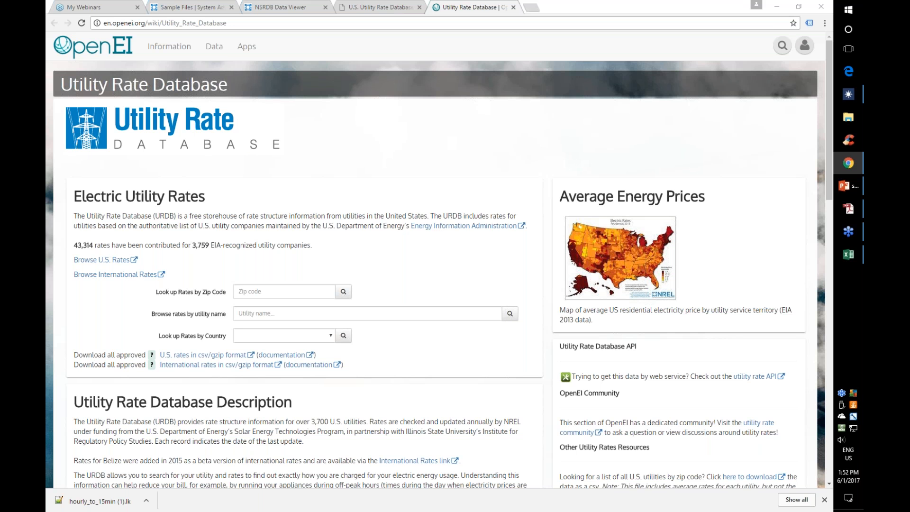
pyautogui.click(849, 95)
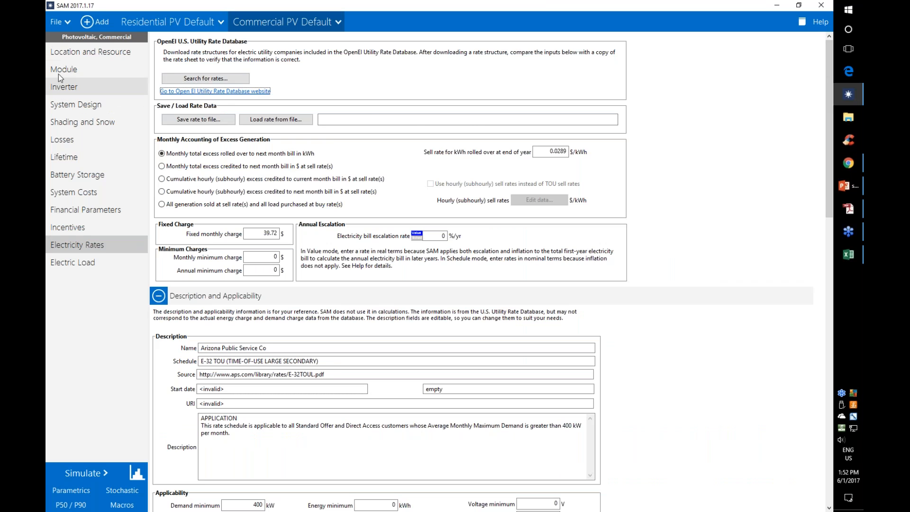
# - Add a new case with the Generic system performance model and the Residential (distributed) financial model
pyautogui.click(61, 52)
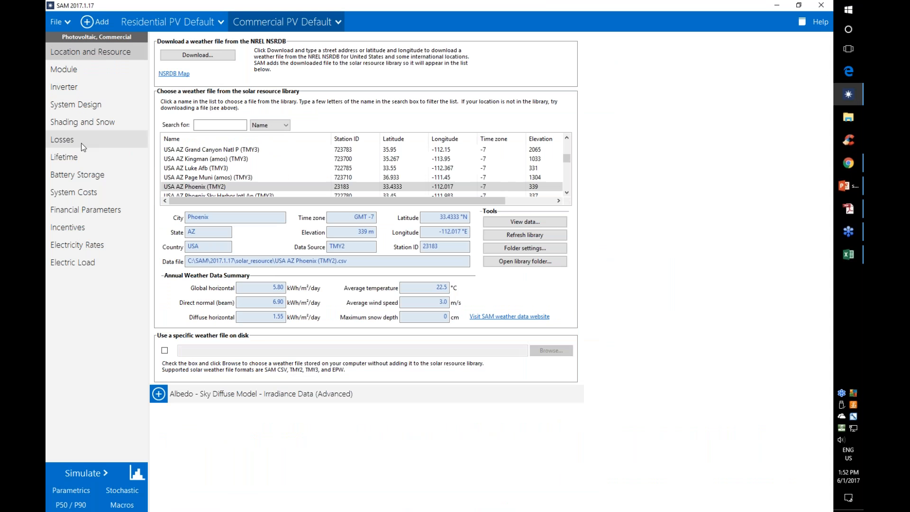
pyautogui.click(94, 24)
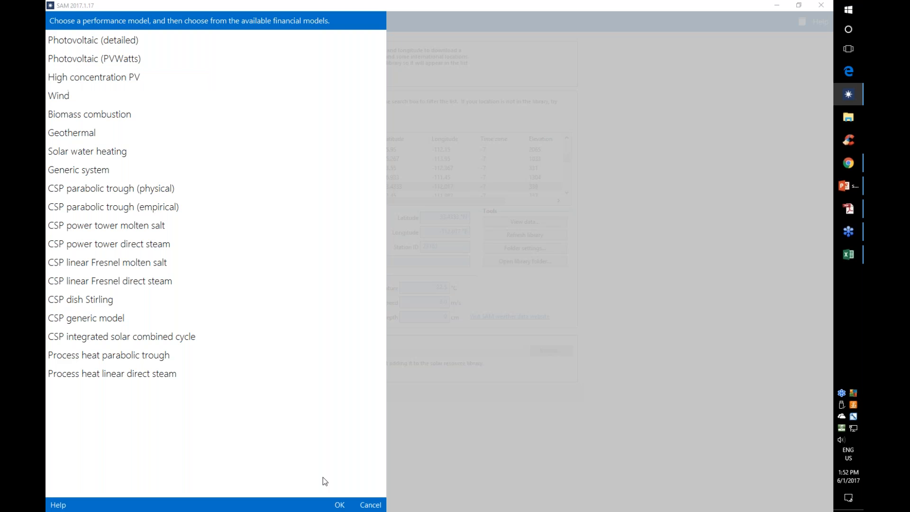
pyautogui.click(370, 504)
pyautogui.click(86, 22)
pyautogui.click(105, 172)
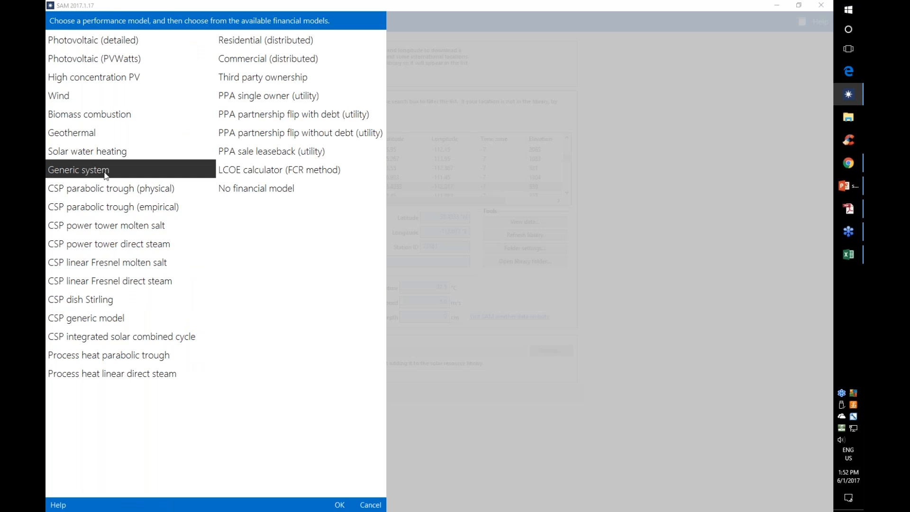
pyautogui.click(268, 42)
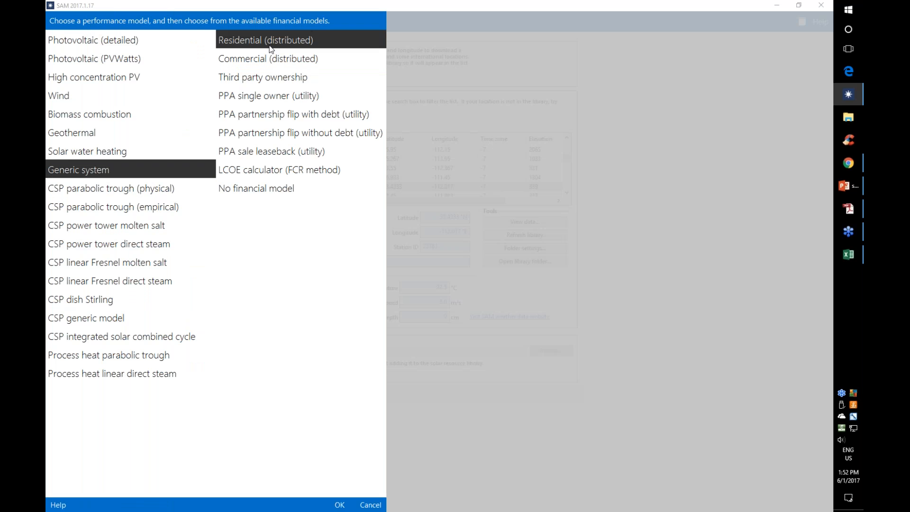
pyautogui.click(339, 504)
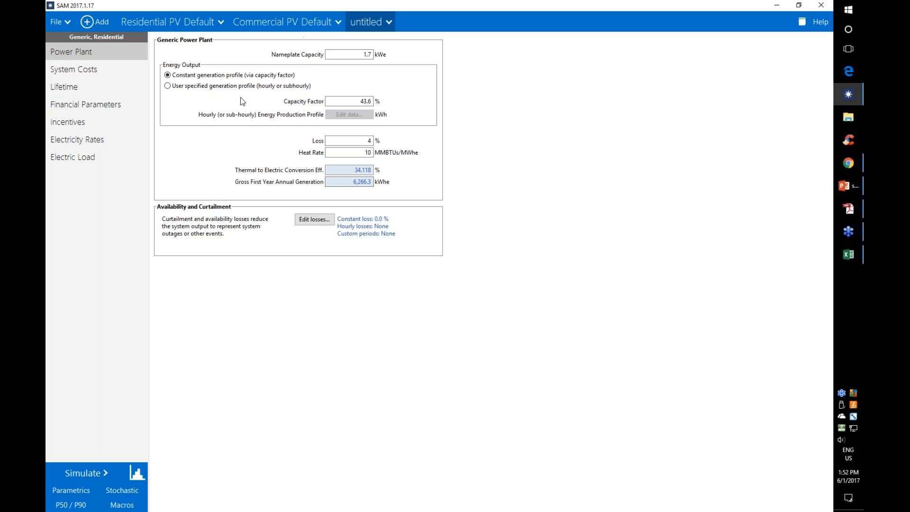
# - Set the power plant's energy output to a user specified generation profile, and view its hourly energy production data without editing it
pyautogui.click(111, 54)
pyautogui.click(168, 86)
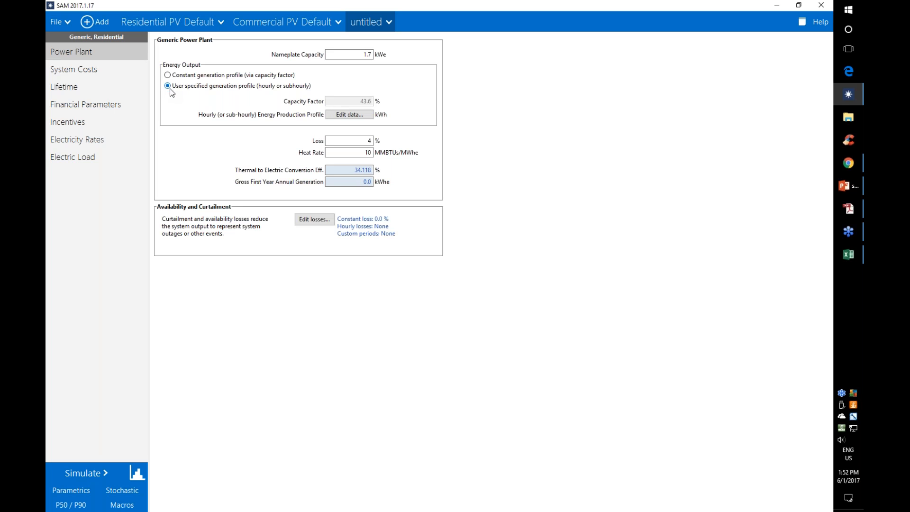
pyautogui.click(355, 115)
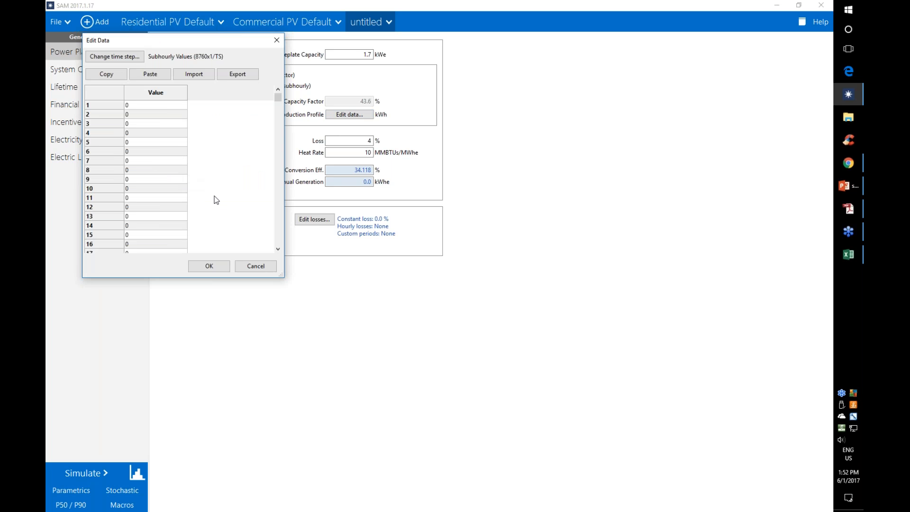
pyautogui.click(266, 268)
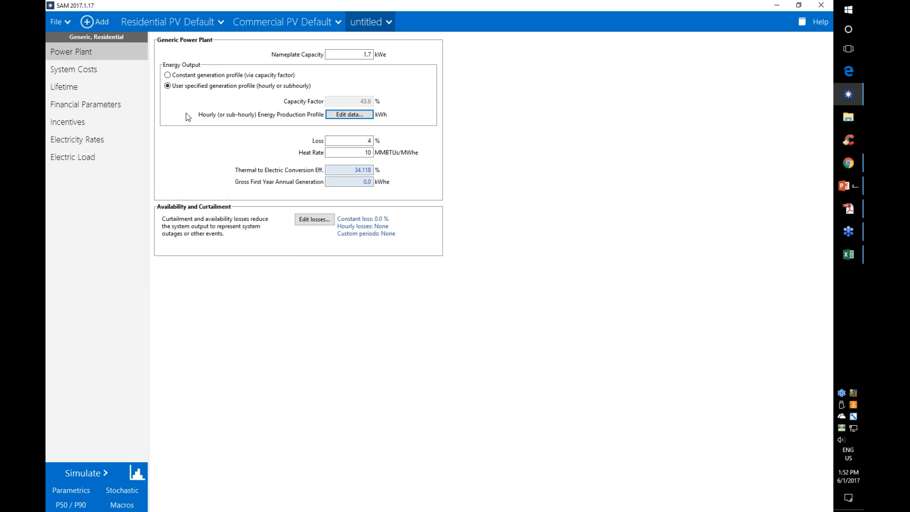
# - Look through the generic case's electricity rates, electric load, incentives and financial parameters
pyautogui.click(78, 139)
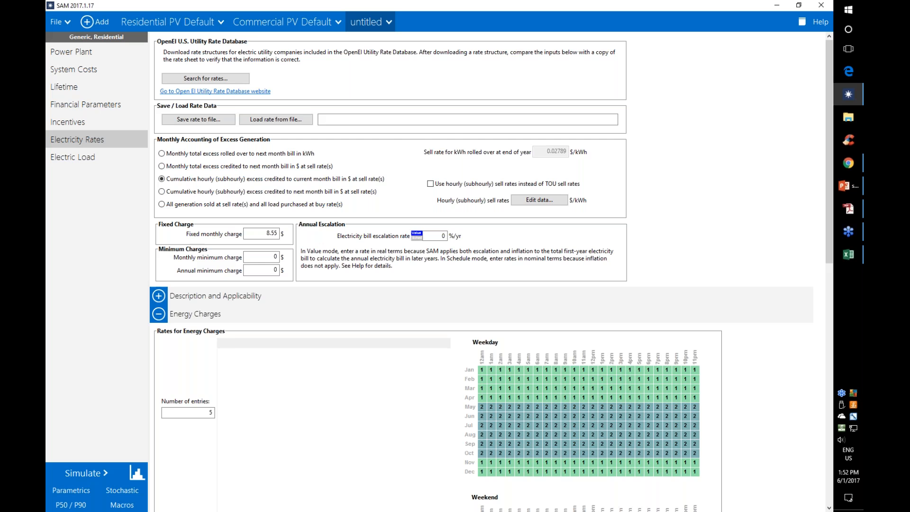
pyautogui.click(84, 158)
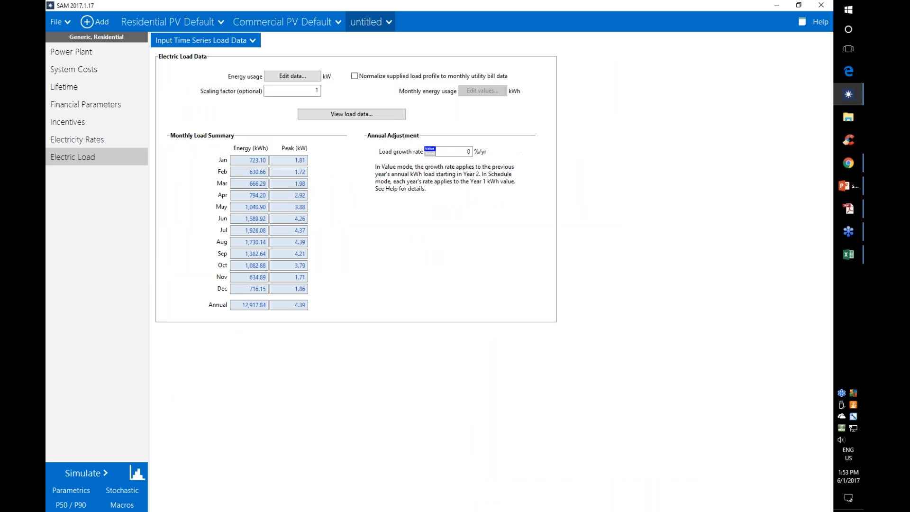
pyautogui.click(85, 104)
pyautogui.click(68, 121)
pyautogui.click(99, 103)
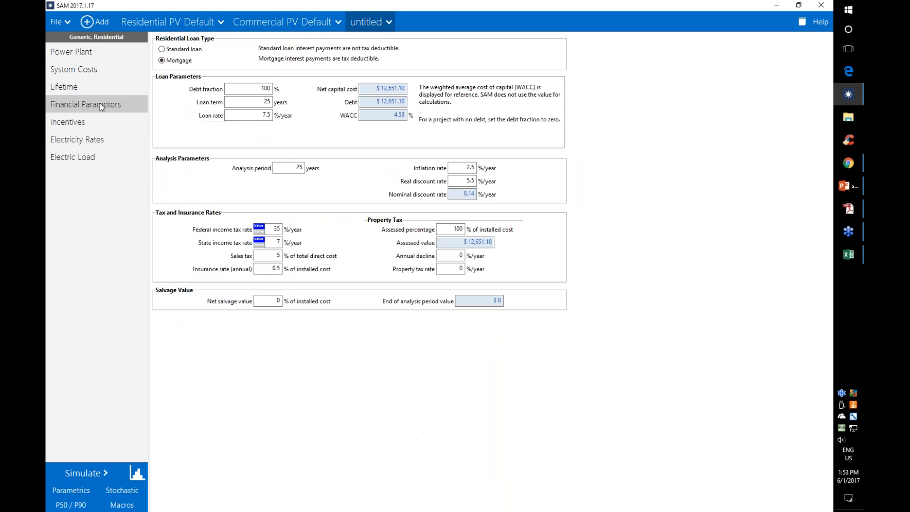
# - Review the generic case's system costs and power plant inputs, and the Residential PV Default case's location and electric load
pyautogui.click(72, 72)
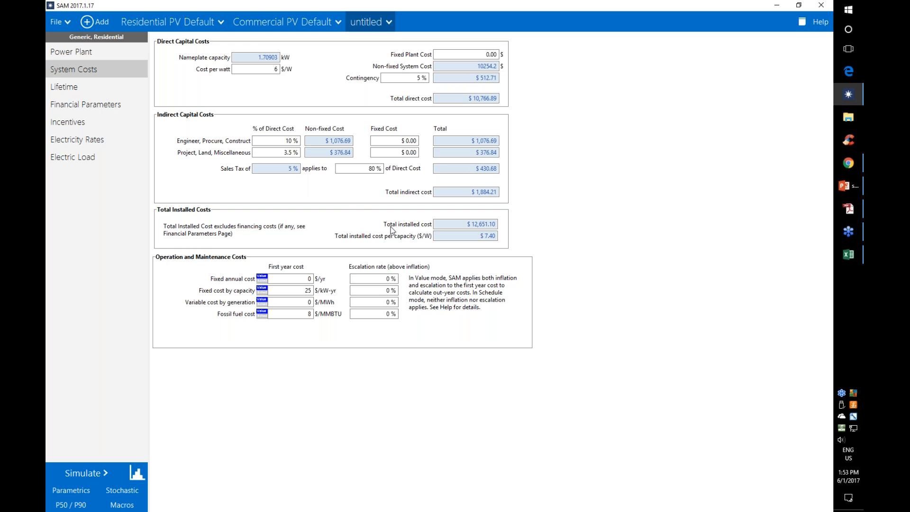
pyautogui.click(78, 50)
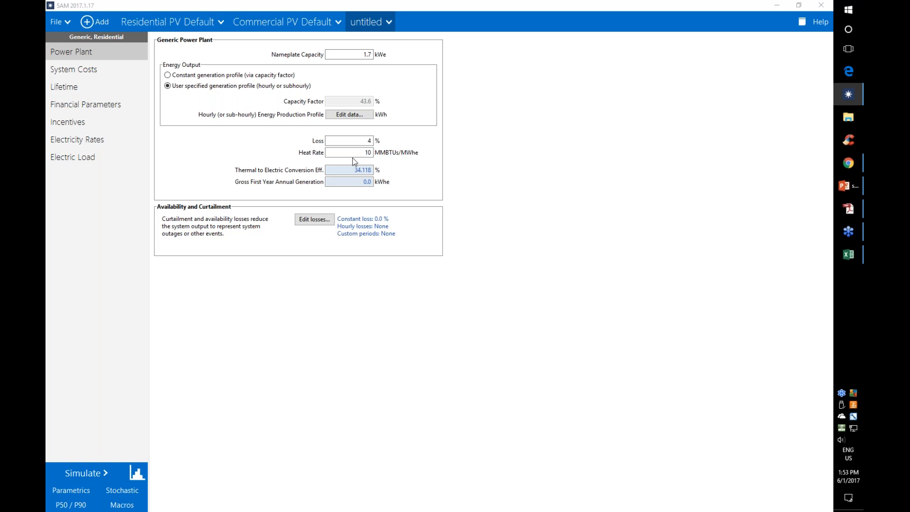
pyautogui.click(157, 23)
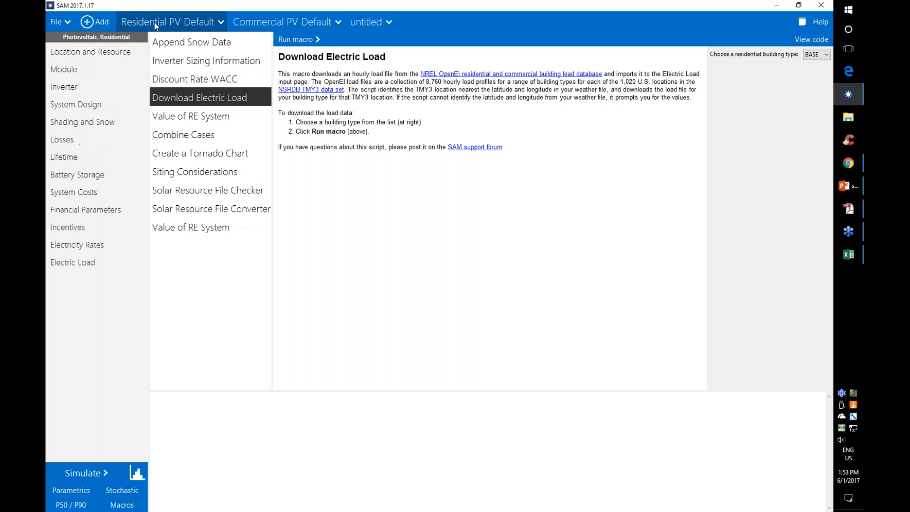
pyautogui.click(118, 53)
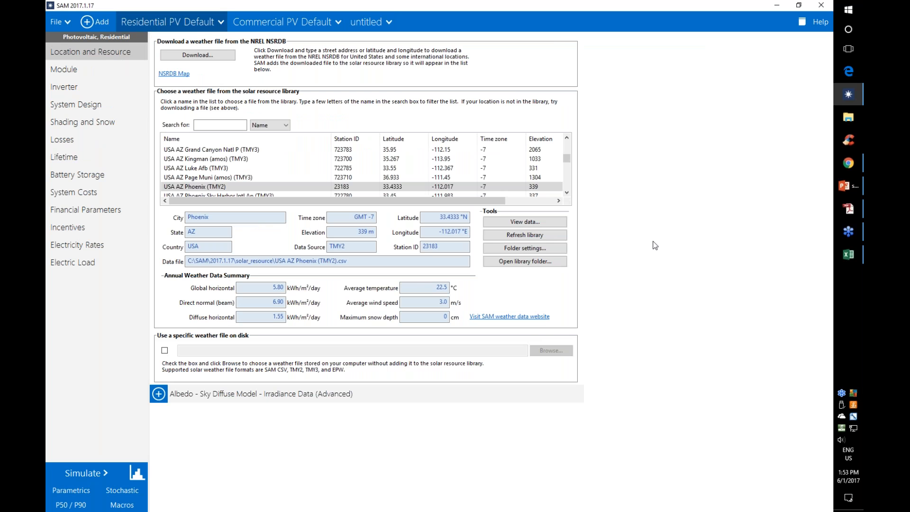
pyautogui.click(66, 265)
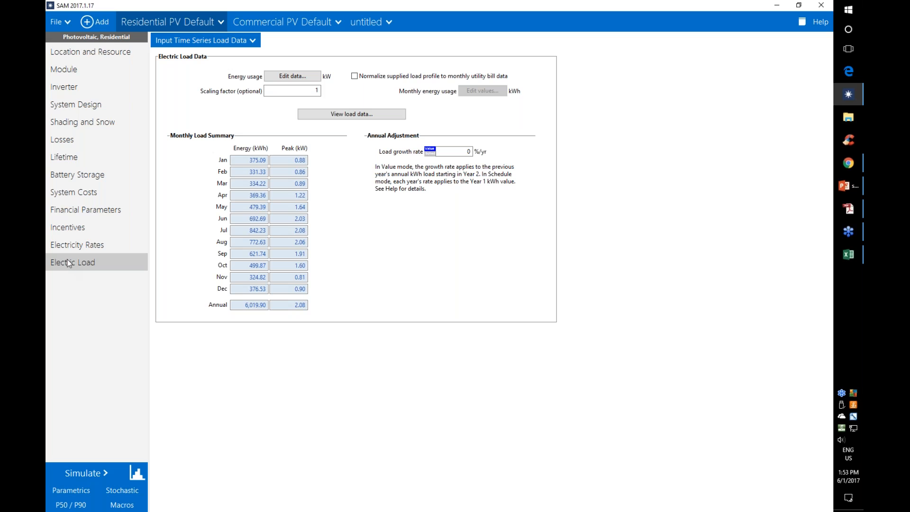
pyautogui.click(113, 51)
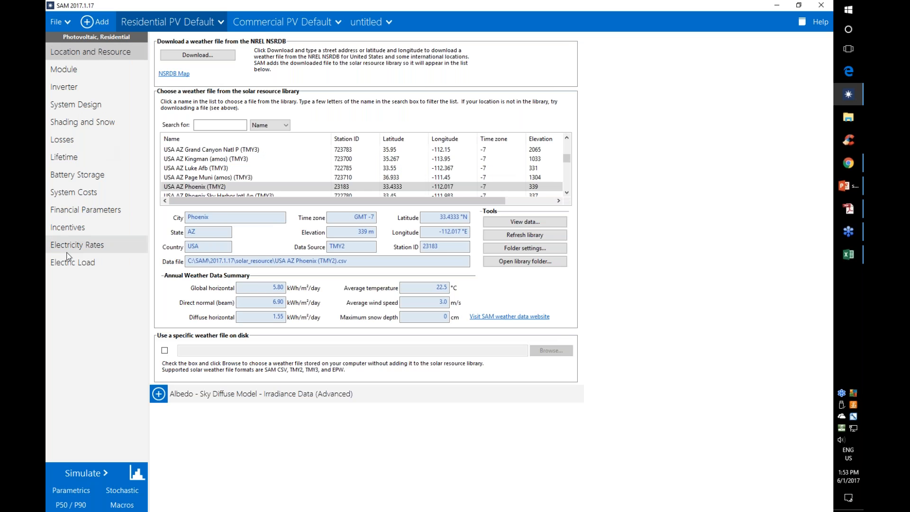
pyautogui.click(85, 262)
pyautogui.click(116, 57)
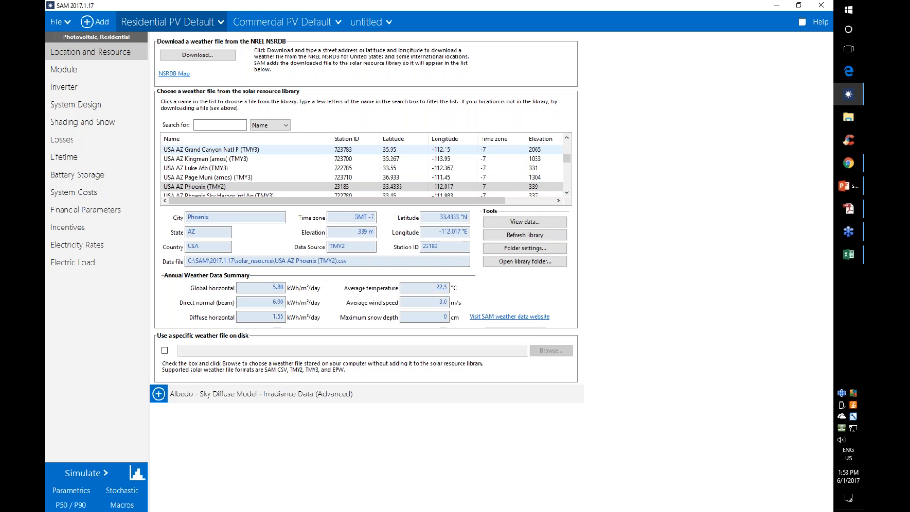
# - Try to download an NSRDB weather file for the Residential PV Default case using only a ZIP code as the location
pyautogui.click(198, 55)
pyautogui.write('97202')
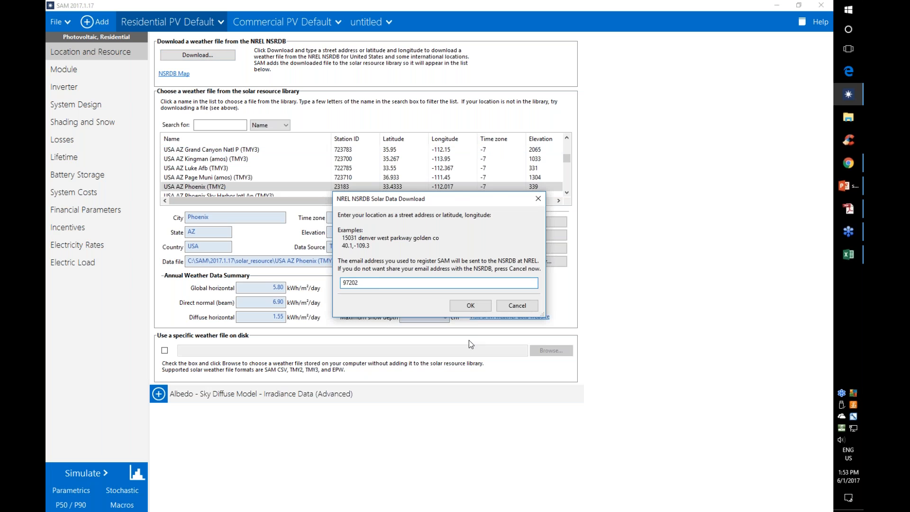
pyautogui.click(470, 305)
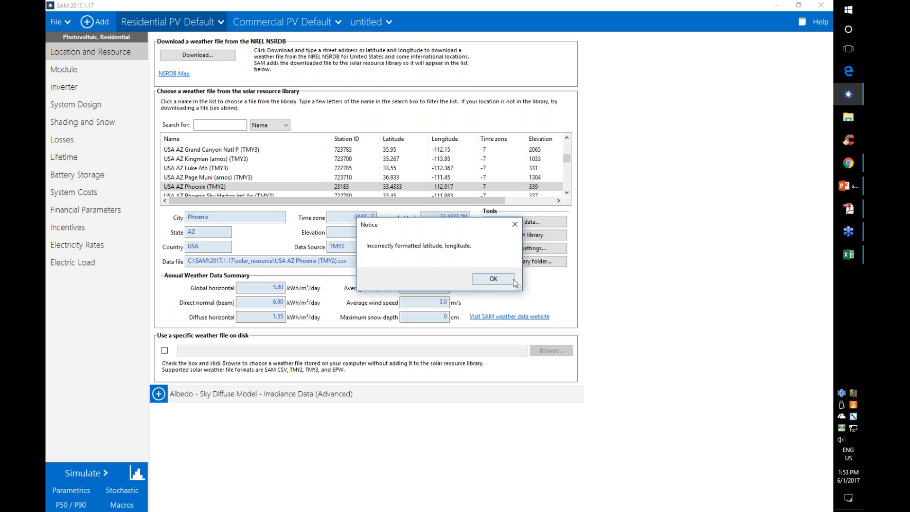
pyautogui.click(495, 279)
# - Request NSRDB weather data for "portland, or", select the 2014 data set, and cancel the download
pyautogui.click(199, 57)
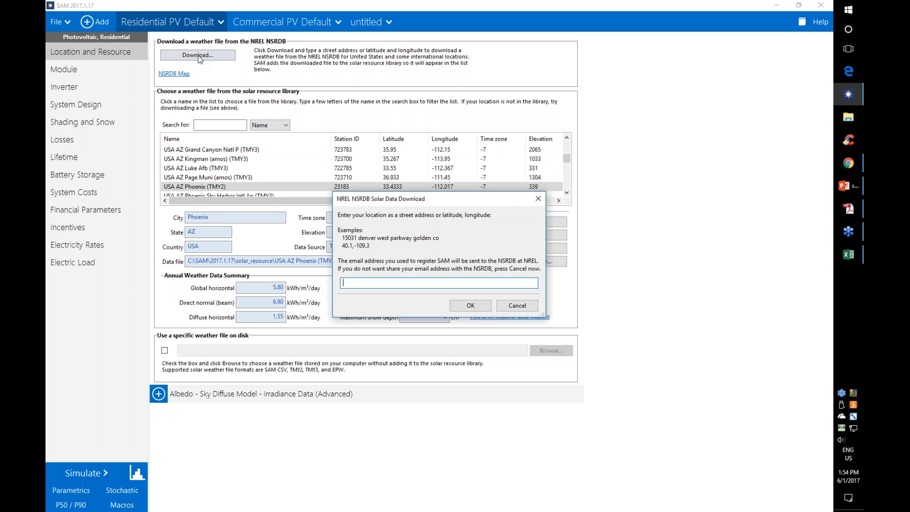
pyautogui.write('97202')
pyautogui.moveTo(369, 282); pyautogui.dragTo(307, 280)
pyautogui.write('portland, or')
pyautogui.click(479, 303)
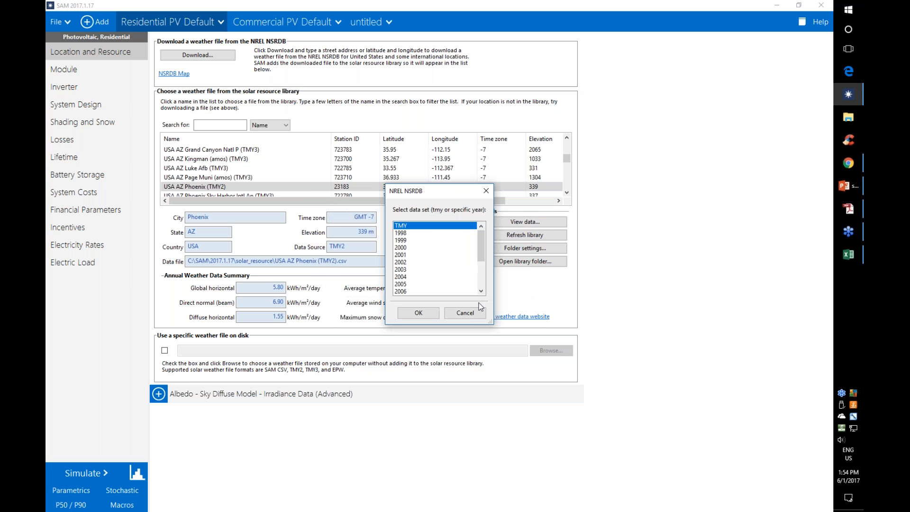
pyautogui.click(417, 254)
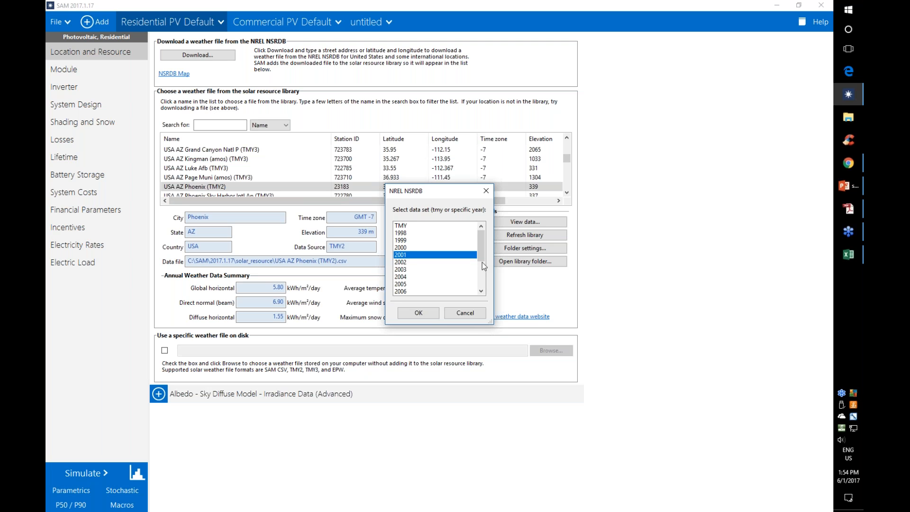
pyautogui.moveTo(481, 251); pyautogui.dragTo(428, 294)
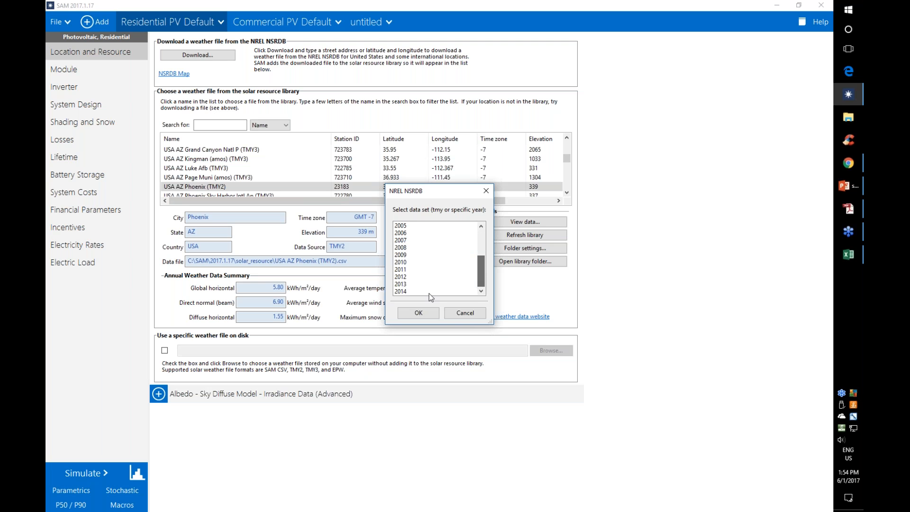
pyautogui.click(402, 292)
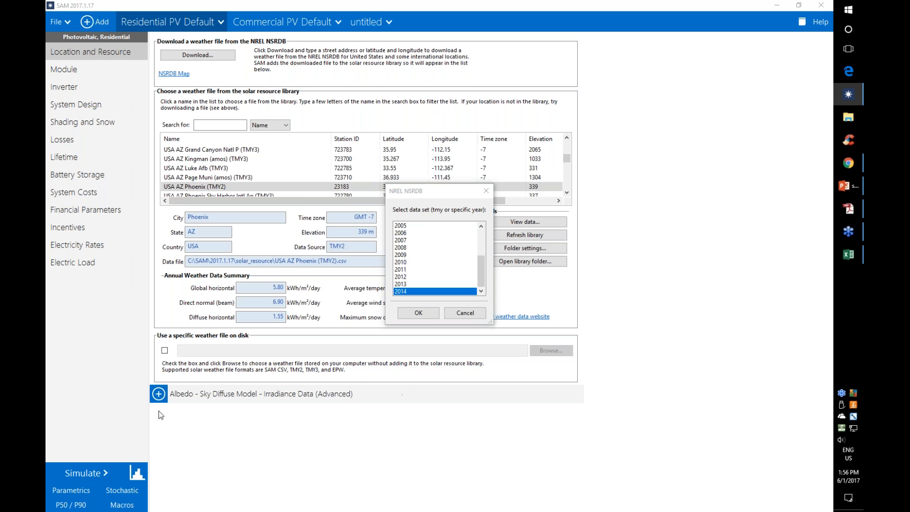
pyautogui.click(458, 313)
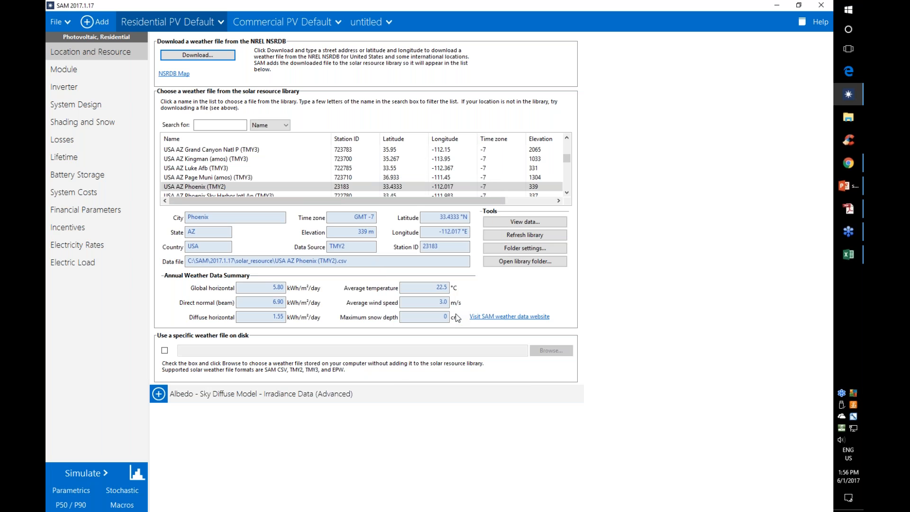
# - Add a new case with the Photovoltaic (detailed) performance model and Third party ownership financial model, and open its financial parameters
pyautogui.click(100, 22)
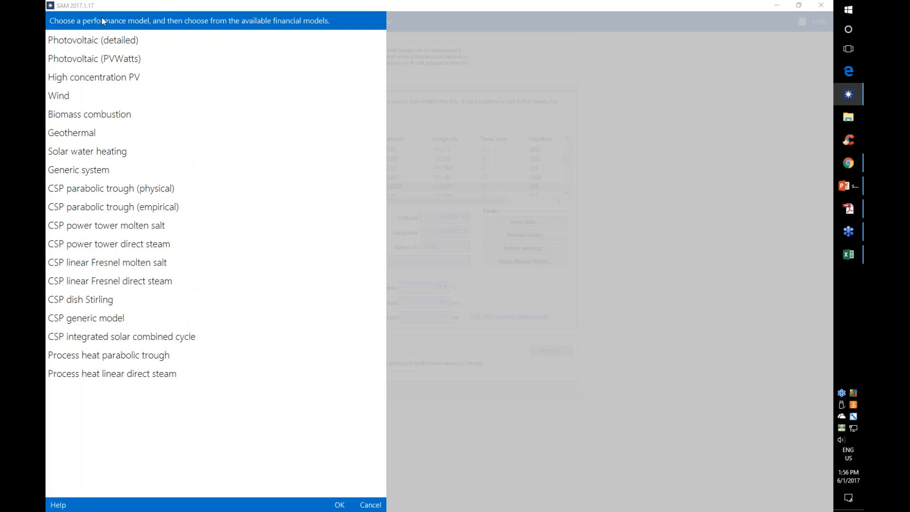
pyautogui.click(103, 38)
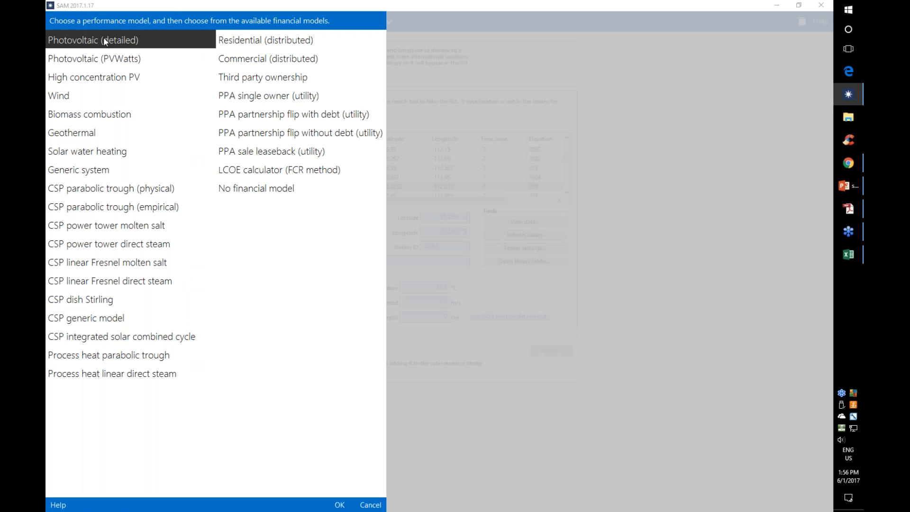
pyautogui.click(261, 81)
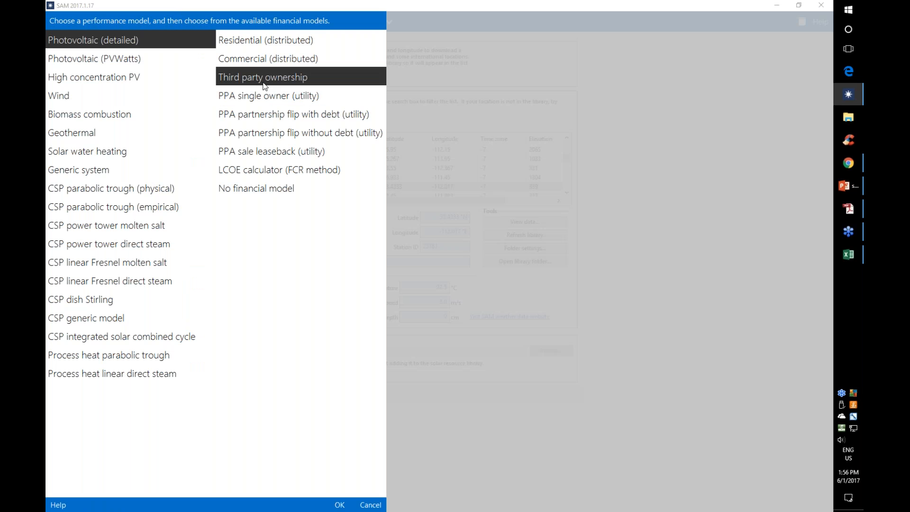
pyautogui.click(338, 505)
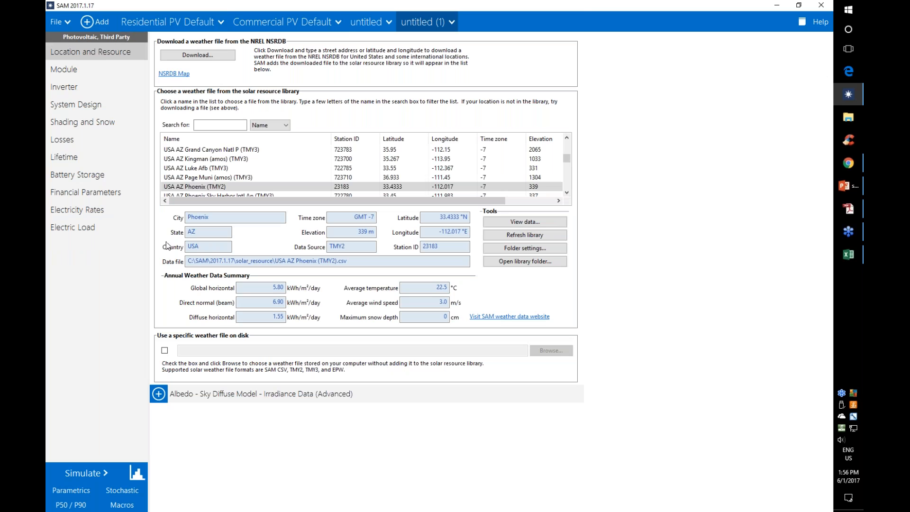
pyautogui.click(114, 195)
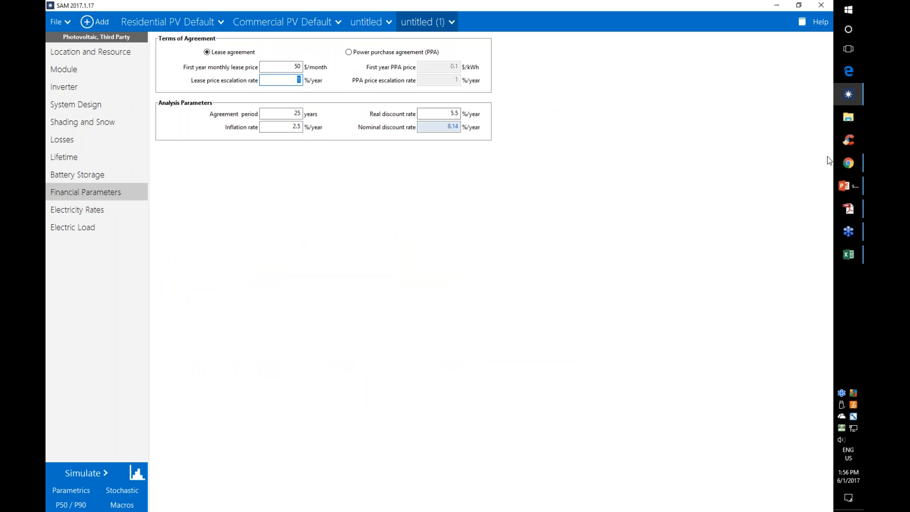
# - Switch to Chrome and open the "Third Party Ownership Financial Model, Aug 2015" recording from the SAM website's webinars page
pyautogui.click(847, 163)
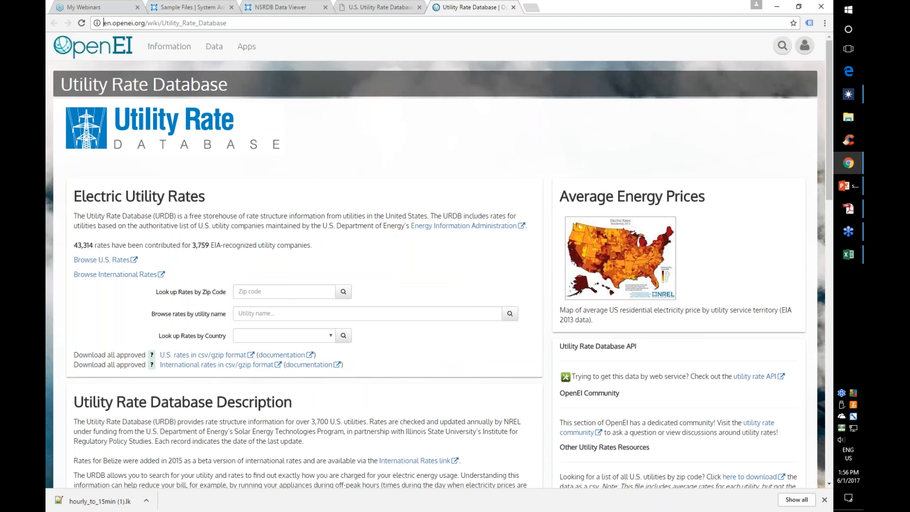
pyautogui.click(181, 8)
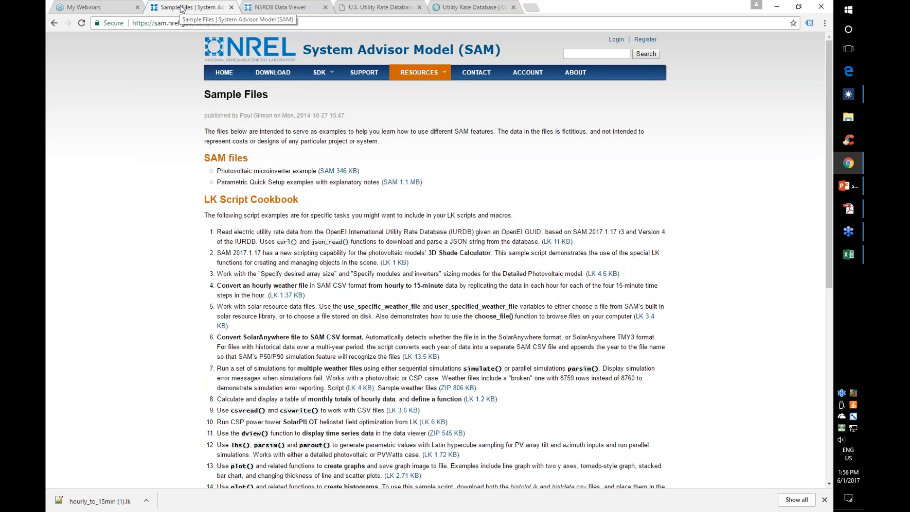
pyautogui.moveTo(419, 72)
pyautogui.click(416, 88)
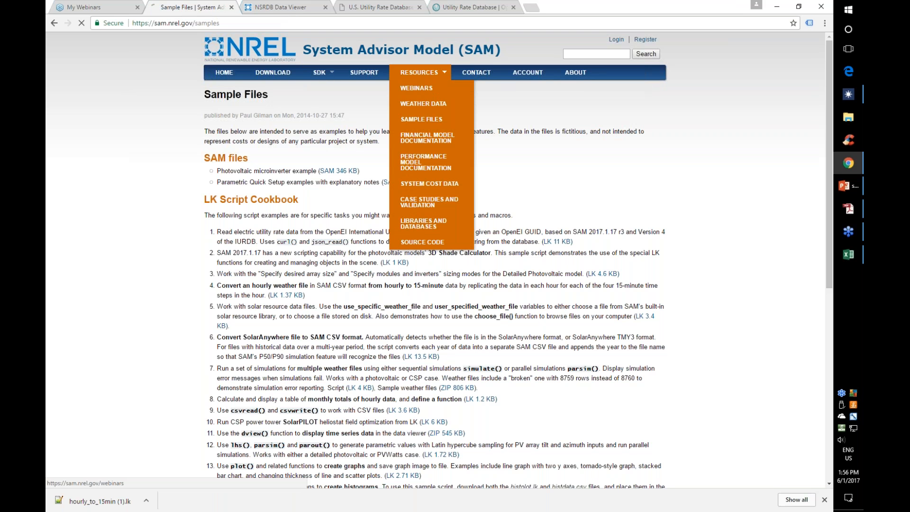
pyautogui.scroll(-4, 147, 302)
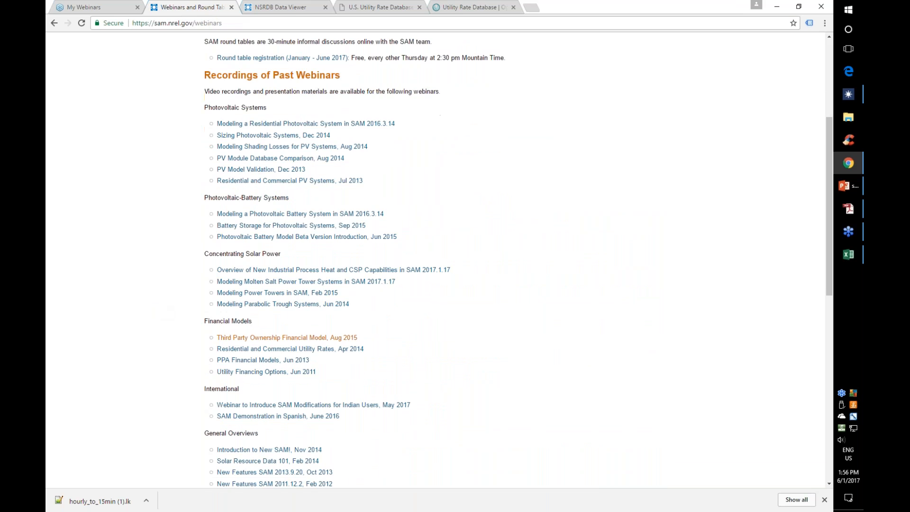
pyautogui.click(315, 338)
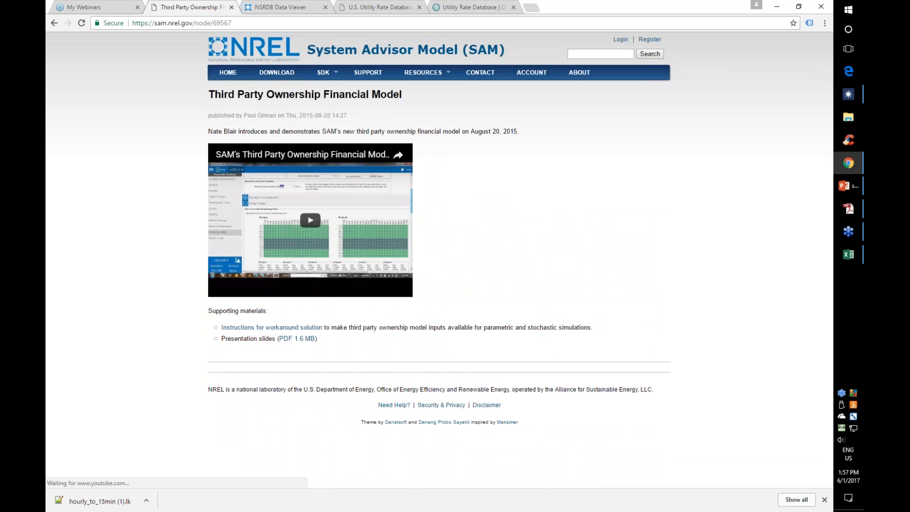
# - Go back to the list of past webinar recordings and return to SAM's third-party financial parameters
pyautogui.rightClick(57, 24)
pyautogui.click(57, 25)
pyautogui.click(57, 25)
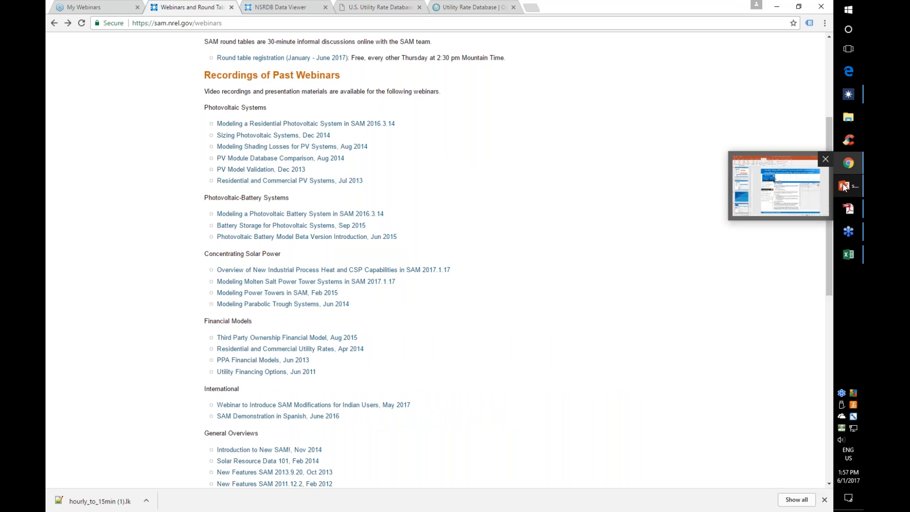
pyautogui.click(848, 95)
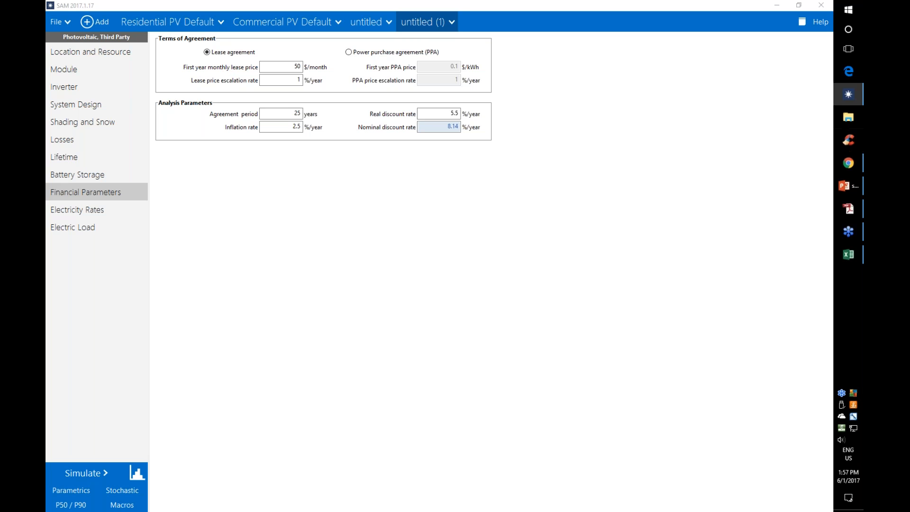
# - Switch to the electricity rates presentation in PowerPoint, page back to slide 17 on load growth and system degradation, and return to SAM
pyautogui.moveTo(853, 164)
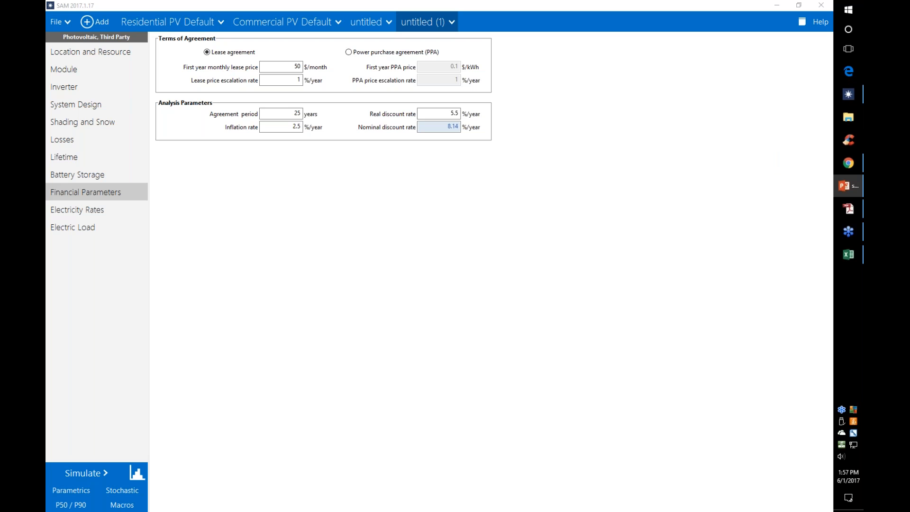
pyautogui.moveTo(863, 31); pyautogui.dragTo(430, 89)
pyautogui.click(664, 91)
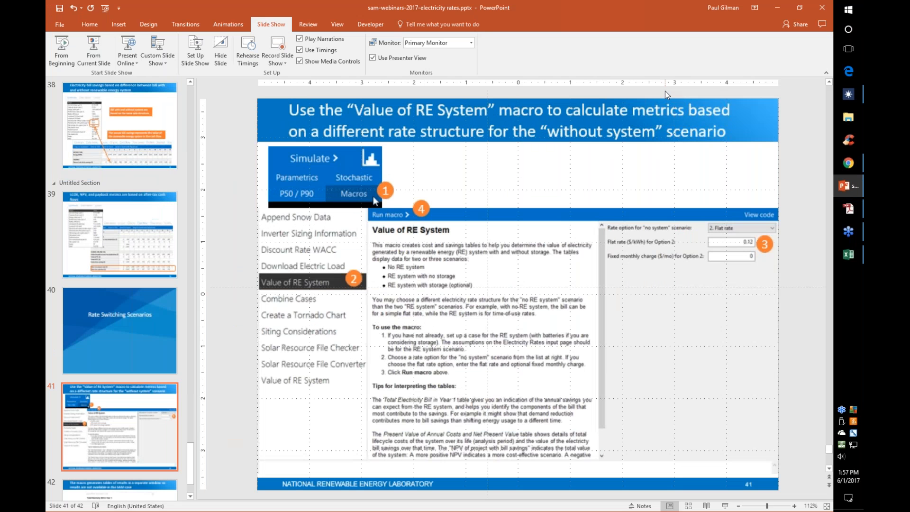
pyautogui.press('pageup')
pyautogui.press('pageup')
pyautogui.press('pageup')
pyautogui.press('pageup')
pyautogui.press('pageup')
pyautogui.press('pageup')
pyautogui.press('pageup')
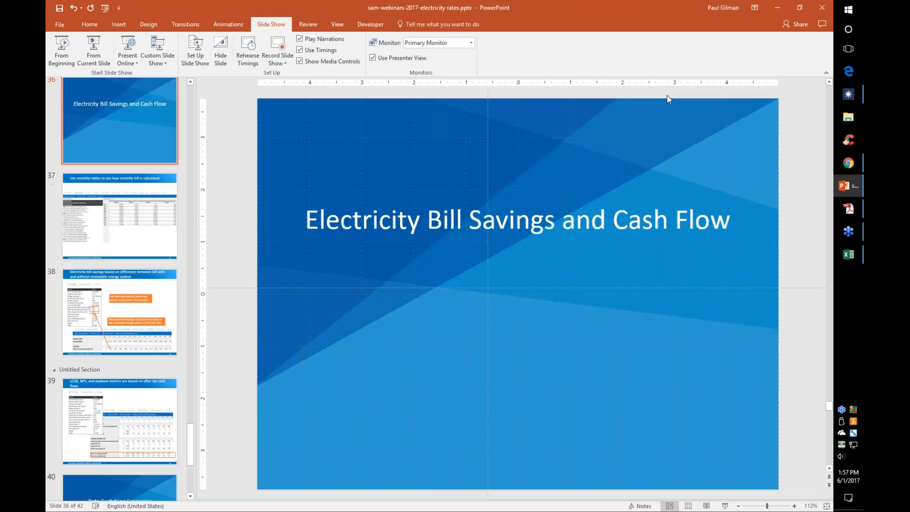
pyautogui.press('pageup')
pyautogui.press('pageup')
pyautogui.press('pageup')
pyautogui.press('pageup')
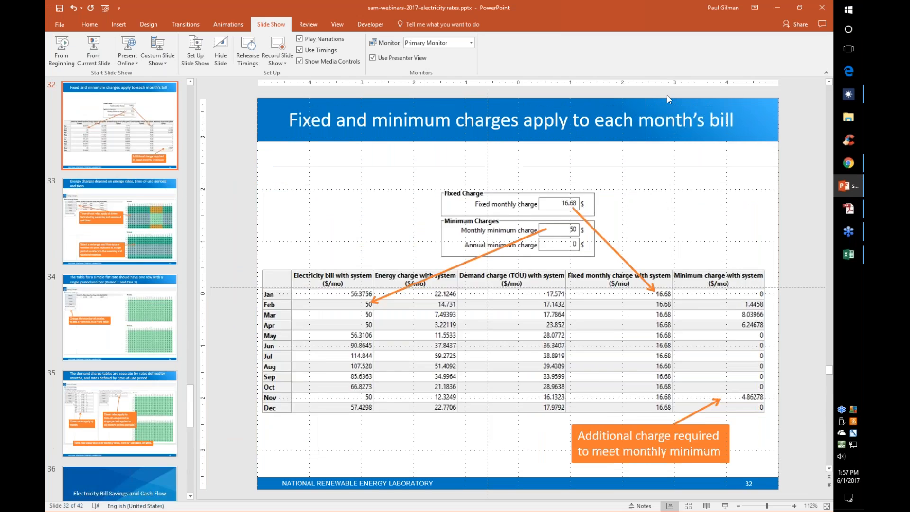
pyautogui.press('pageup')
pyautogui.press('pageup')
pyautogui.press('pageup')
pyautogui.press('pageup')
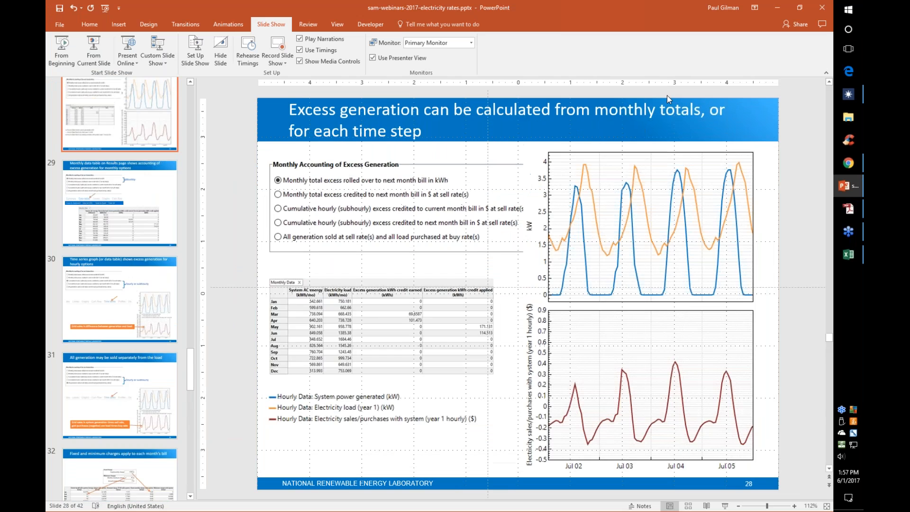
pyautogui.press('pageup')
pyautogui.press('pageup')
pyautogui.press('pageup')
pyautogui.press('pageup')
pyautogui.press('pageup')
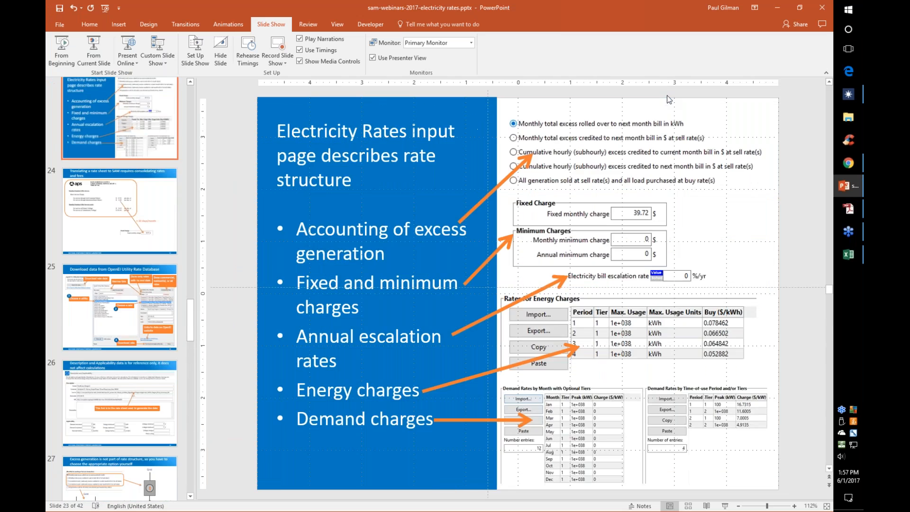
pyautogui.press('pageup')
pyautogui.press('pageup')
pyautogui.press('pageup')
pyautogui.press('pageup')
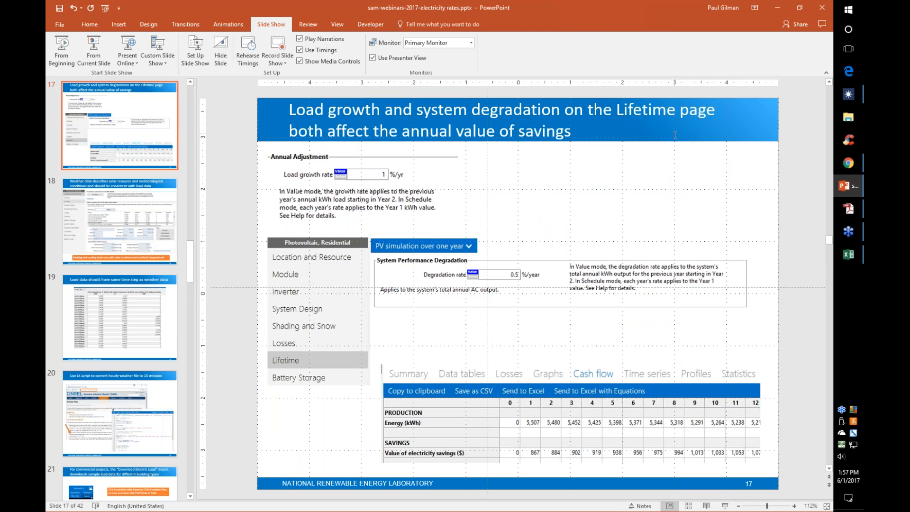
pyautogui.click(777, 8)
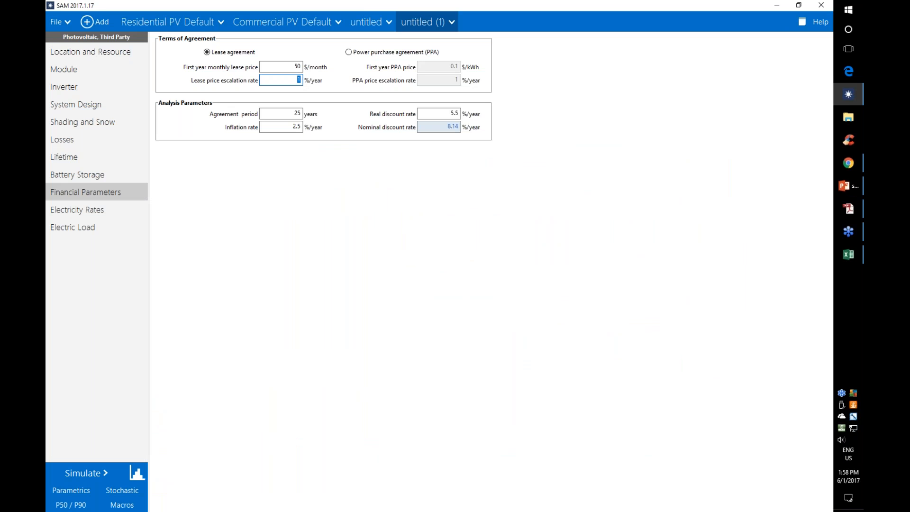
# - Switch to Chrome and review the upcoming webinars, round tables and past recordings on the SAM webinars page
pyautogui.click(853, 166)
pyautogui.scroll(5, 576, 225)
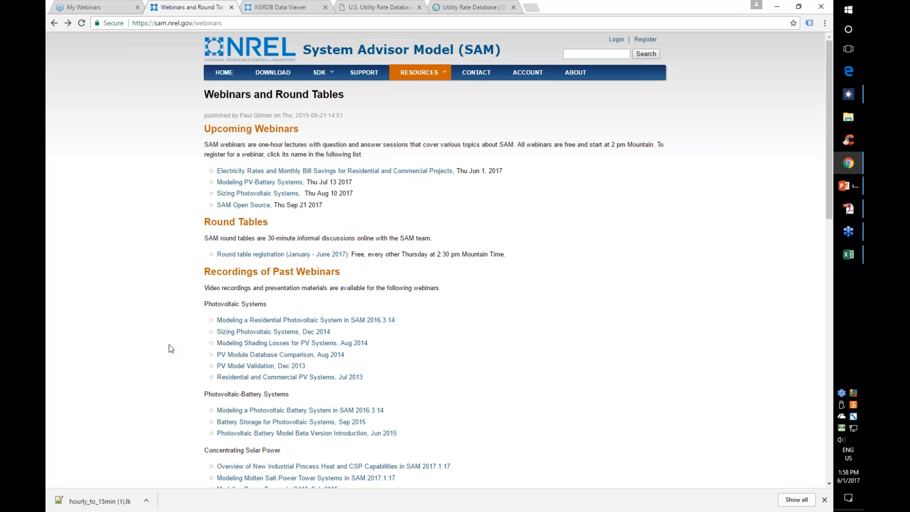
pyautogui.scroll(-3, 209, 332)
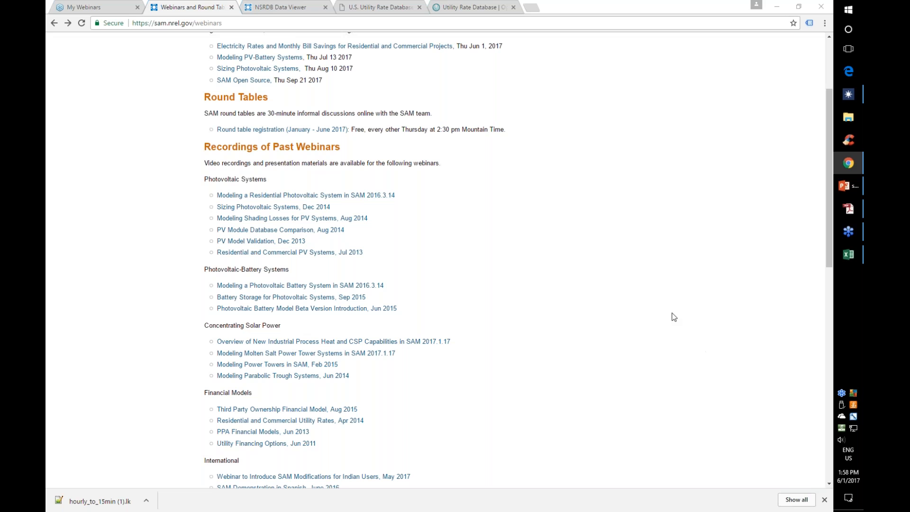
# - Return to SAM and open the electricity rates of the Residential PV Default case
pyautogui.click(853, 101)
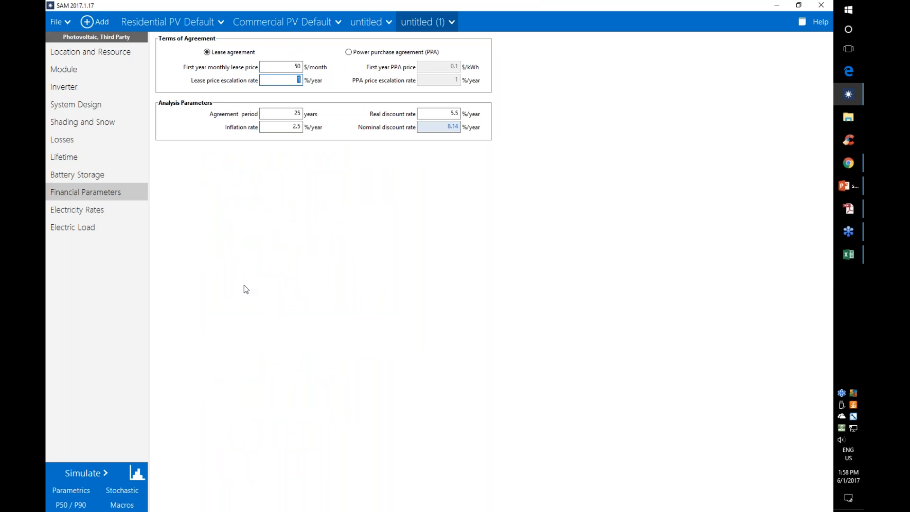
pyautogui.click(164, 25)
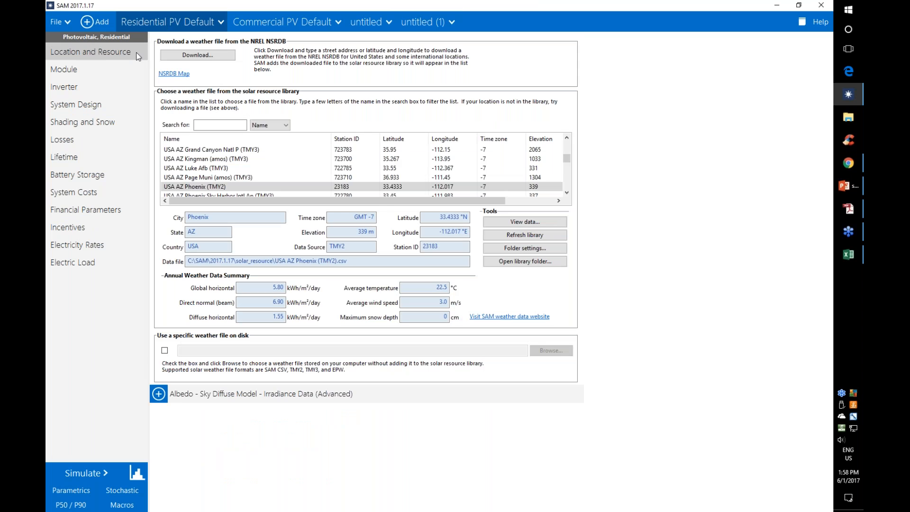
pyautogui.click(106, 251)
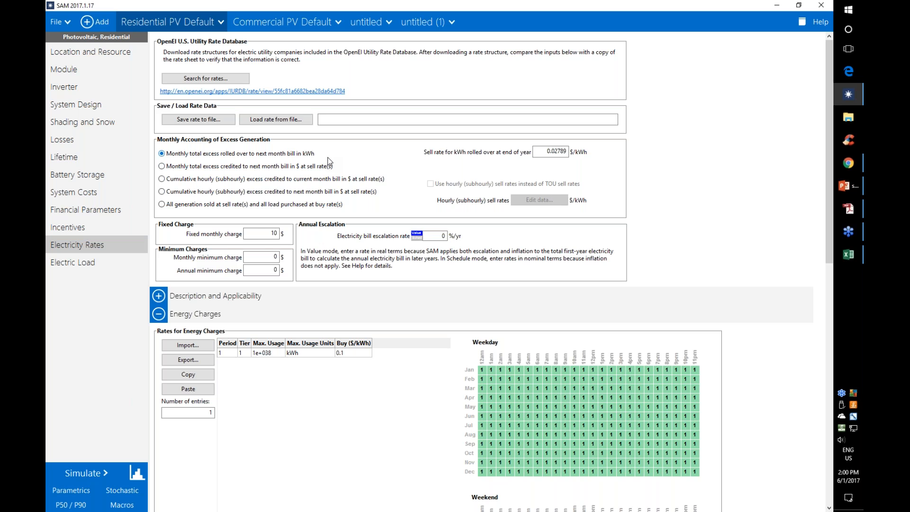
# - Switch to Chrome, view the SAM website's support forum and contact form, and return to the support forum
pyautogui.click(853, 163)
pyautogui.scroll(3, 499, 177)
pyautogui.click(367, 75)
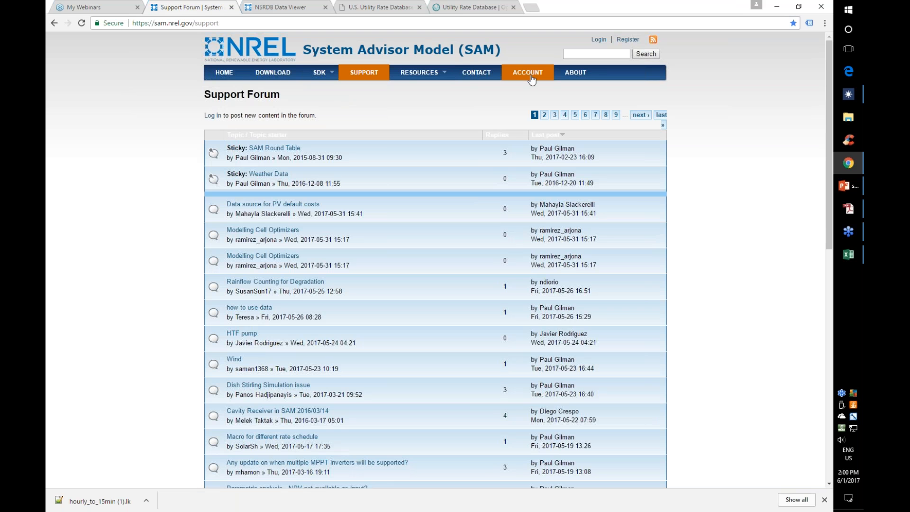
pyautogui.click(476, 73)
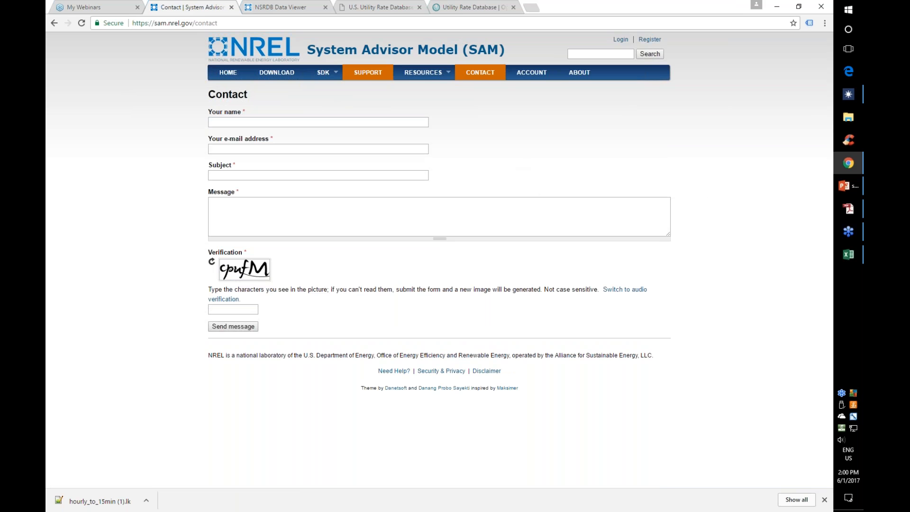
pyautogui.click(365, 78)
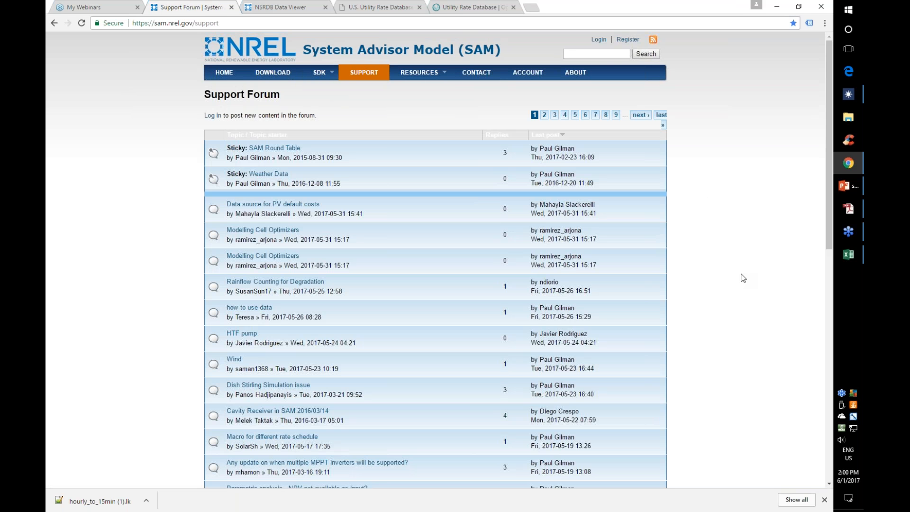